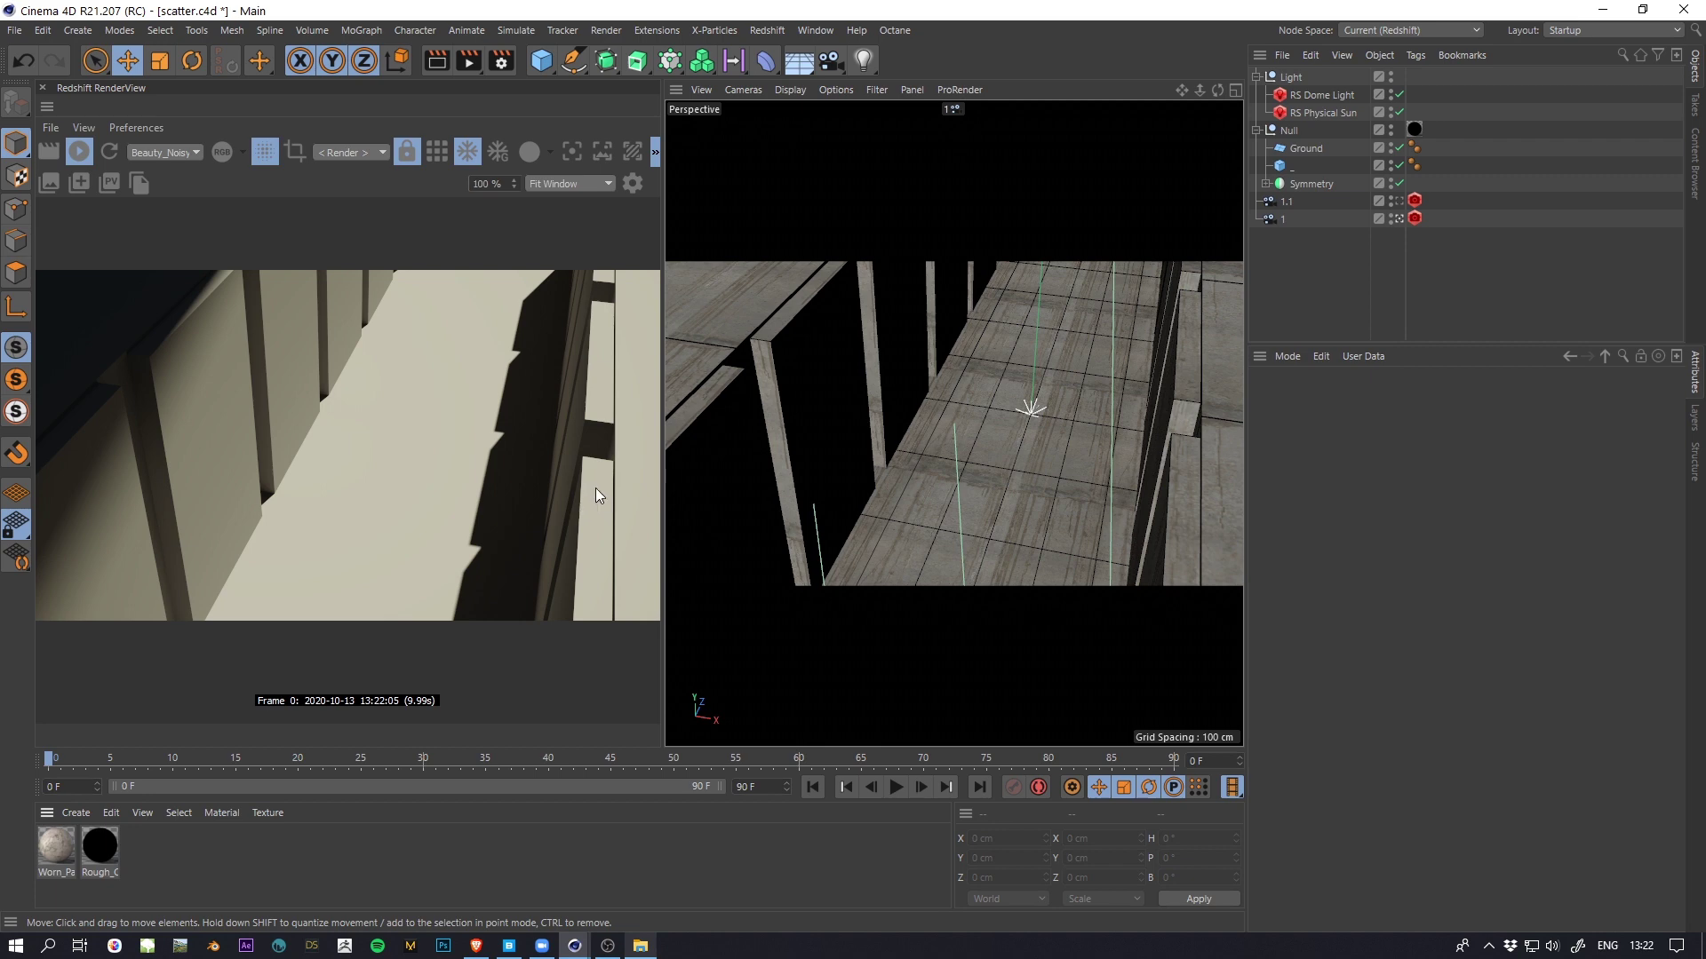
Step: Start a progressive Redshift render of the textured concrete corridor in the RenderView
left_click(764, 29)
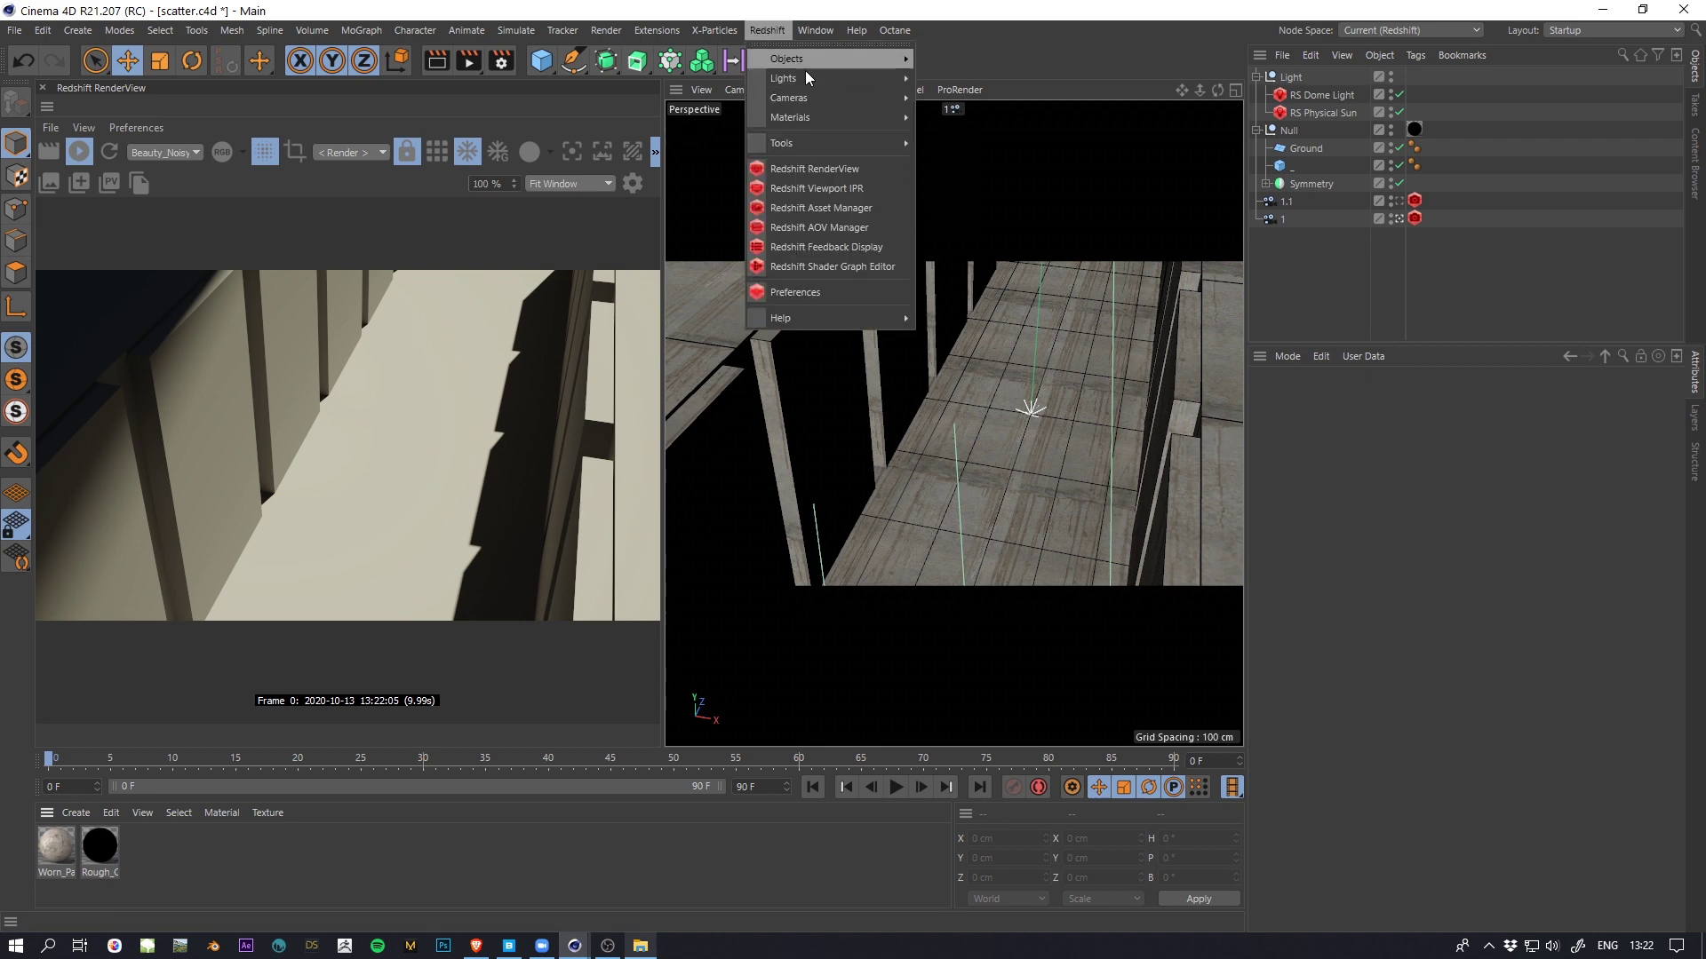
mouse_move(835, 76)
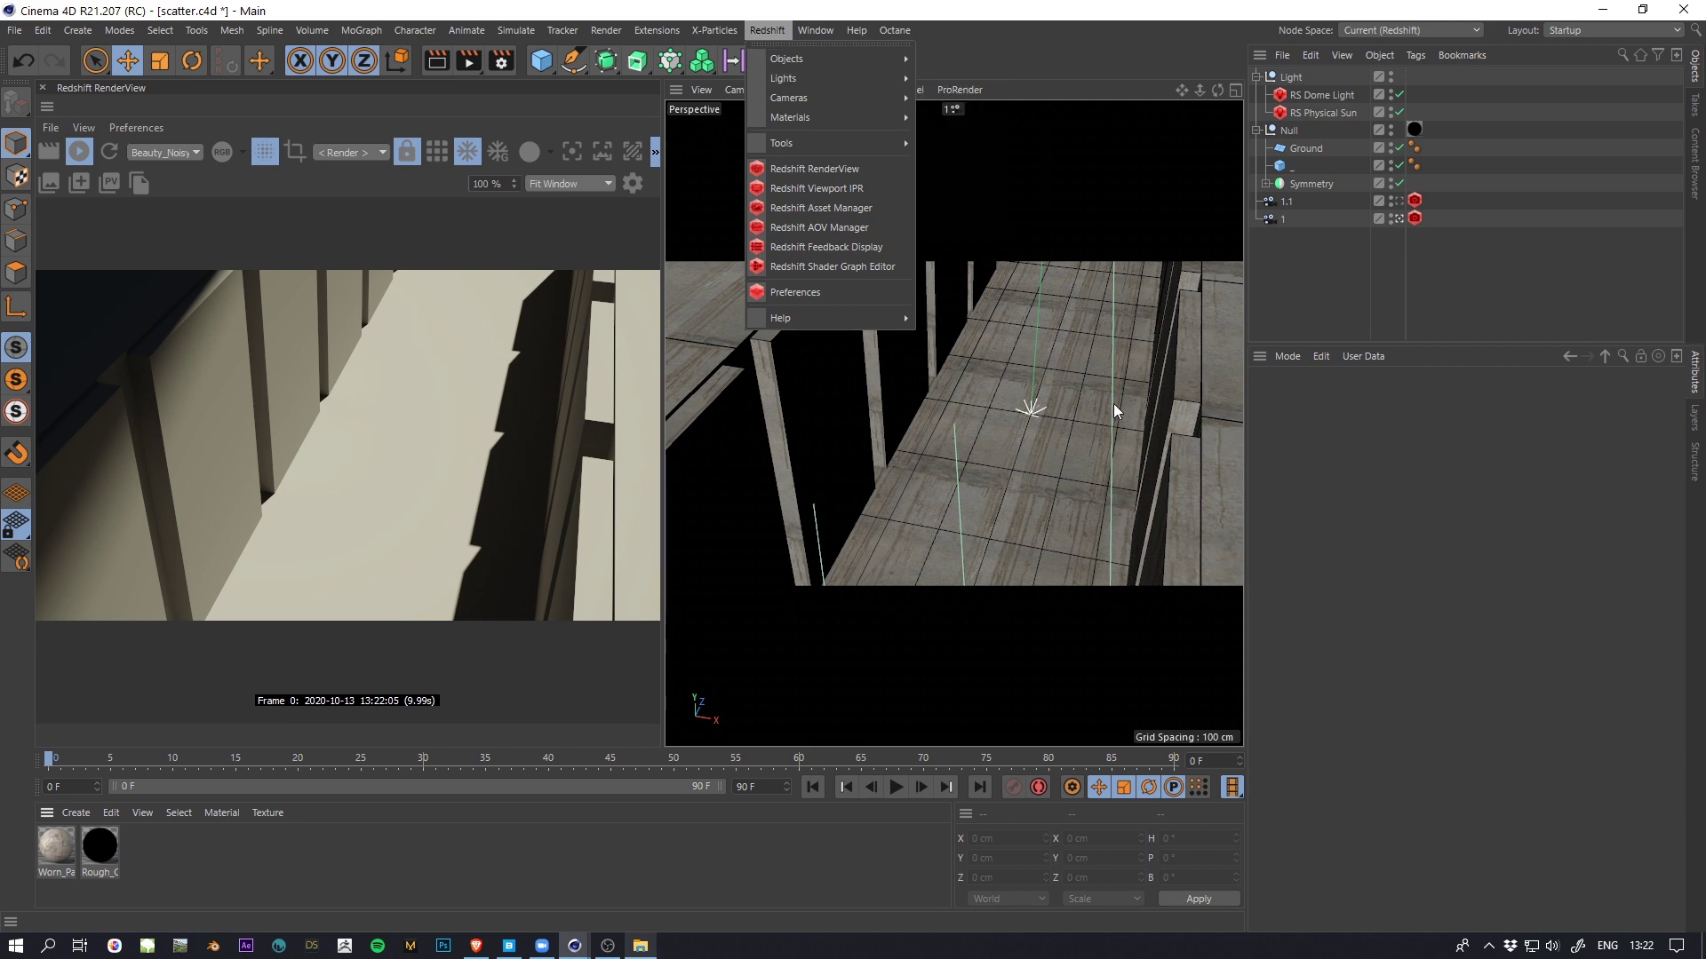
left_click(1252, 281)
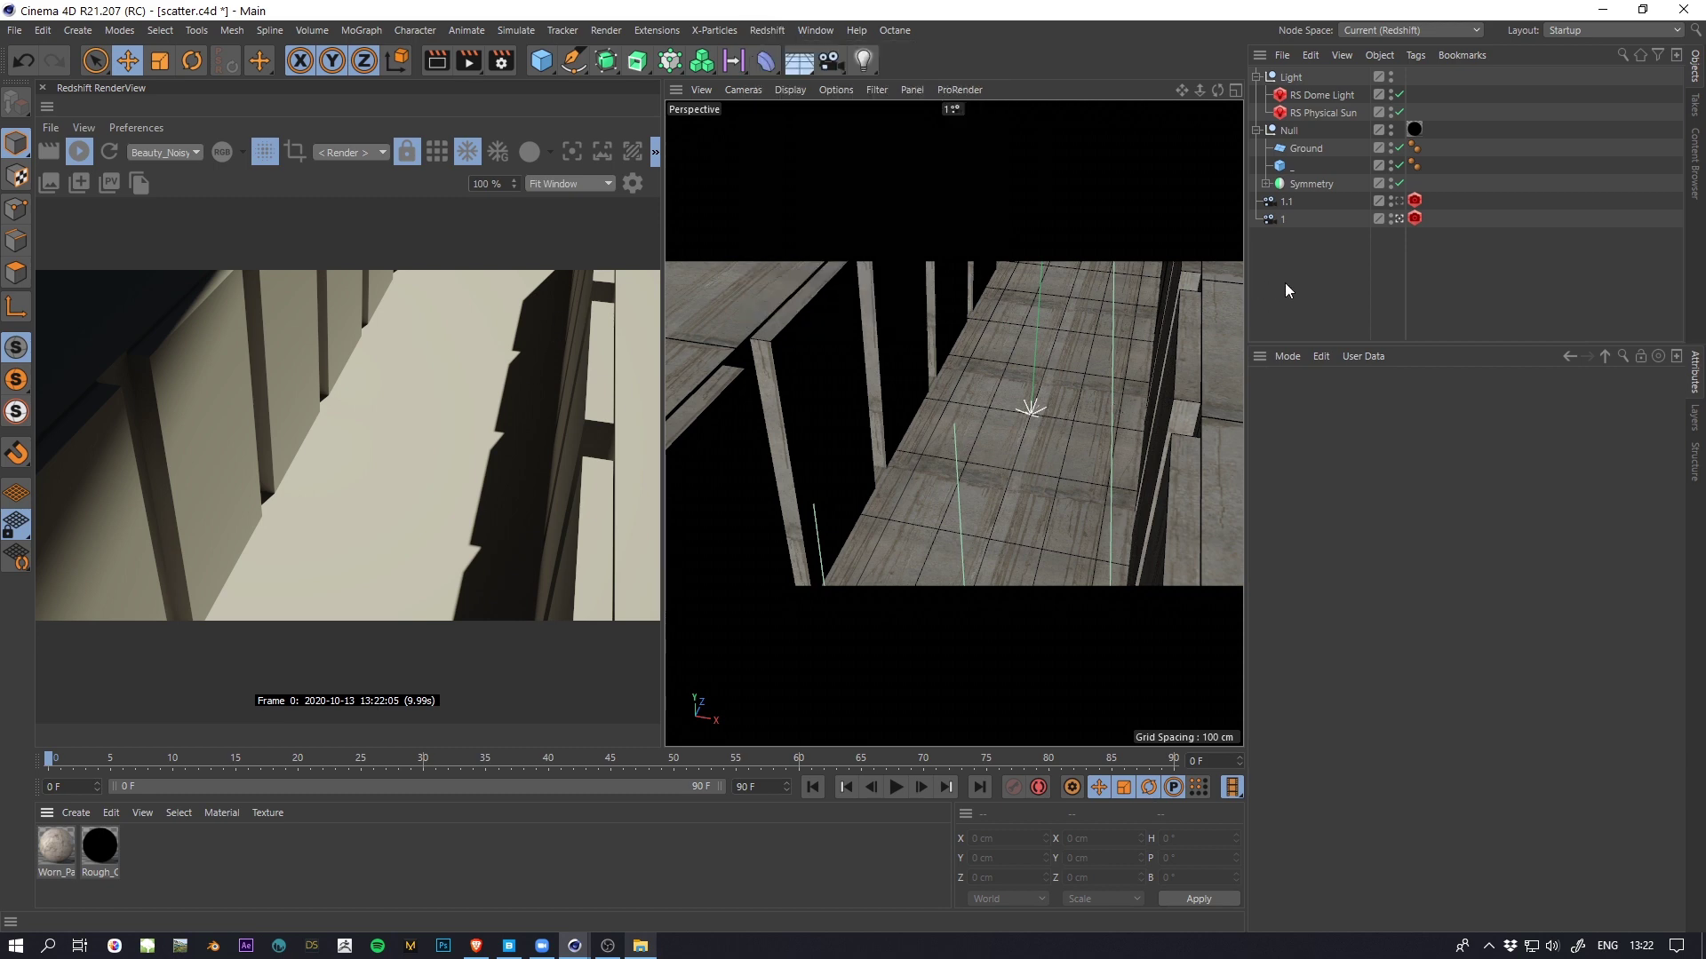
left_click(531, 152)
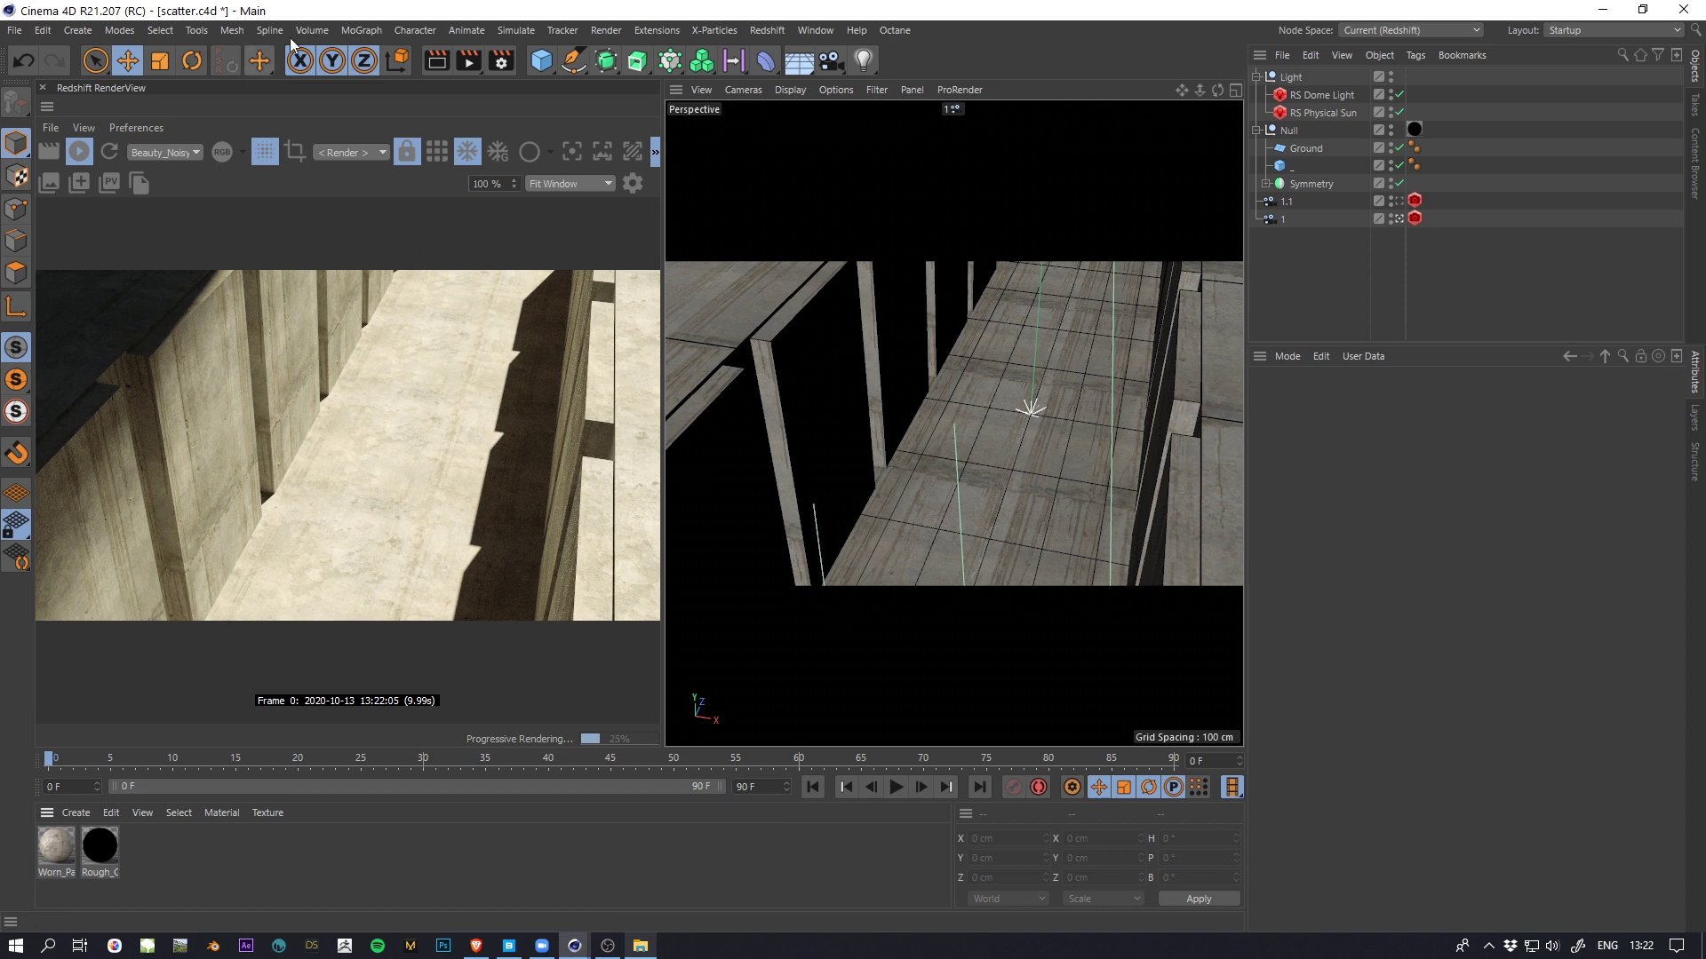
Step: Add a MoGraph Matrix object and set its distribution Mode to Object
left_click(357, 30)
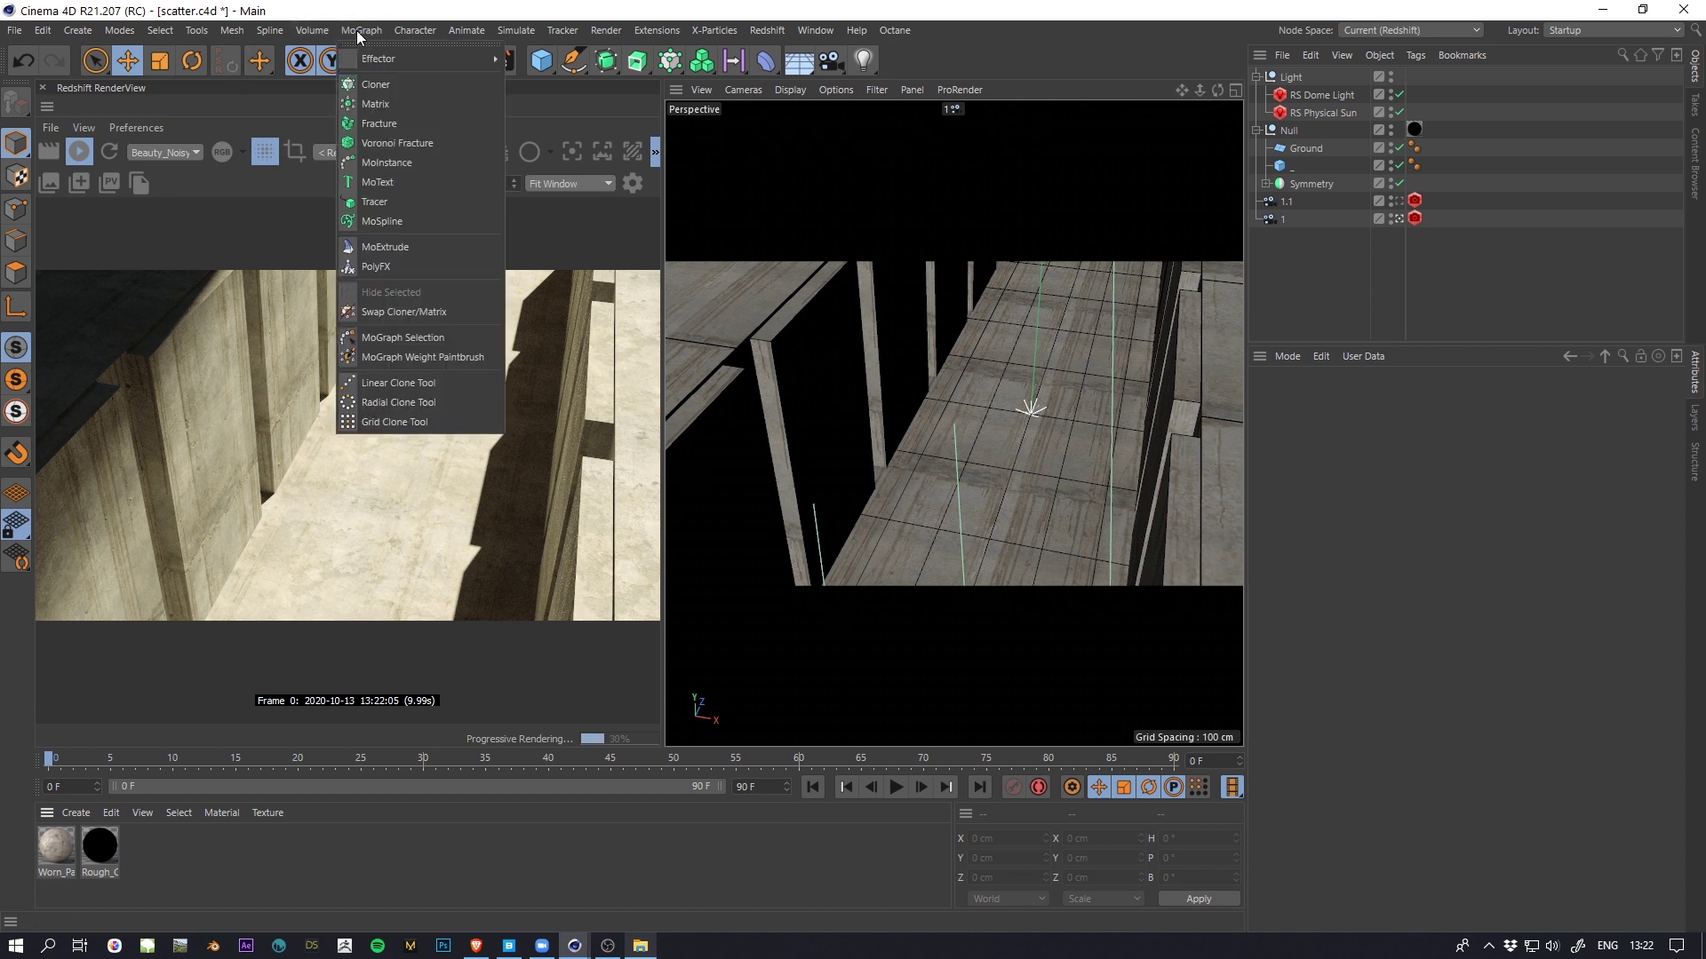
left_click(376, 104)
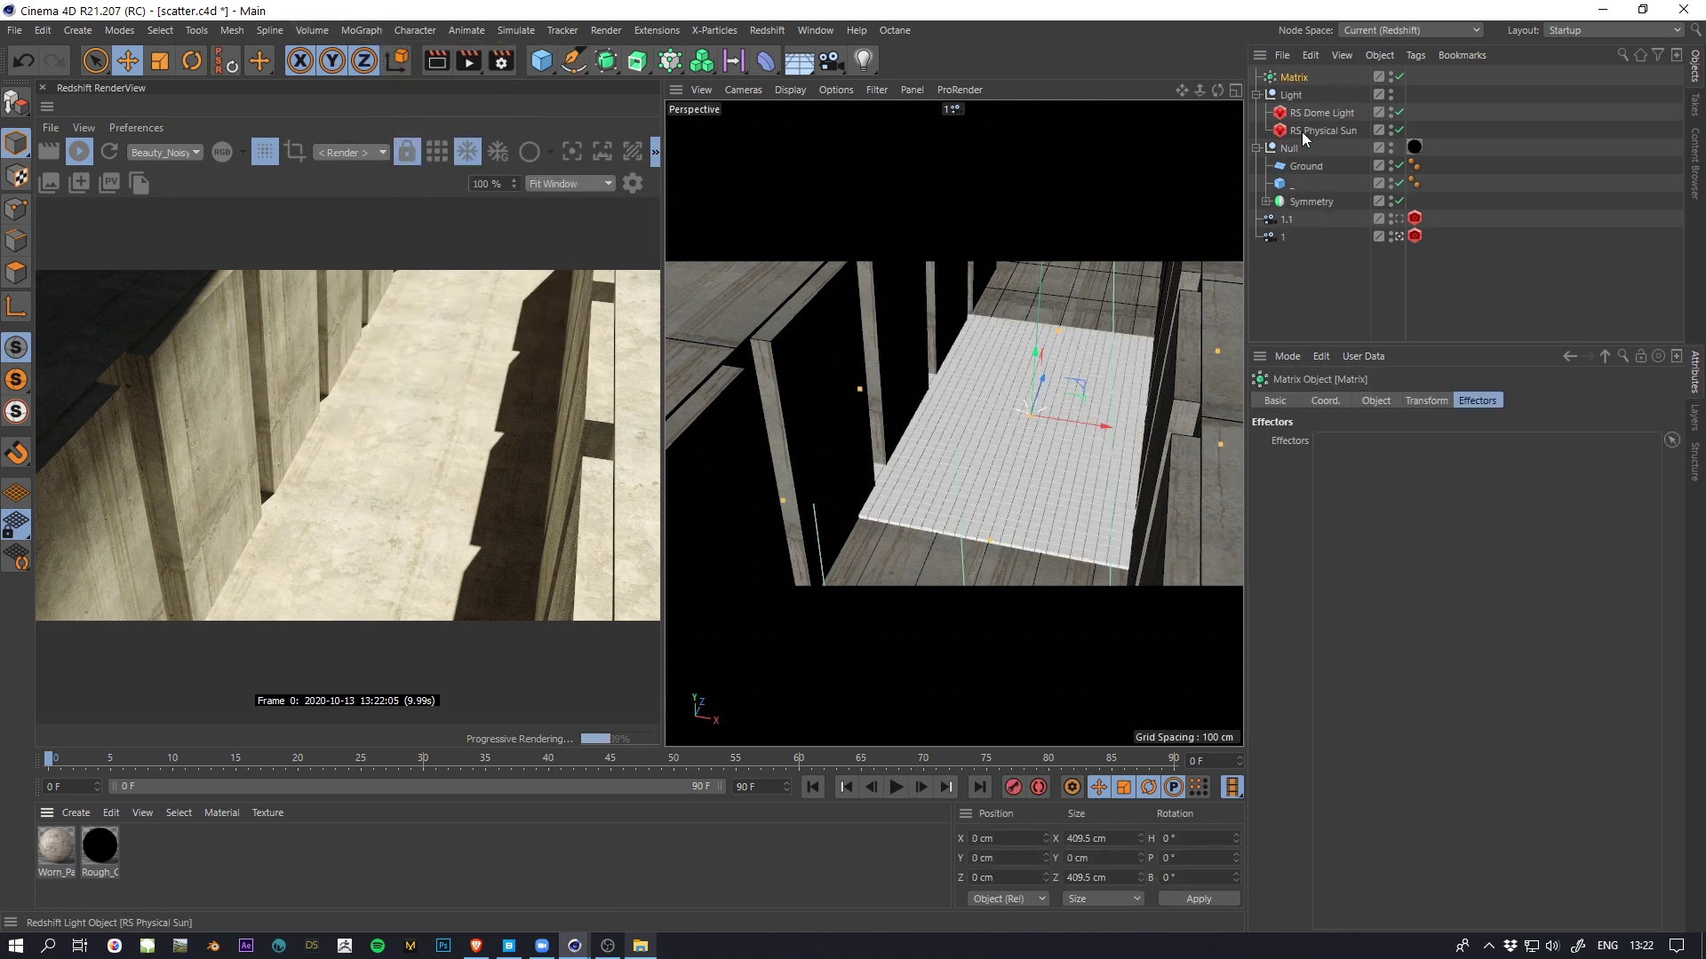
left_click(1376, 401)
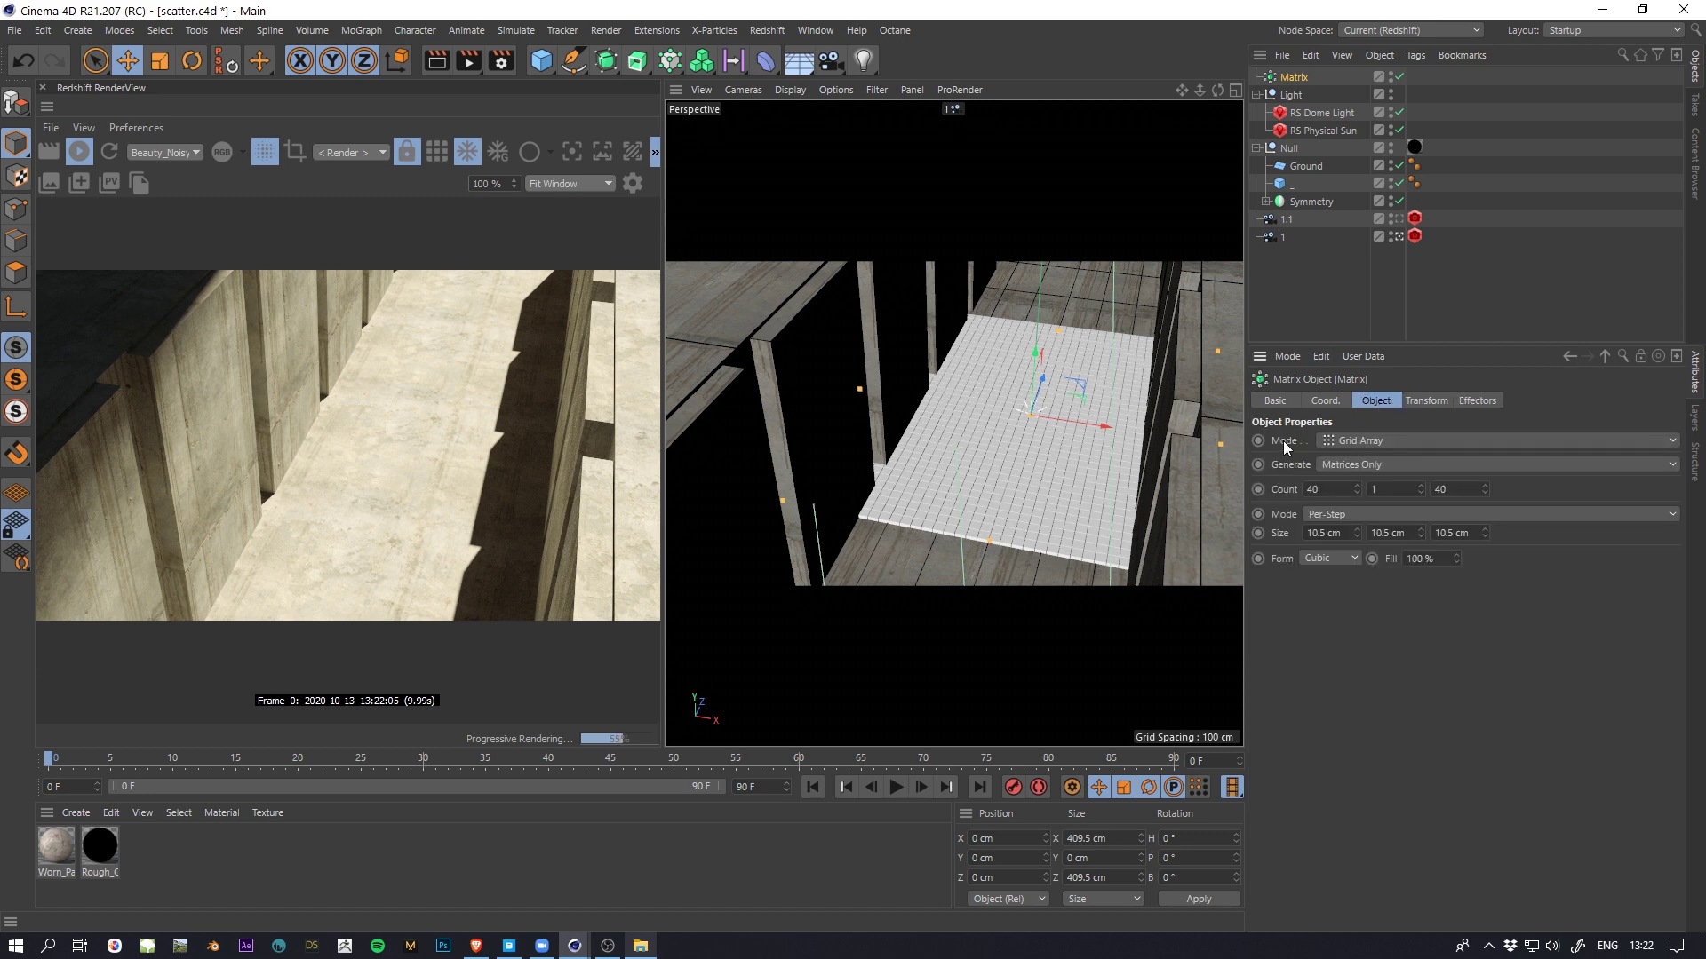
left_click(1378, 441)
left_click(1352, 451)
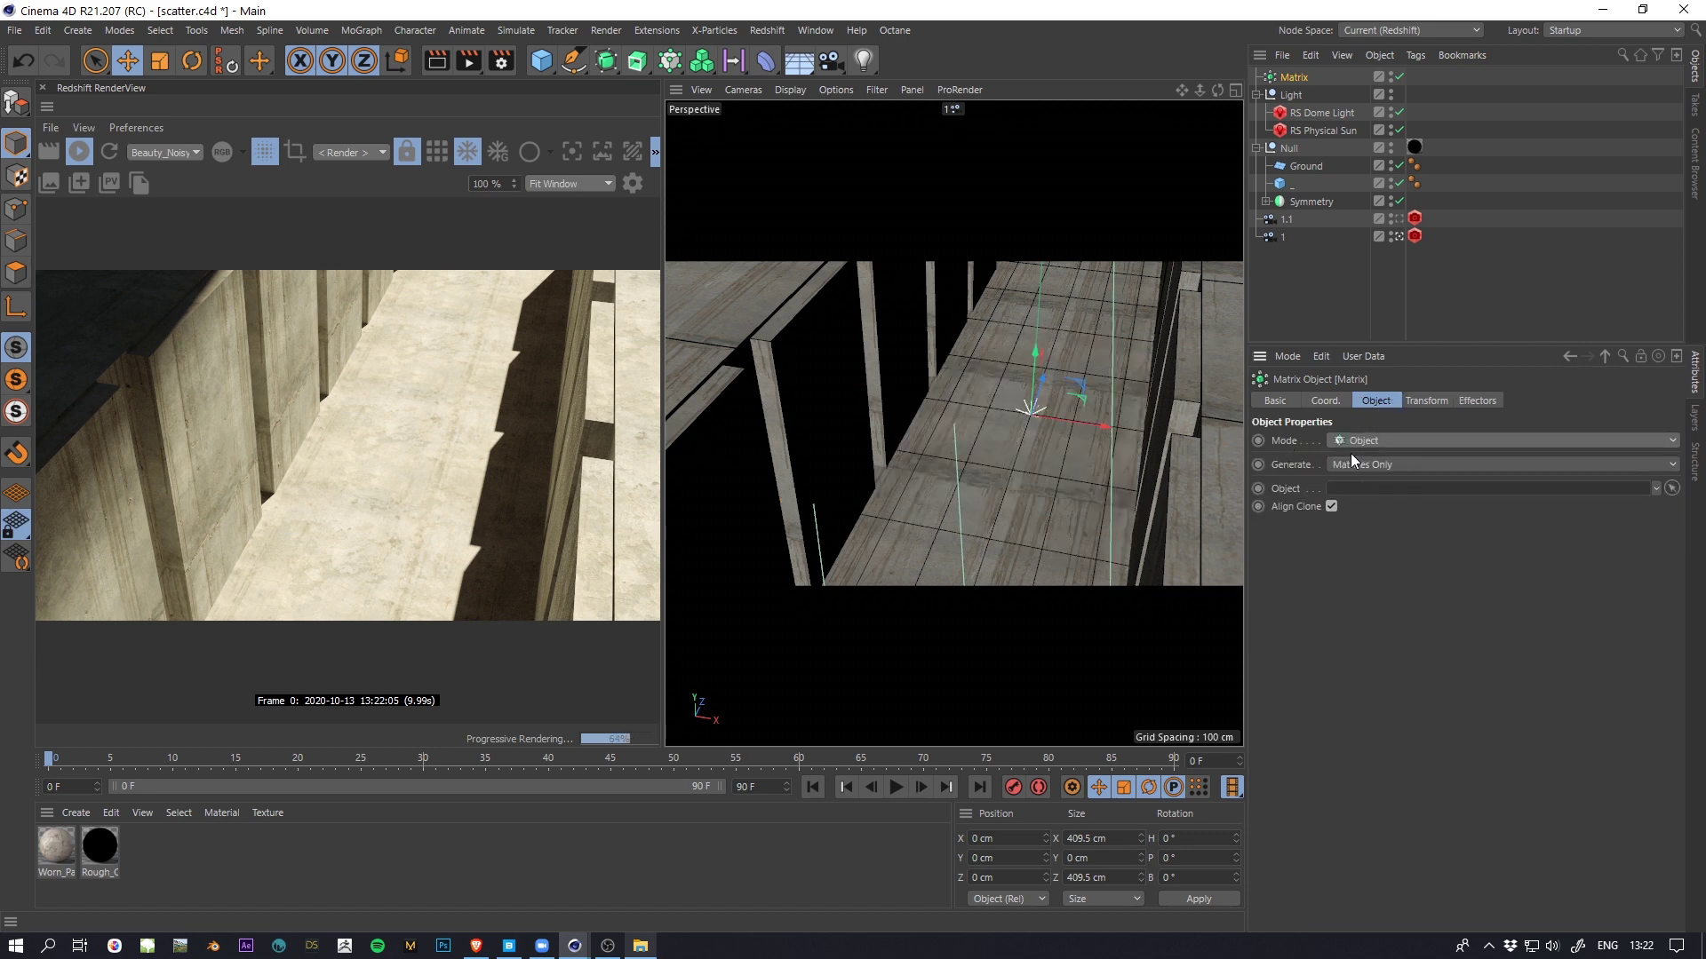
Step: Use the Ground plane as the Matrix source object and set Count to 200
left_click(1102, 322)
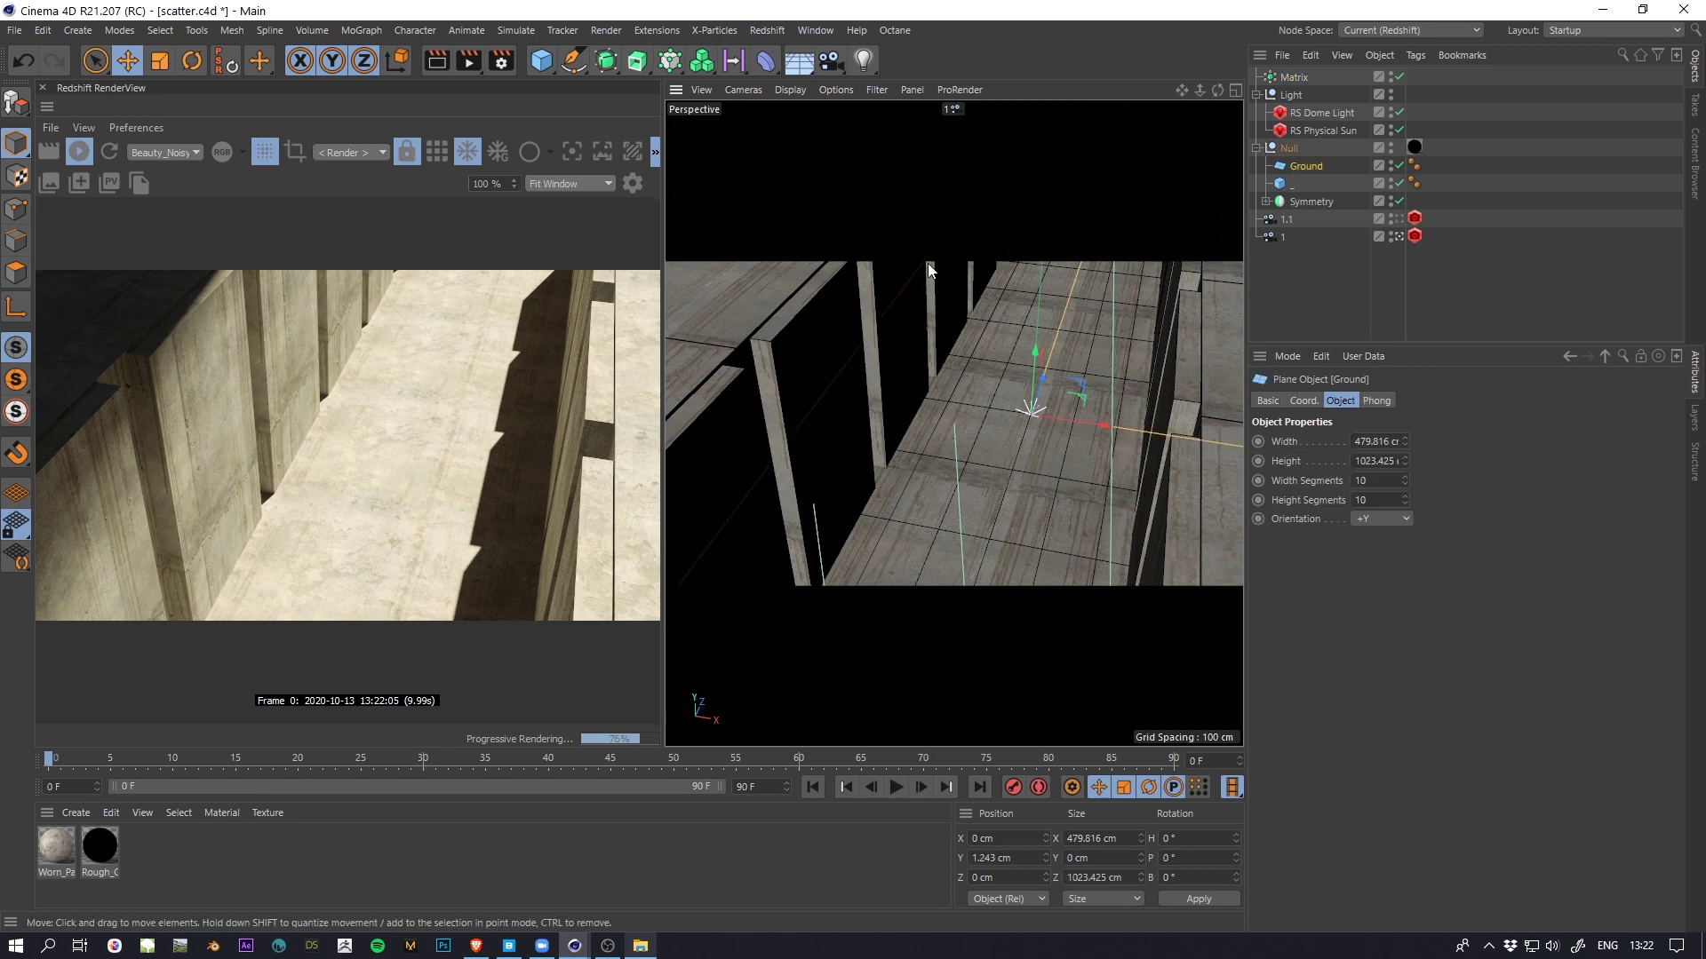
left_click(1398, 200)
left_click(1397, 200)
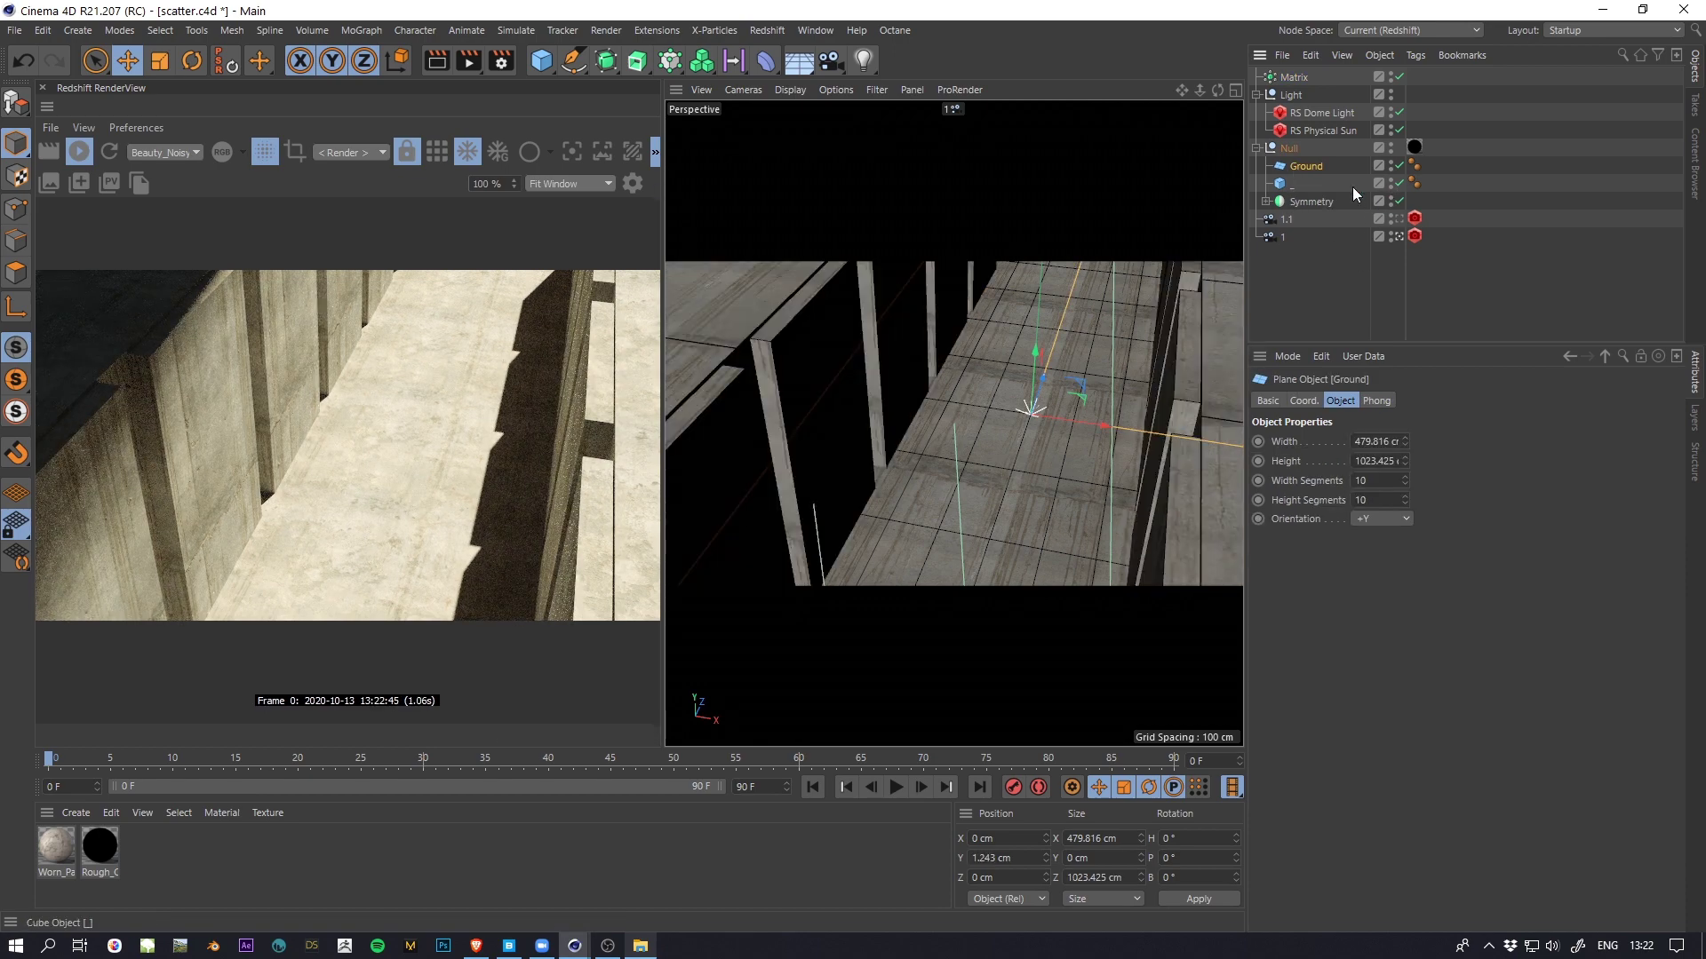
left_click(1295, 78)
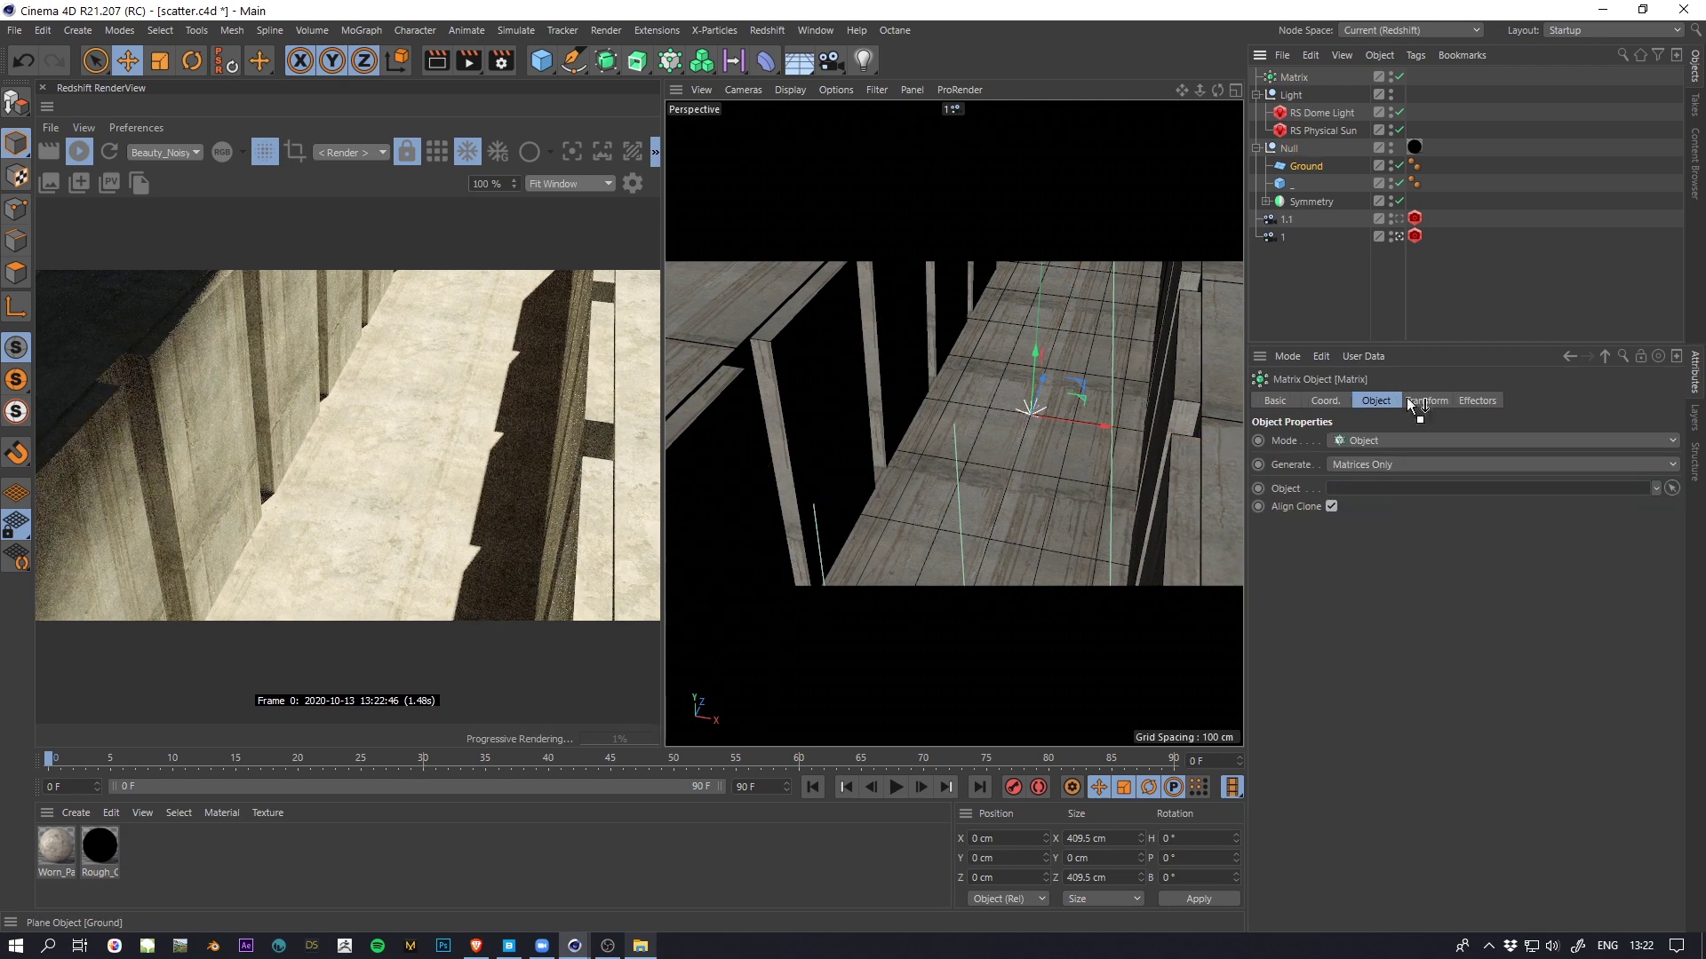
left_click_drag(1414, 404, 1348, 490)
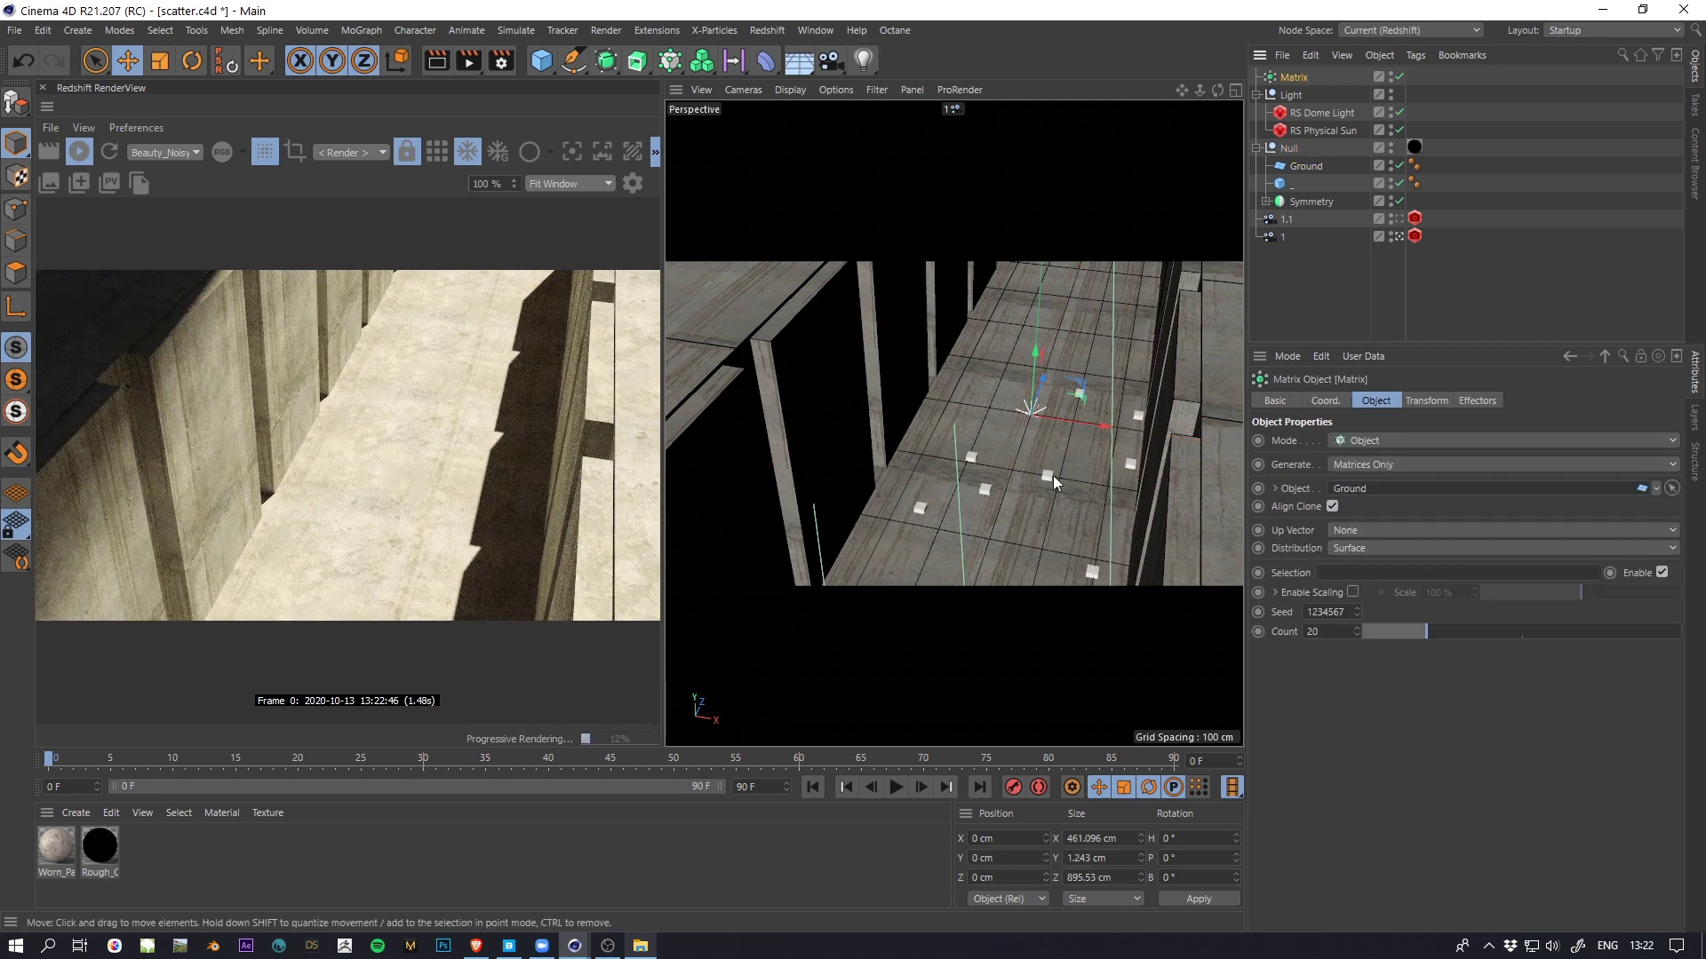
left_click(1337, 632)
type("0")
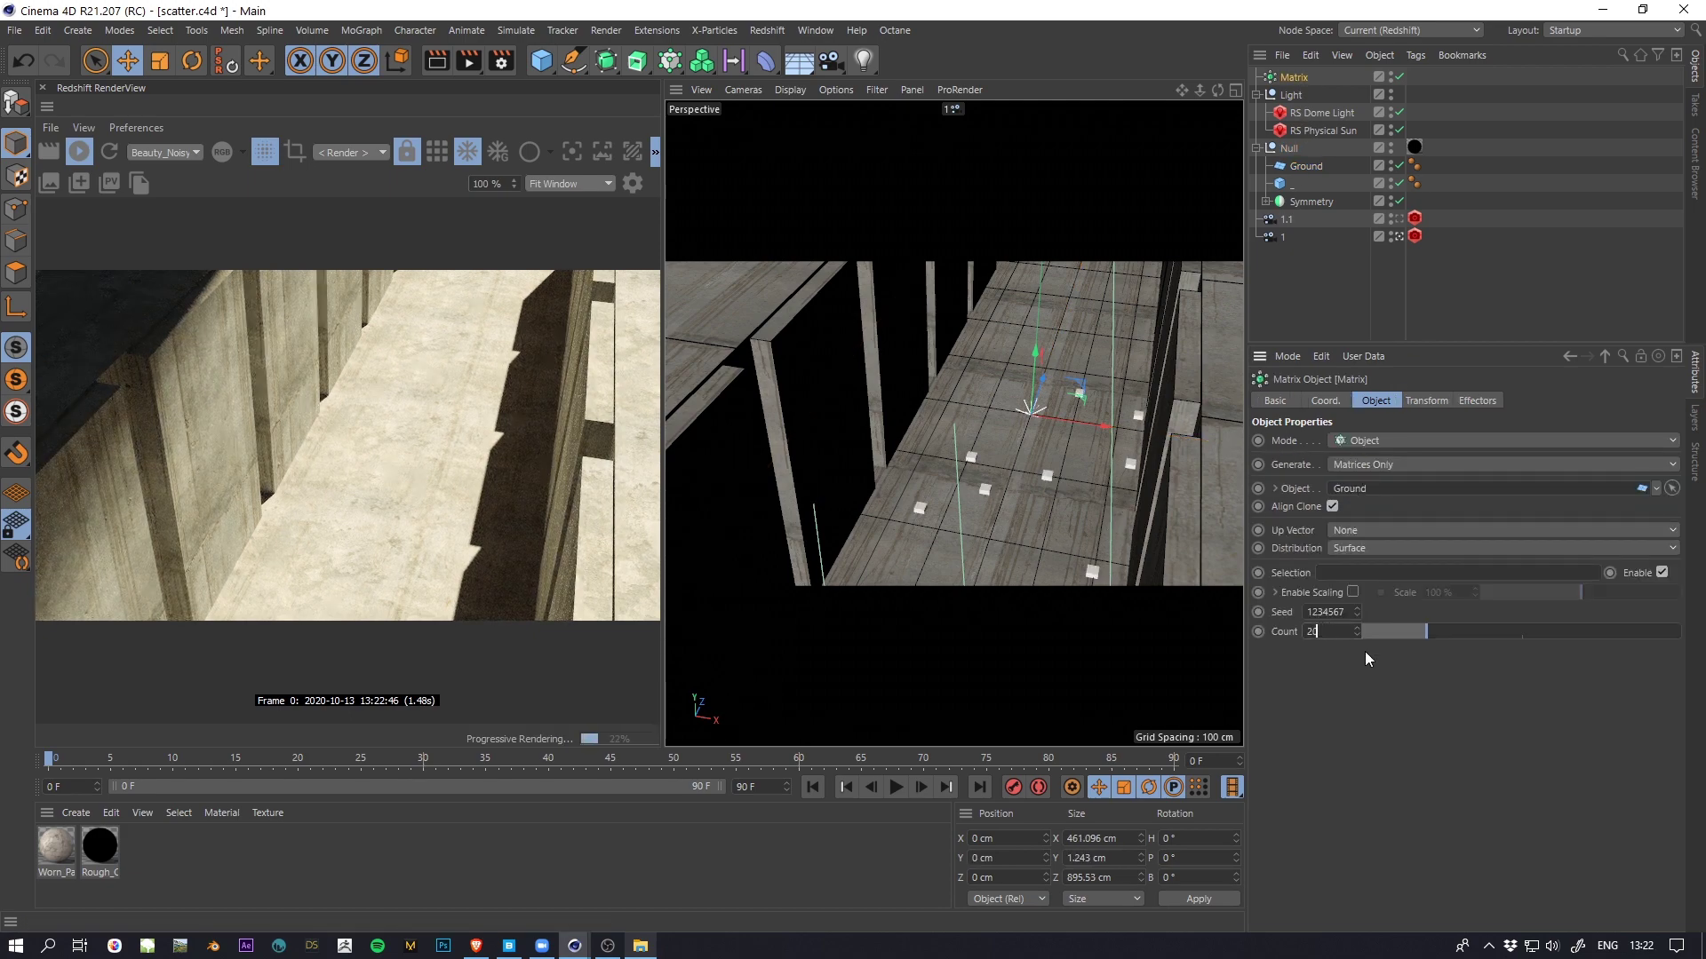
key("Return")
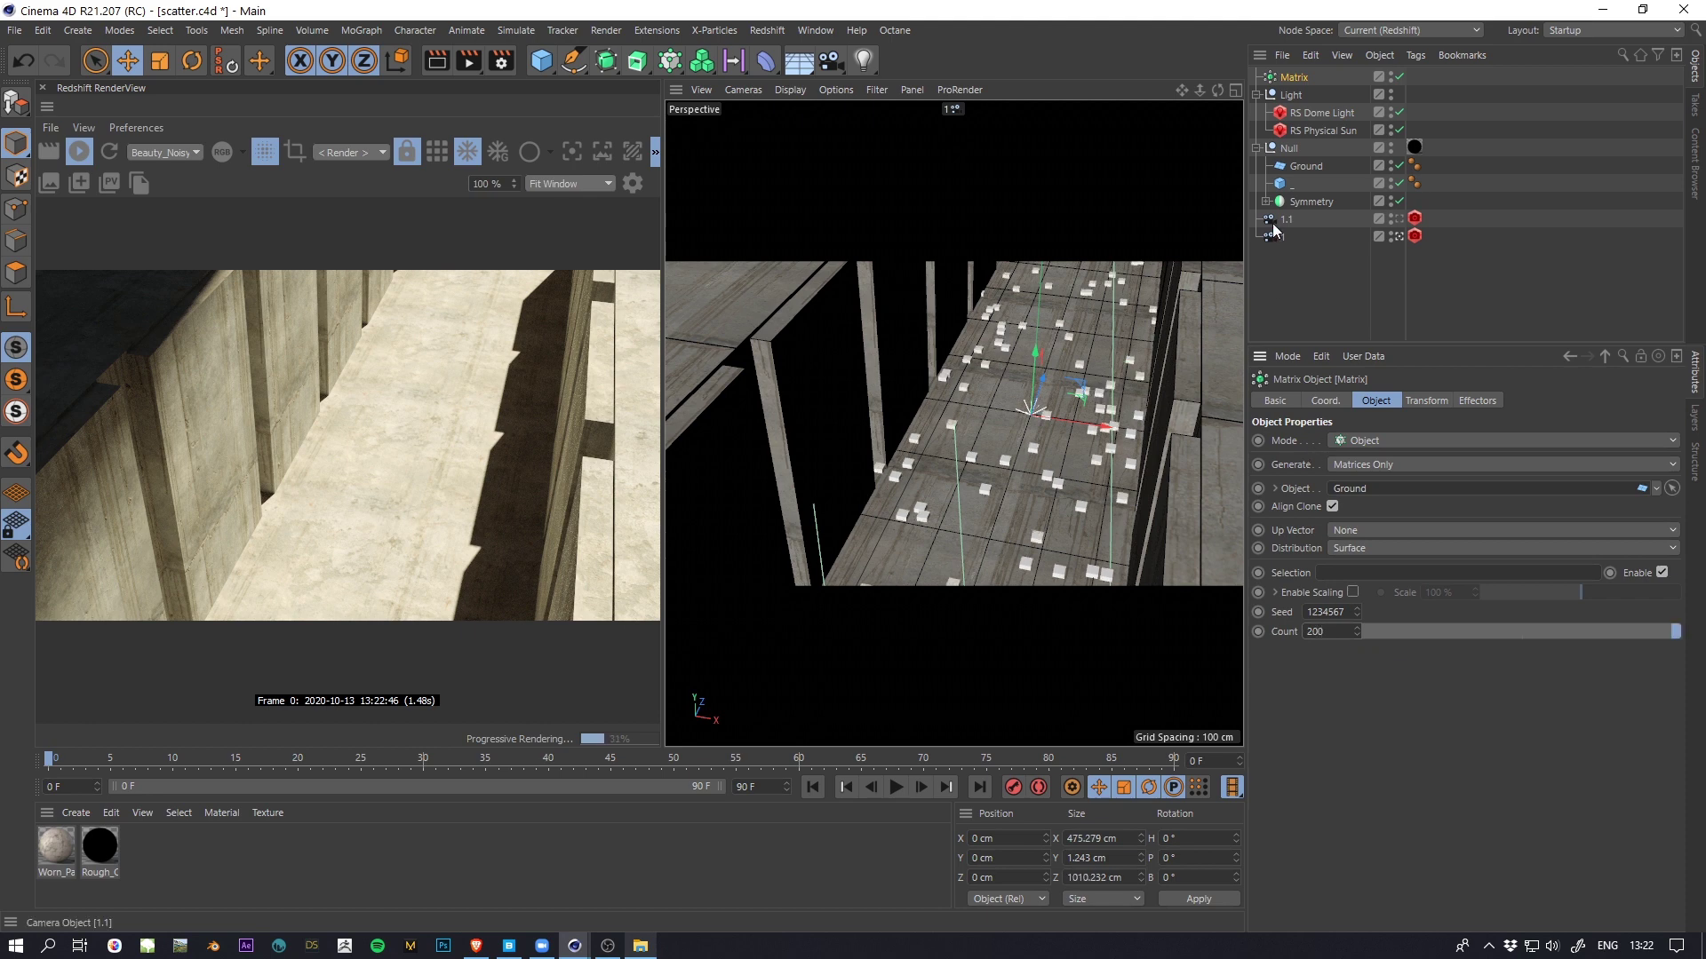
Step: Collapse the Light and Null groups and rename the Matrix to 'Scatter'
left_click(1256, 94)
left_click(1256, 112)
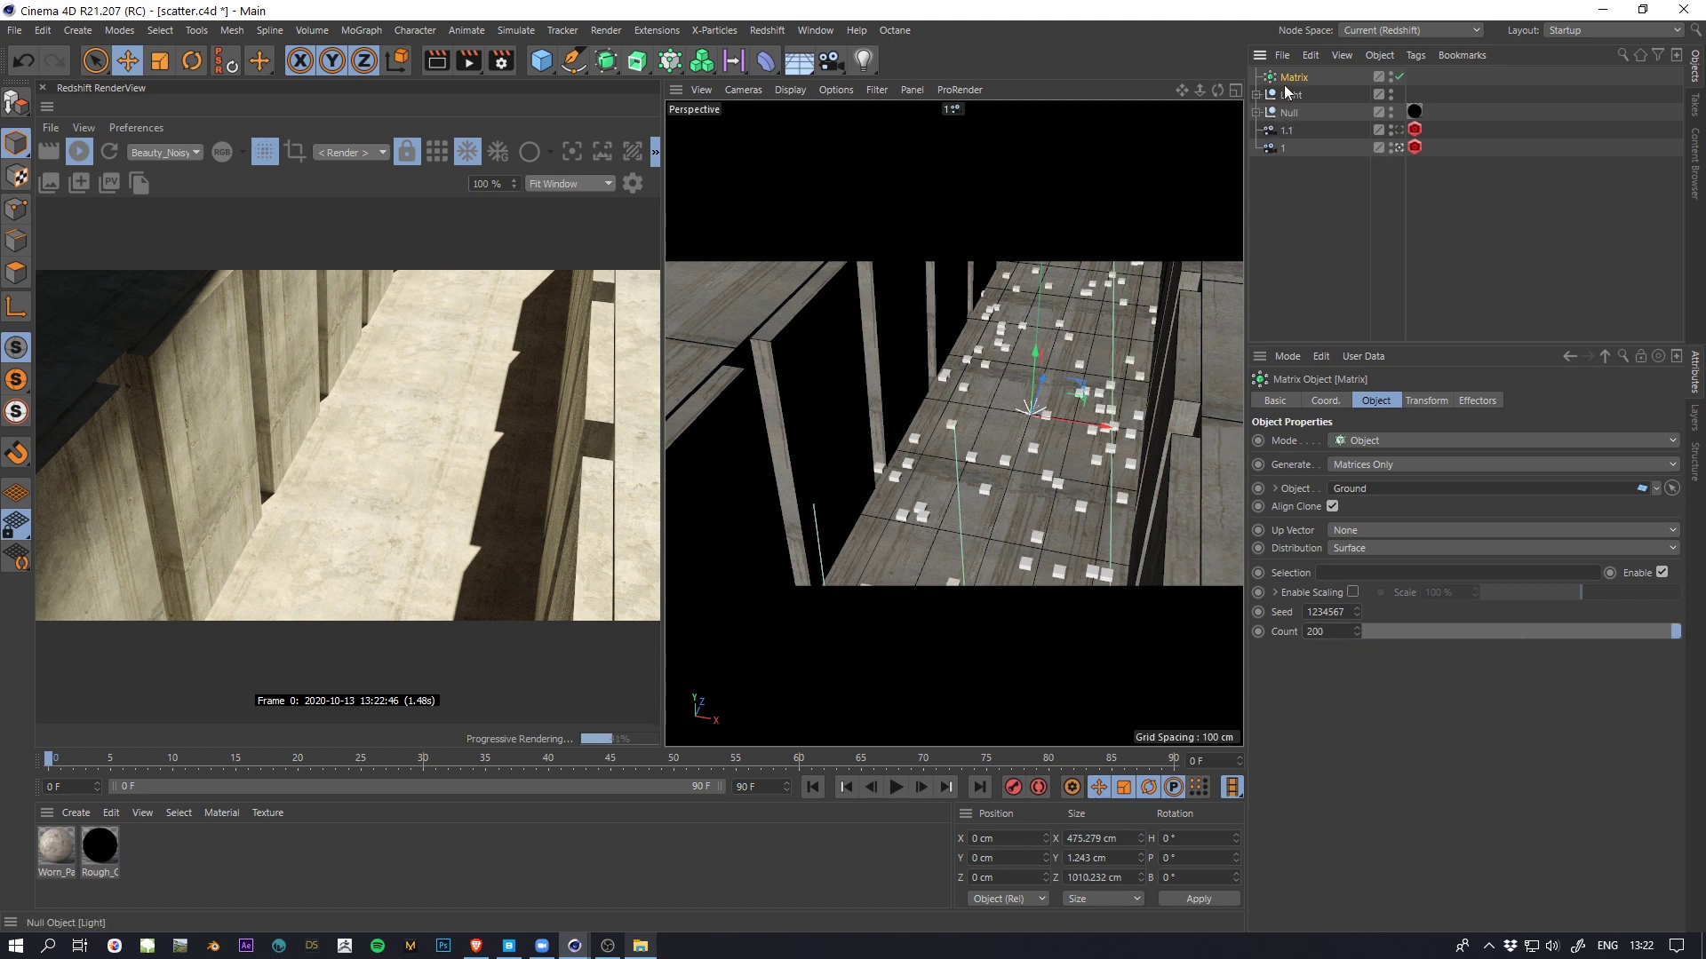
double_click(1290, 78)
type("Scatter")
key("Return")
Step: Add a Redshift Object tag to Scatter rendering Sphere Instances at Scale Multiplier 10
right_click(1304, 77)
mouse_move(1414, 270)
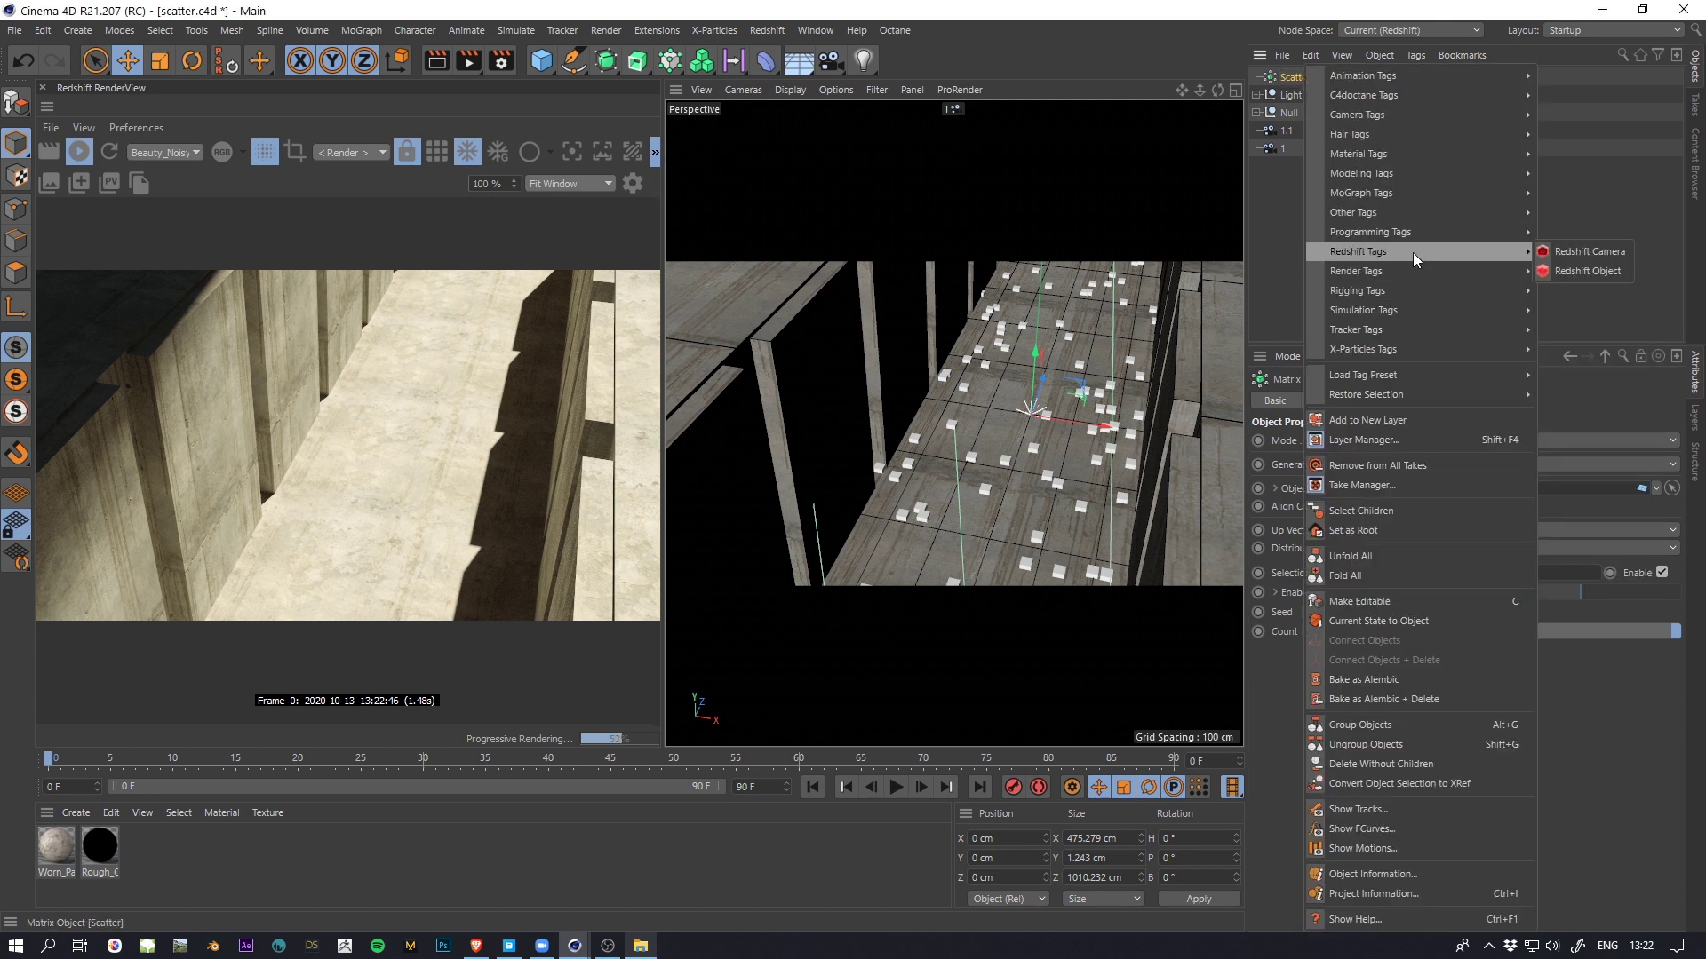
left_click(1609, 270)
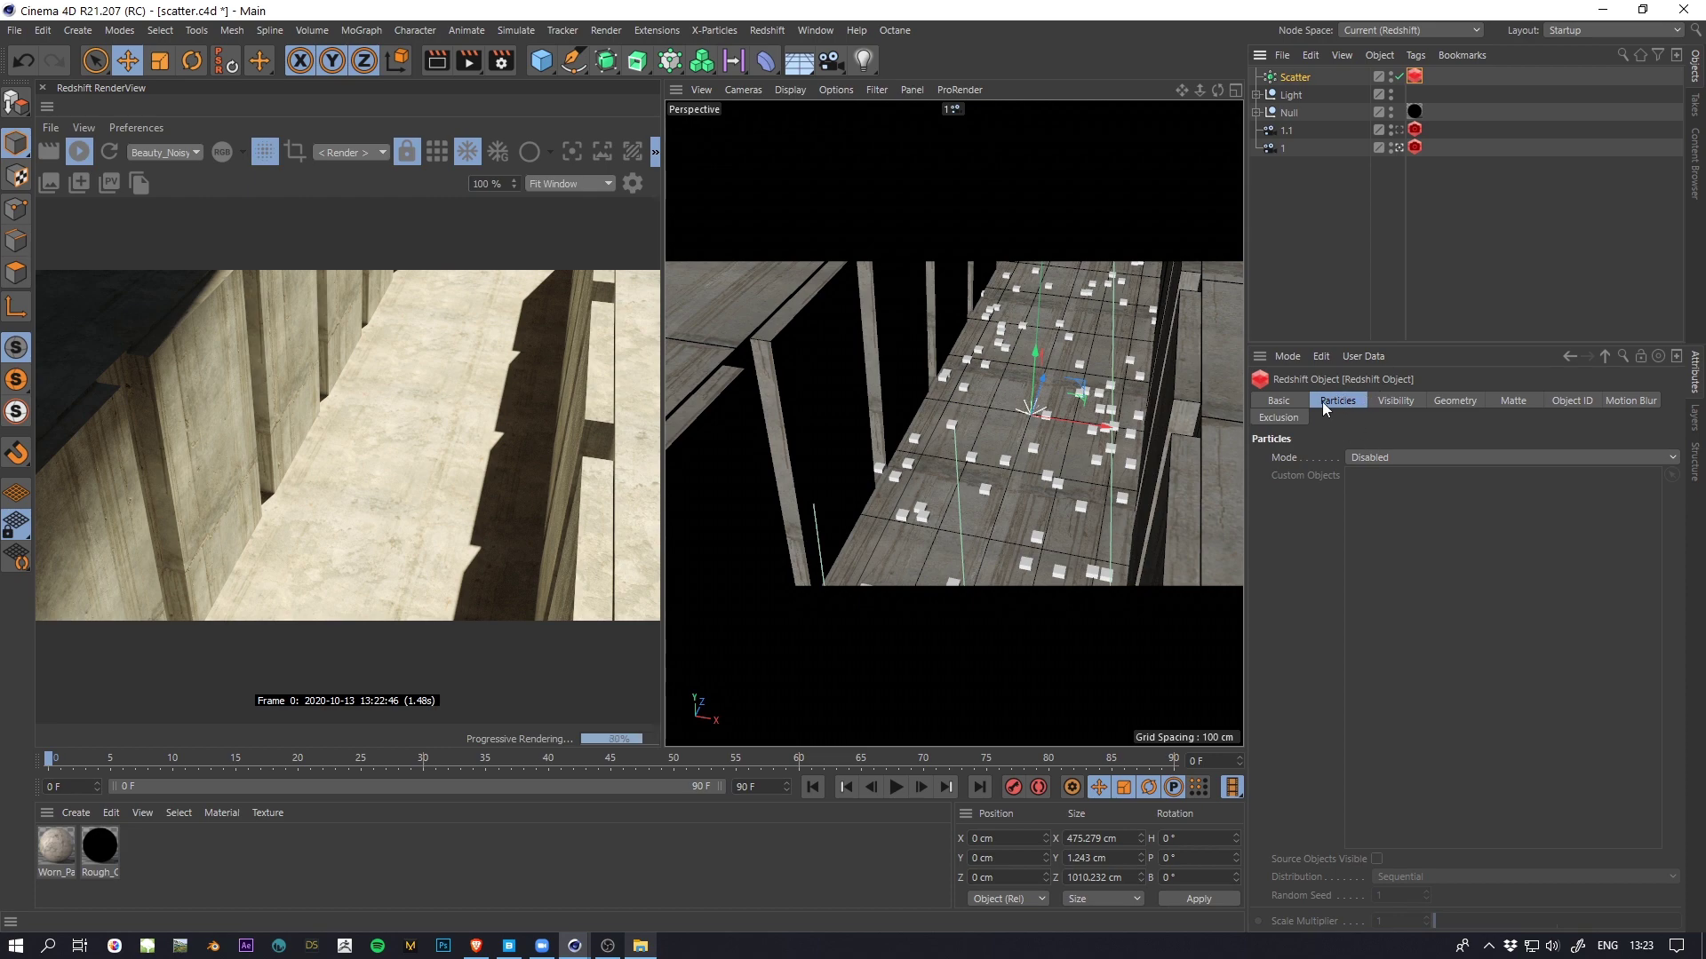
left_click(1374, 455)
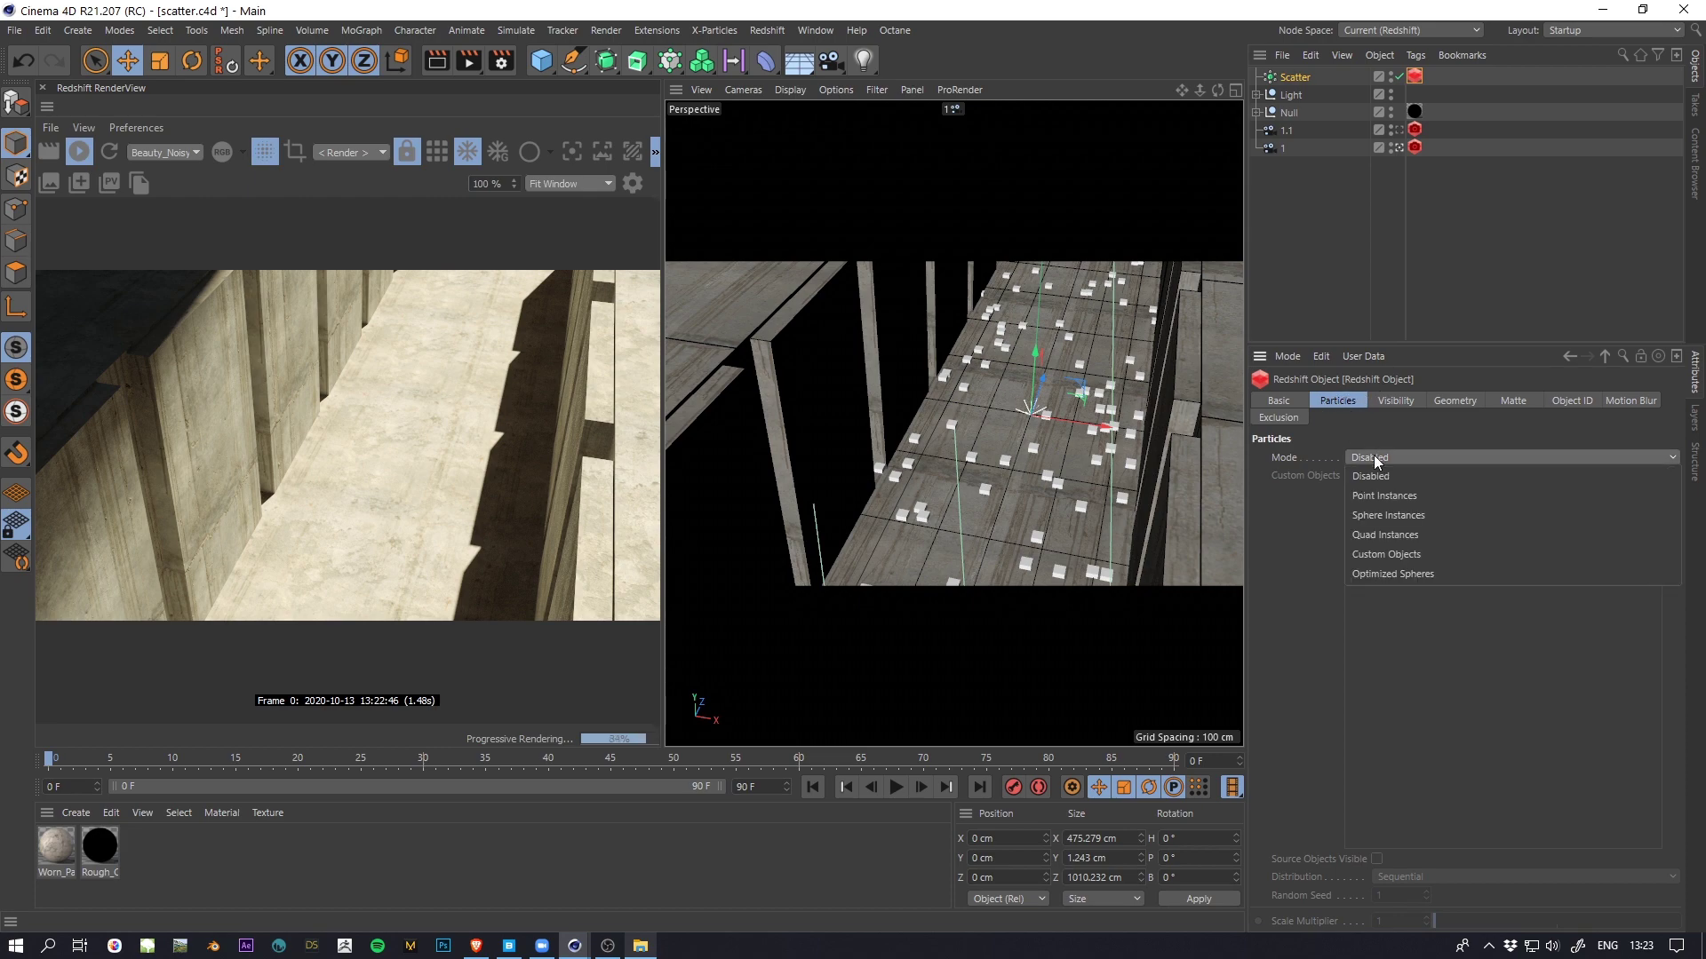
left_click(1377, 555)
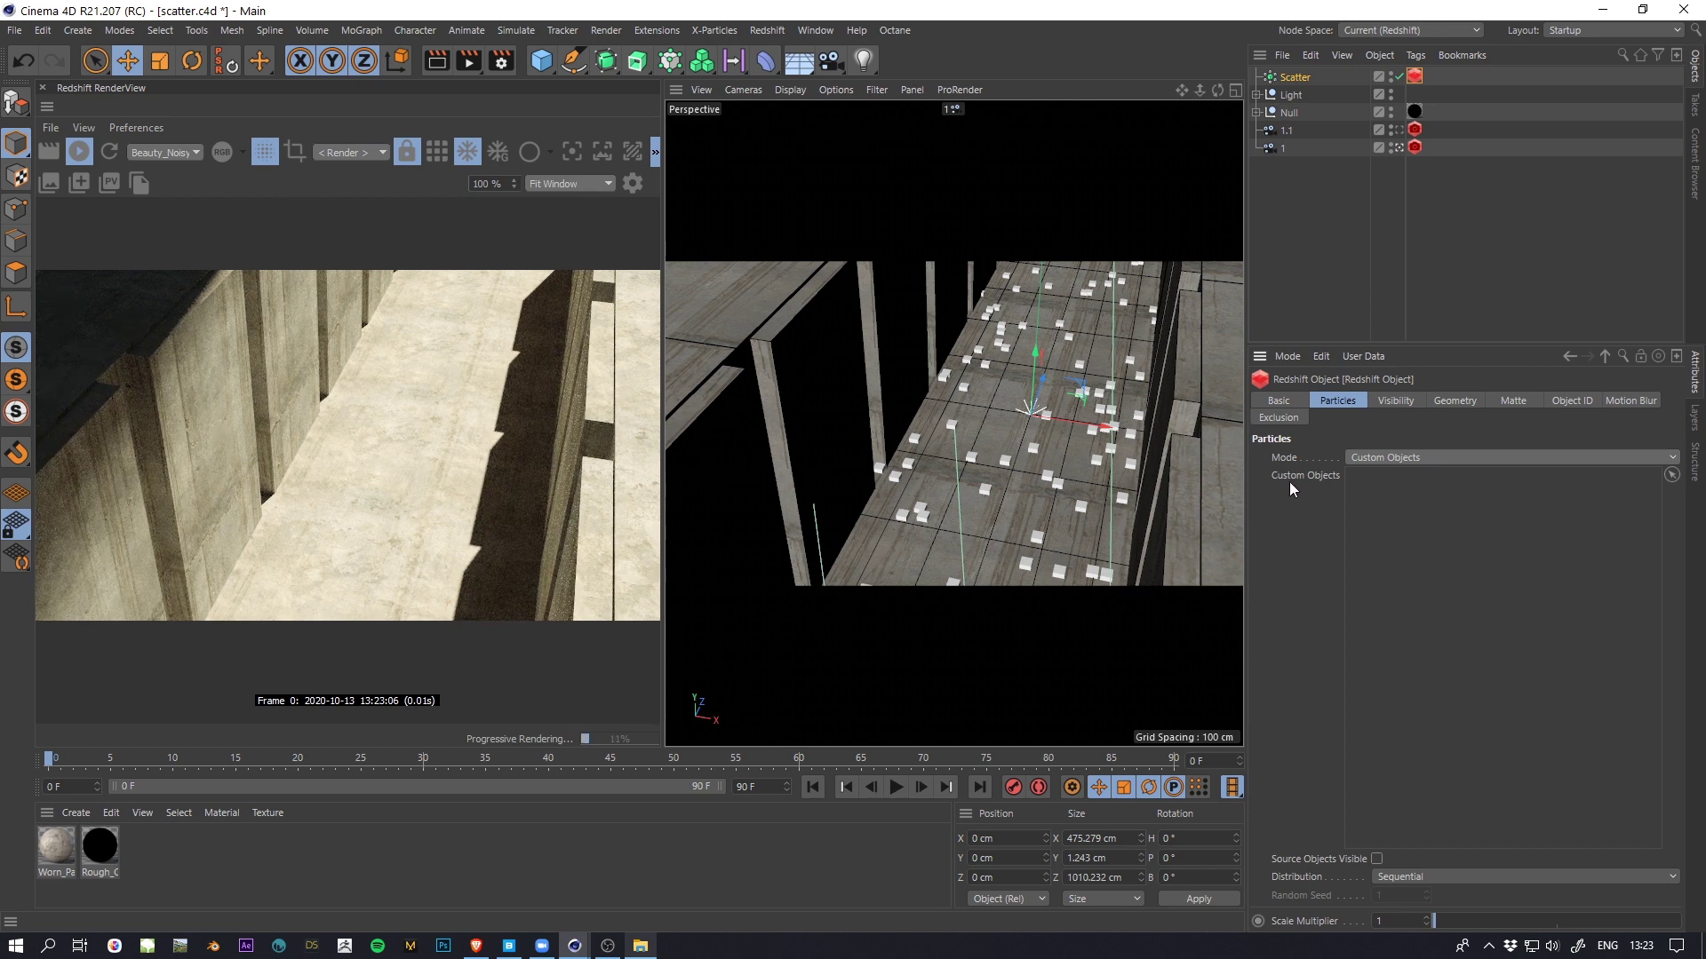
left_click(1380, 458)
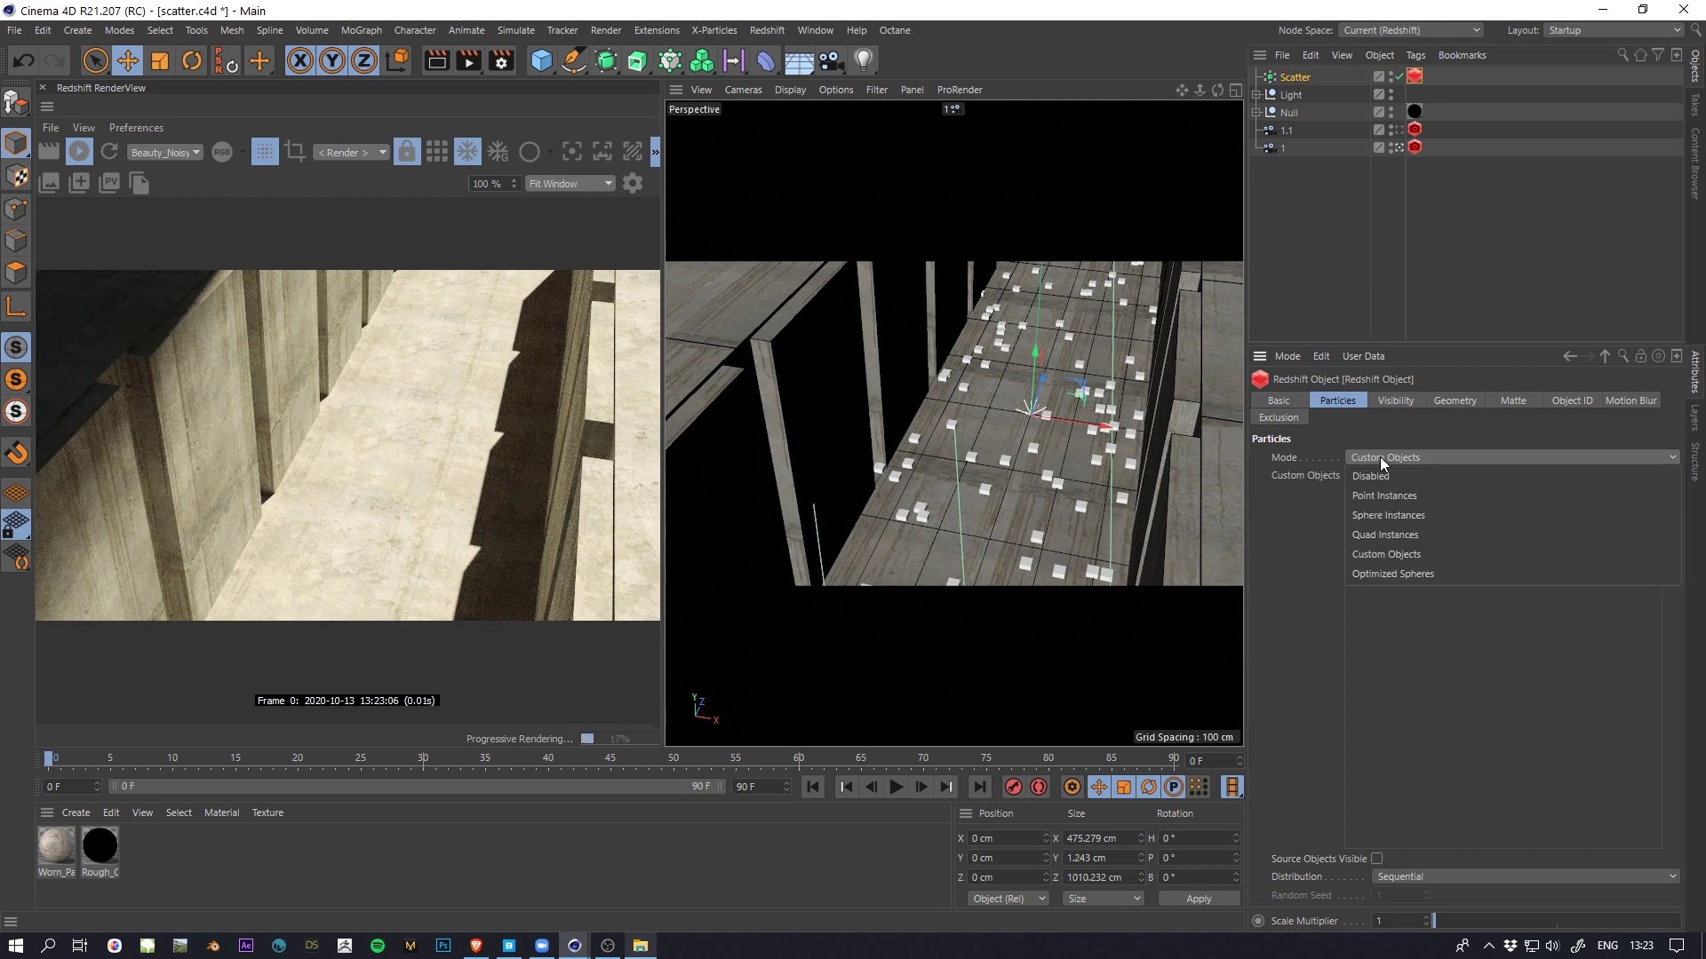
left_click(1409, 515)
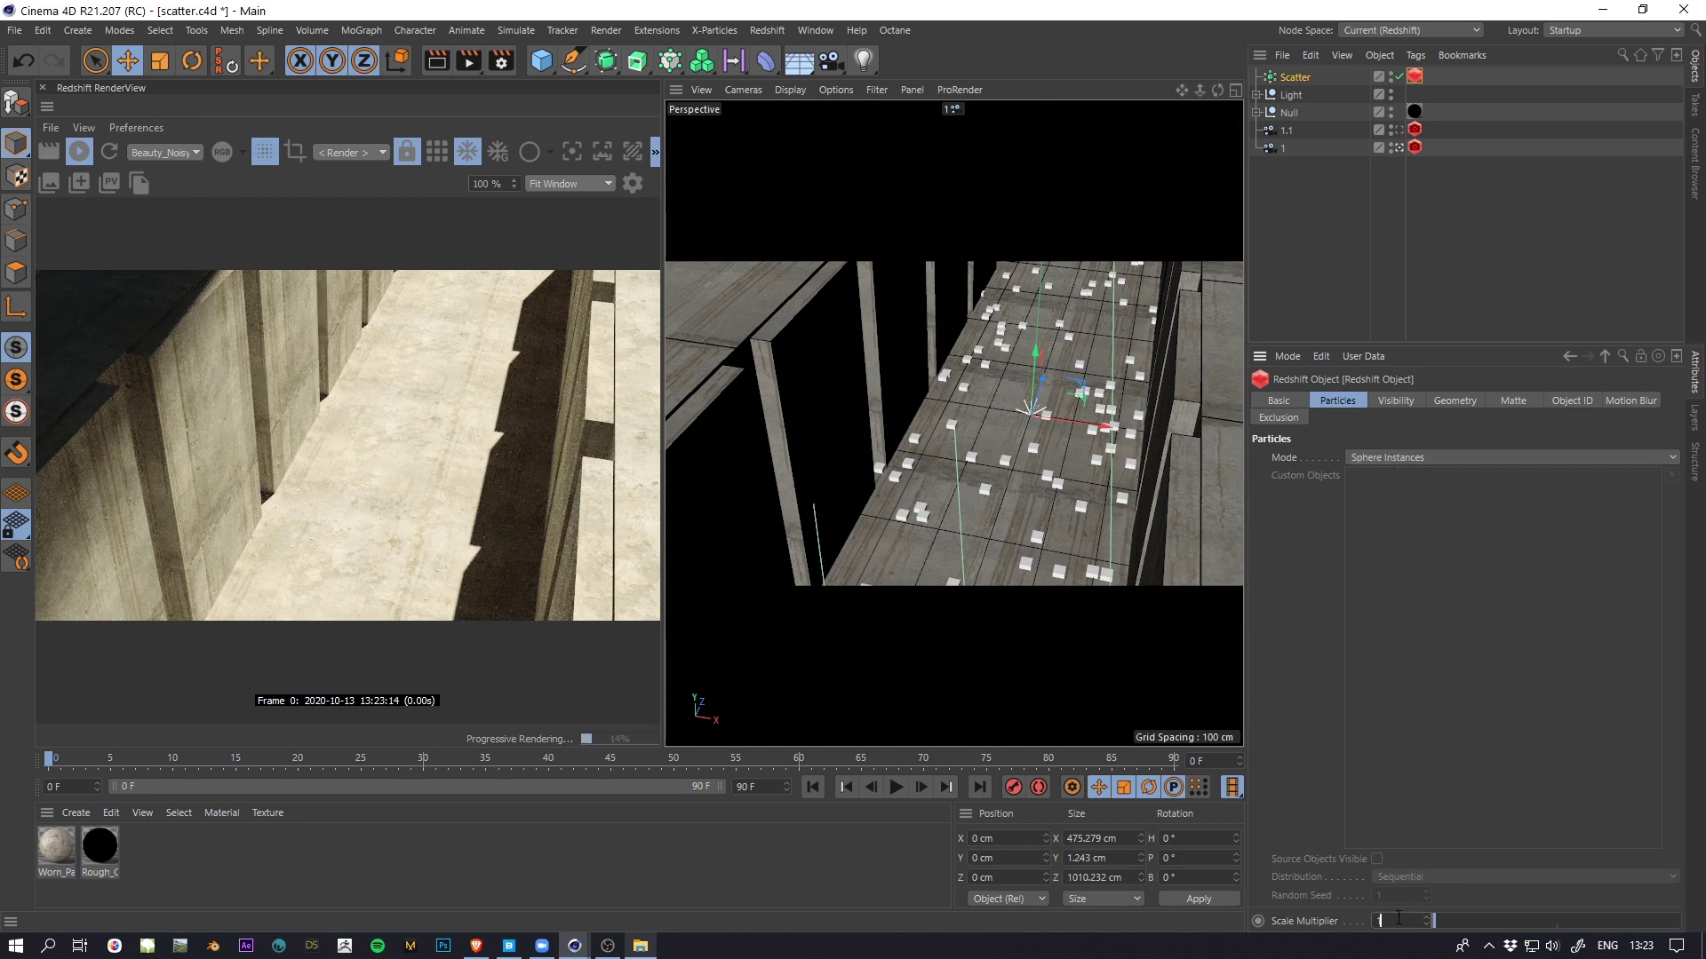
type("10")
key("Return")
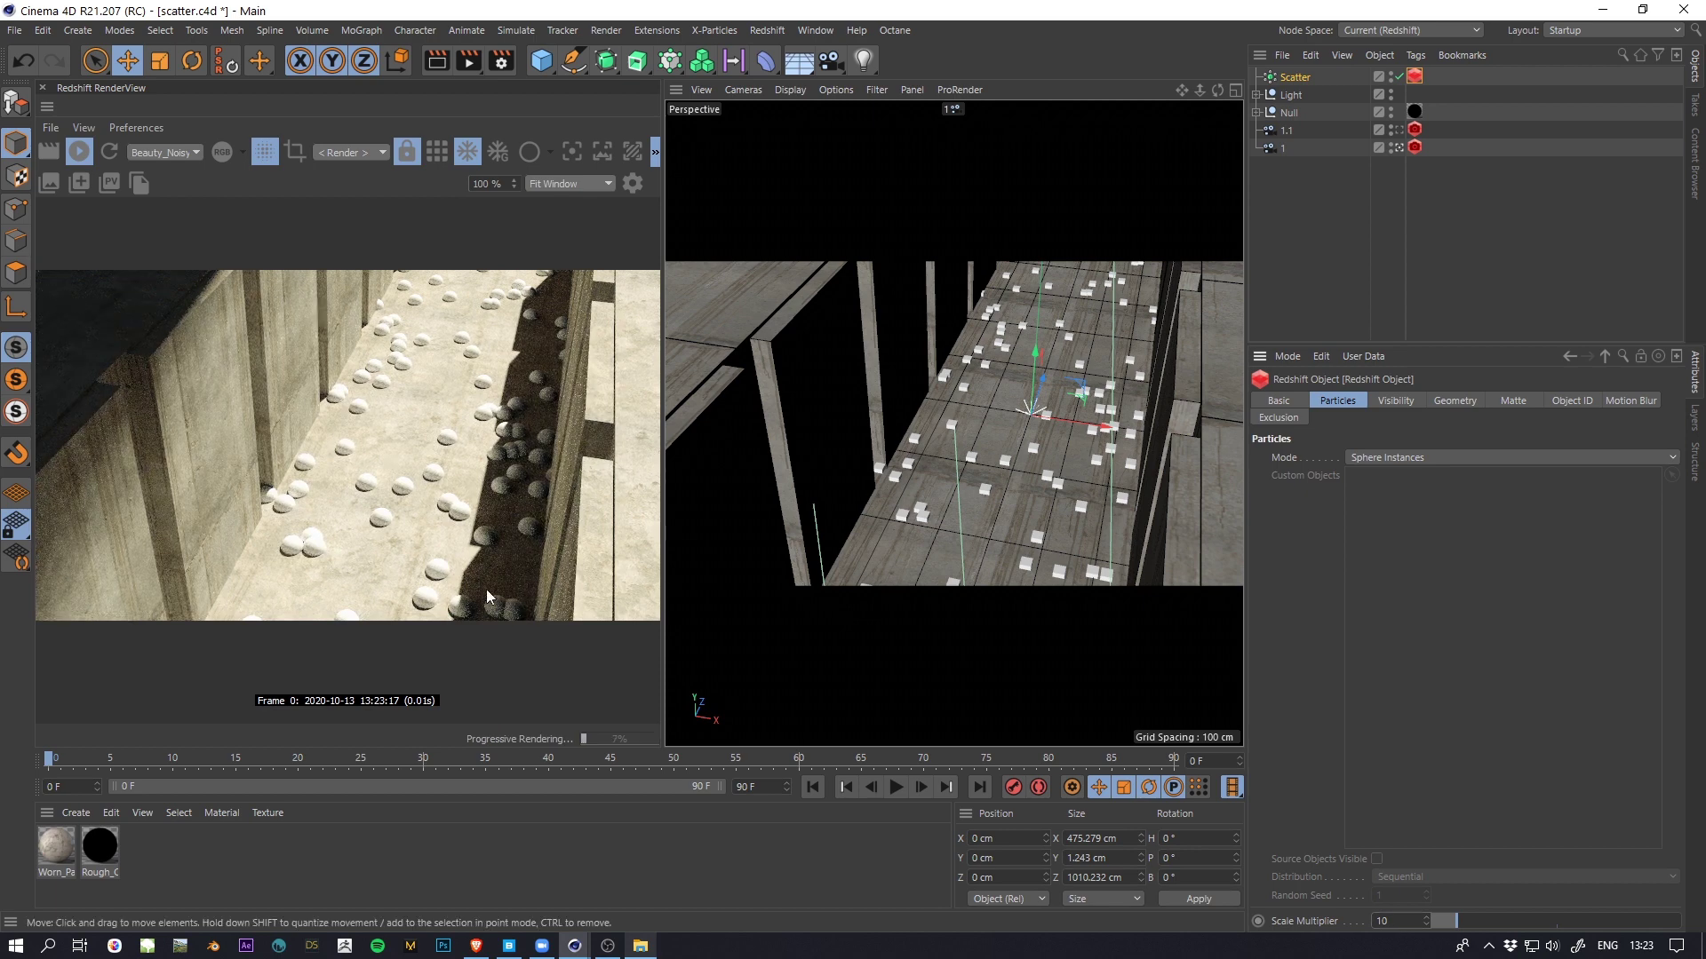
Step: Raise the Scatter matrix Seed to 1234570 to reshuffle the points
left_click(1295, 77)
left_click(1357, 626)
left_click(1356, 625)
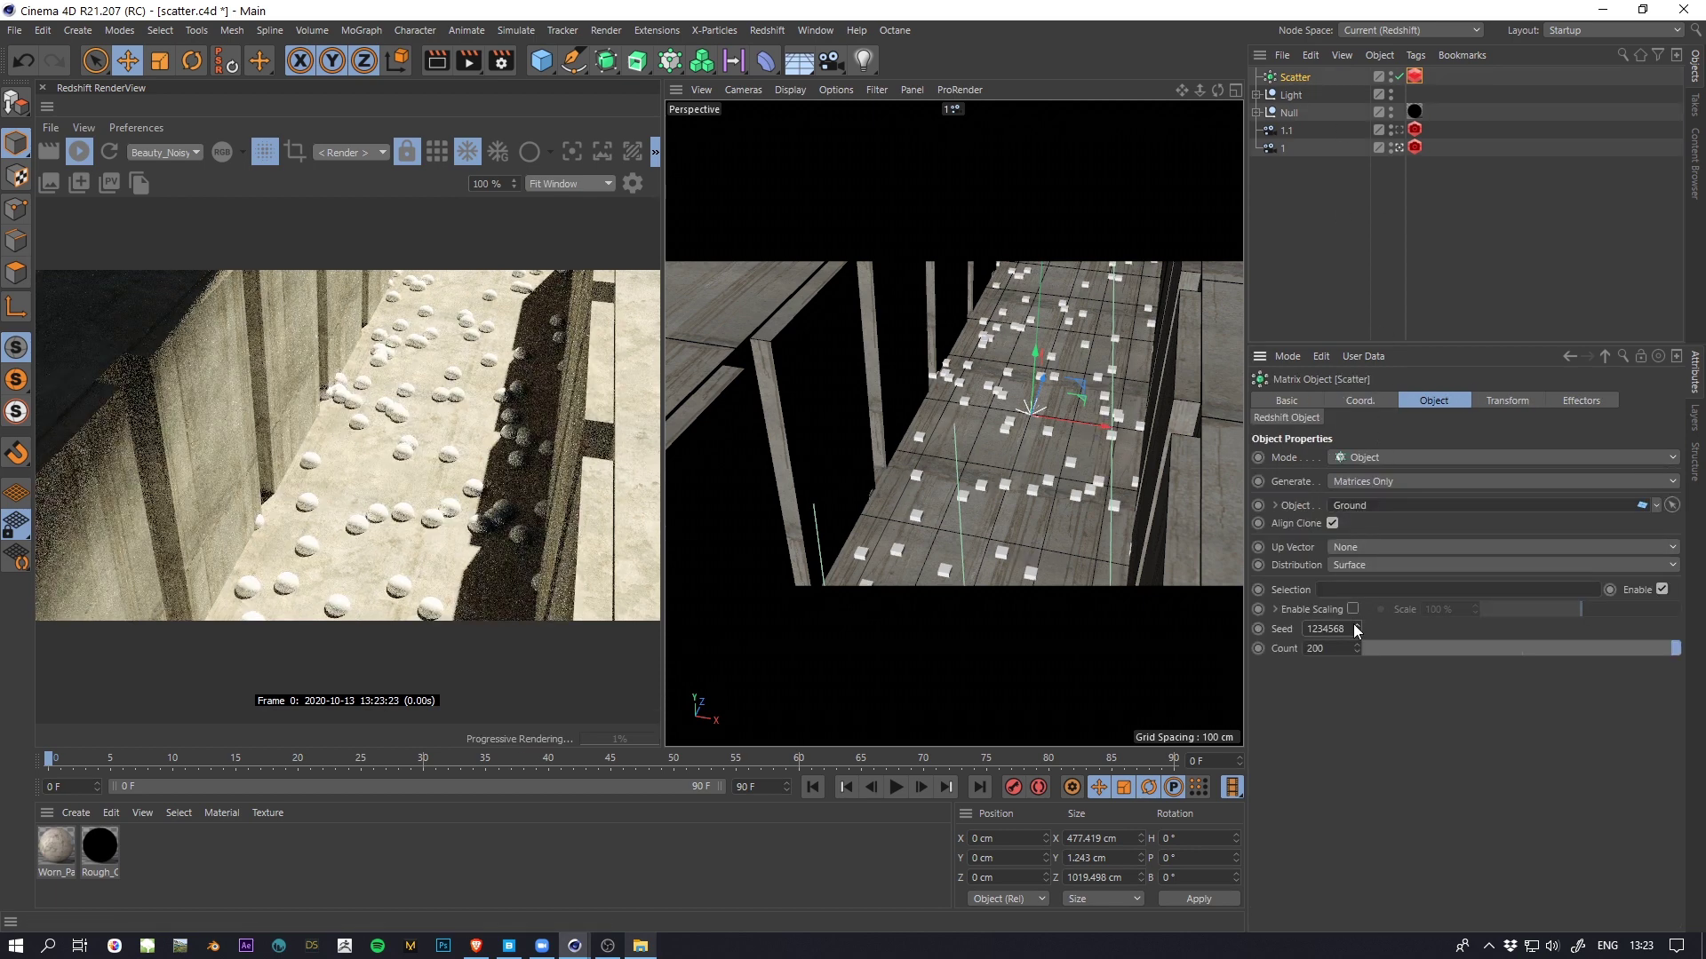
left_click(1357, 625)
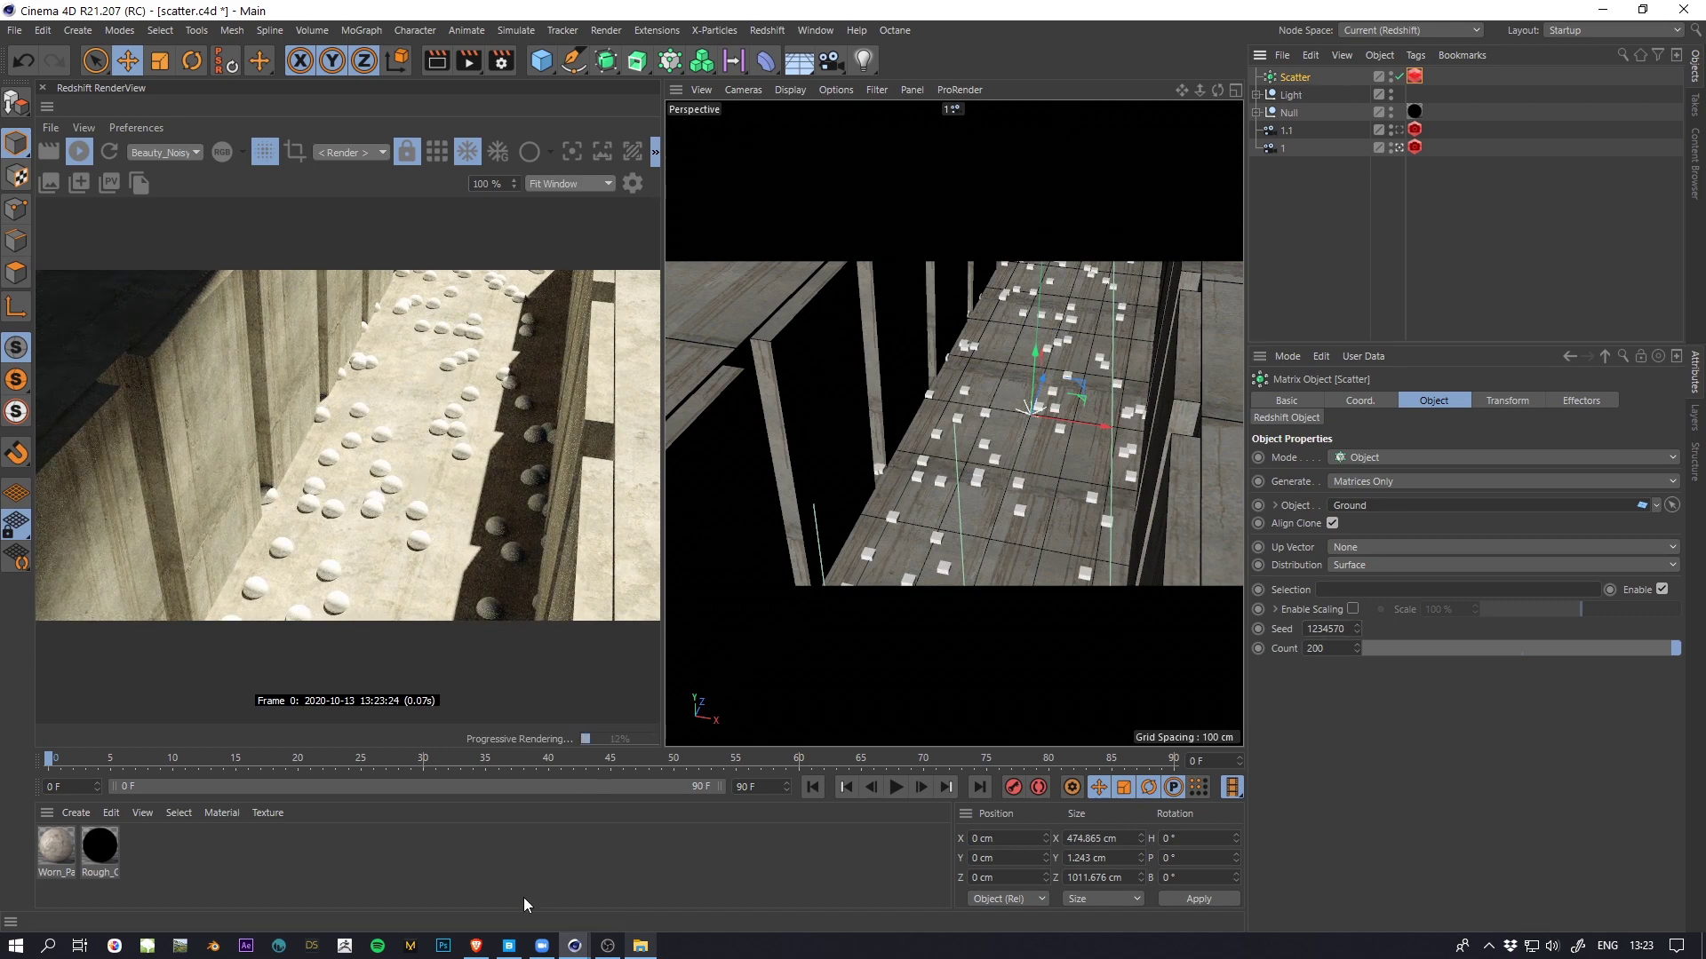
Step: Export the Grass Clumps 3D plant from Quixel Bridge to Cinema 4D (2K, JPEG, FBX, LOD 0)
left_click(509, 947)
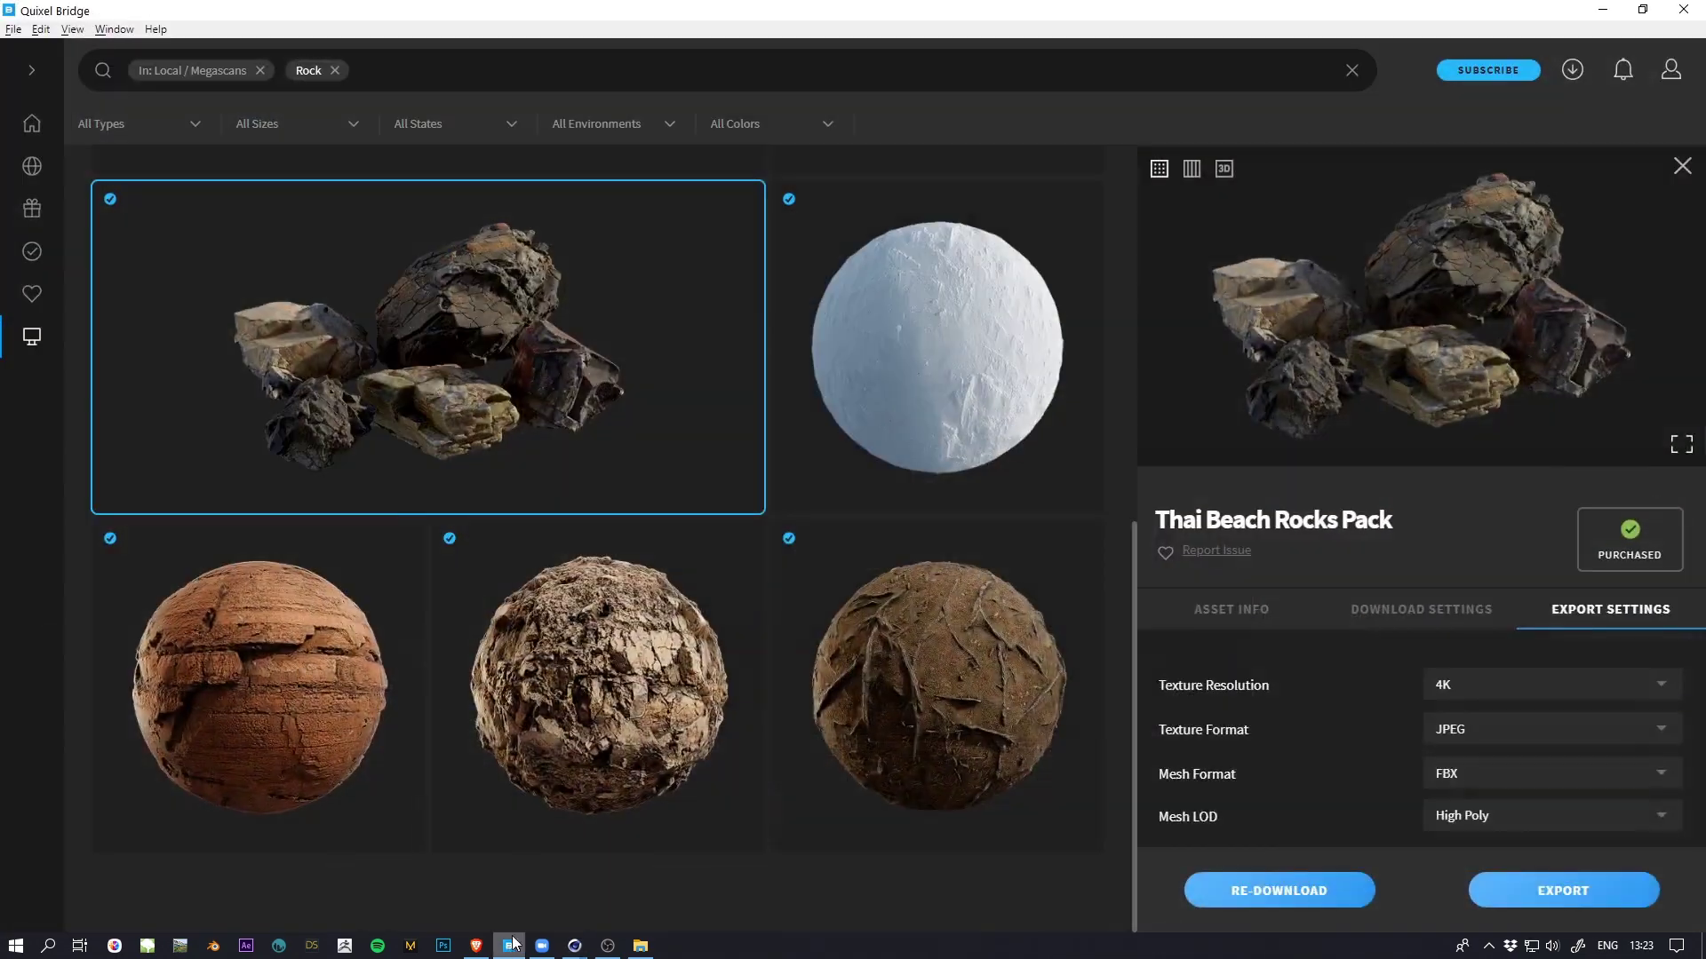
mouse_move(31, 340)
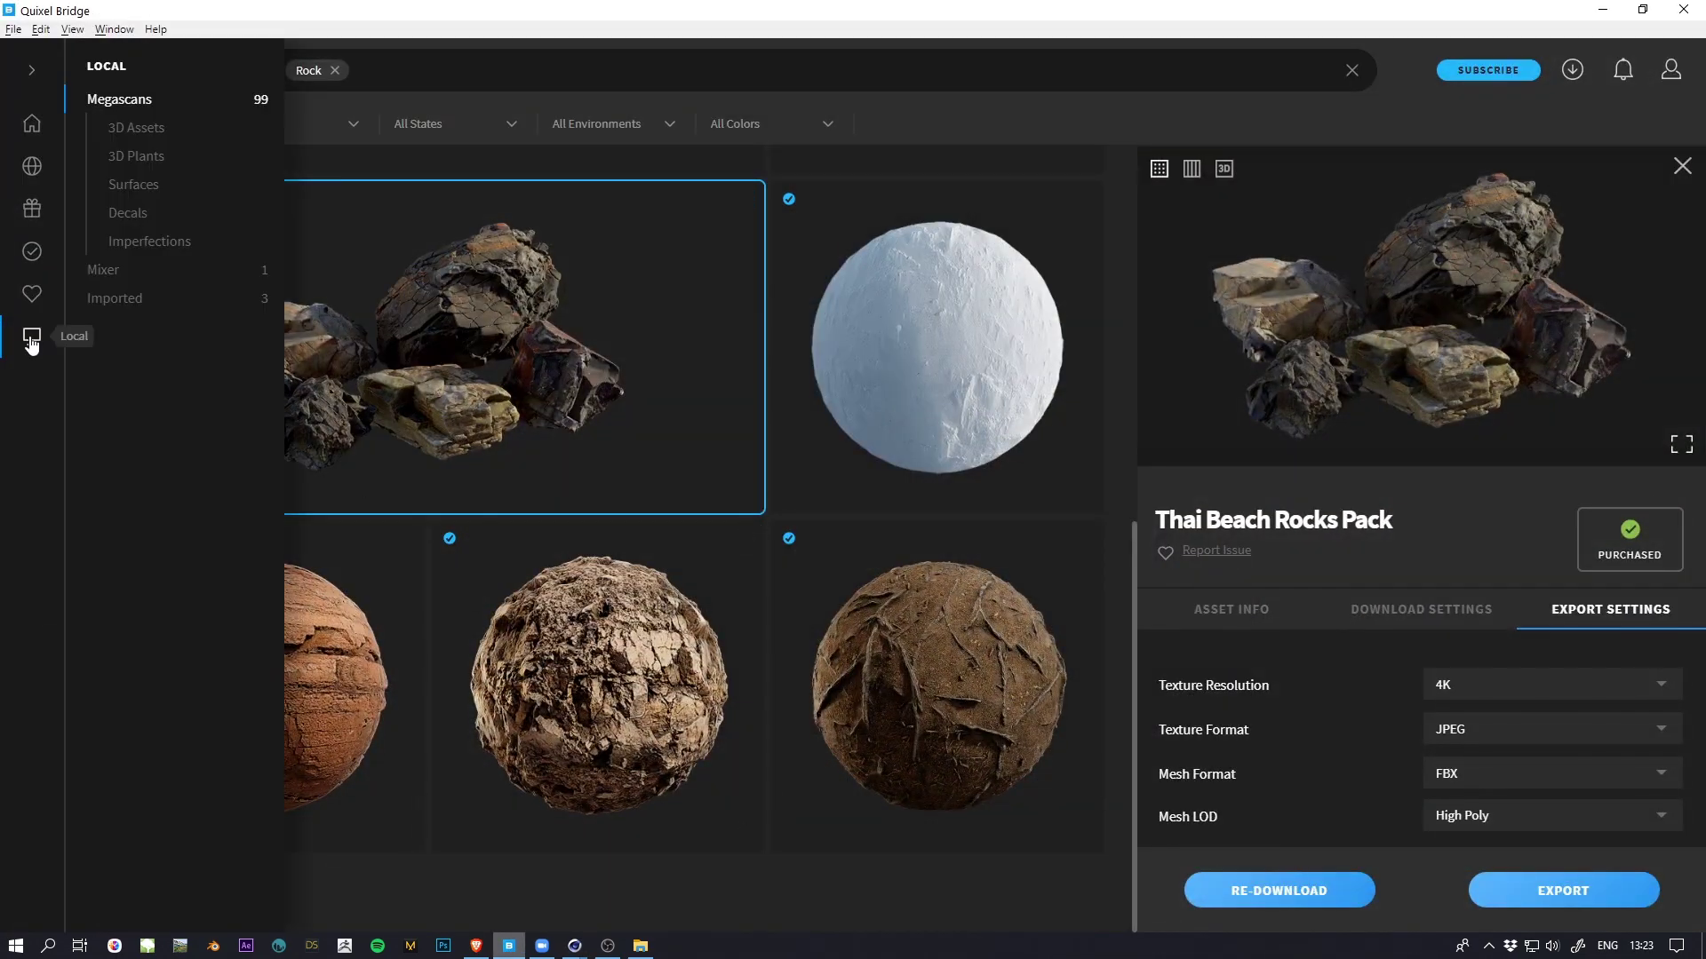
left_click(142, 156)
left_click(589, 433)
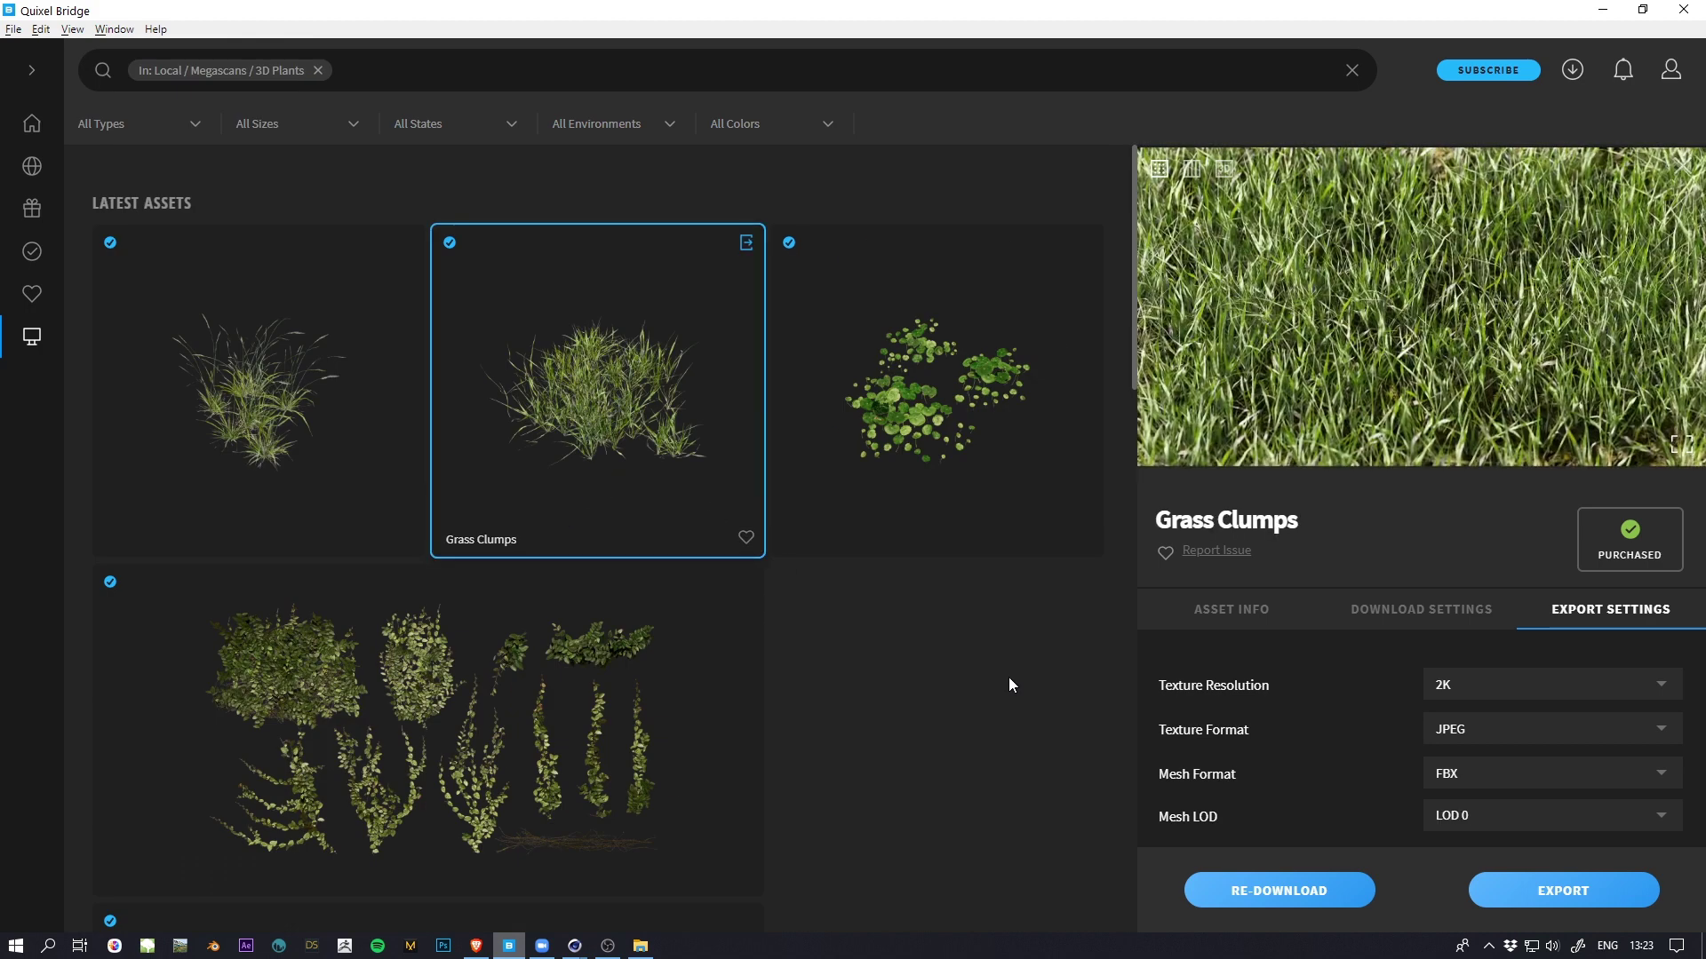
left_click(1573, 892)
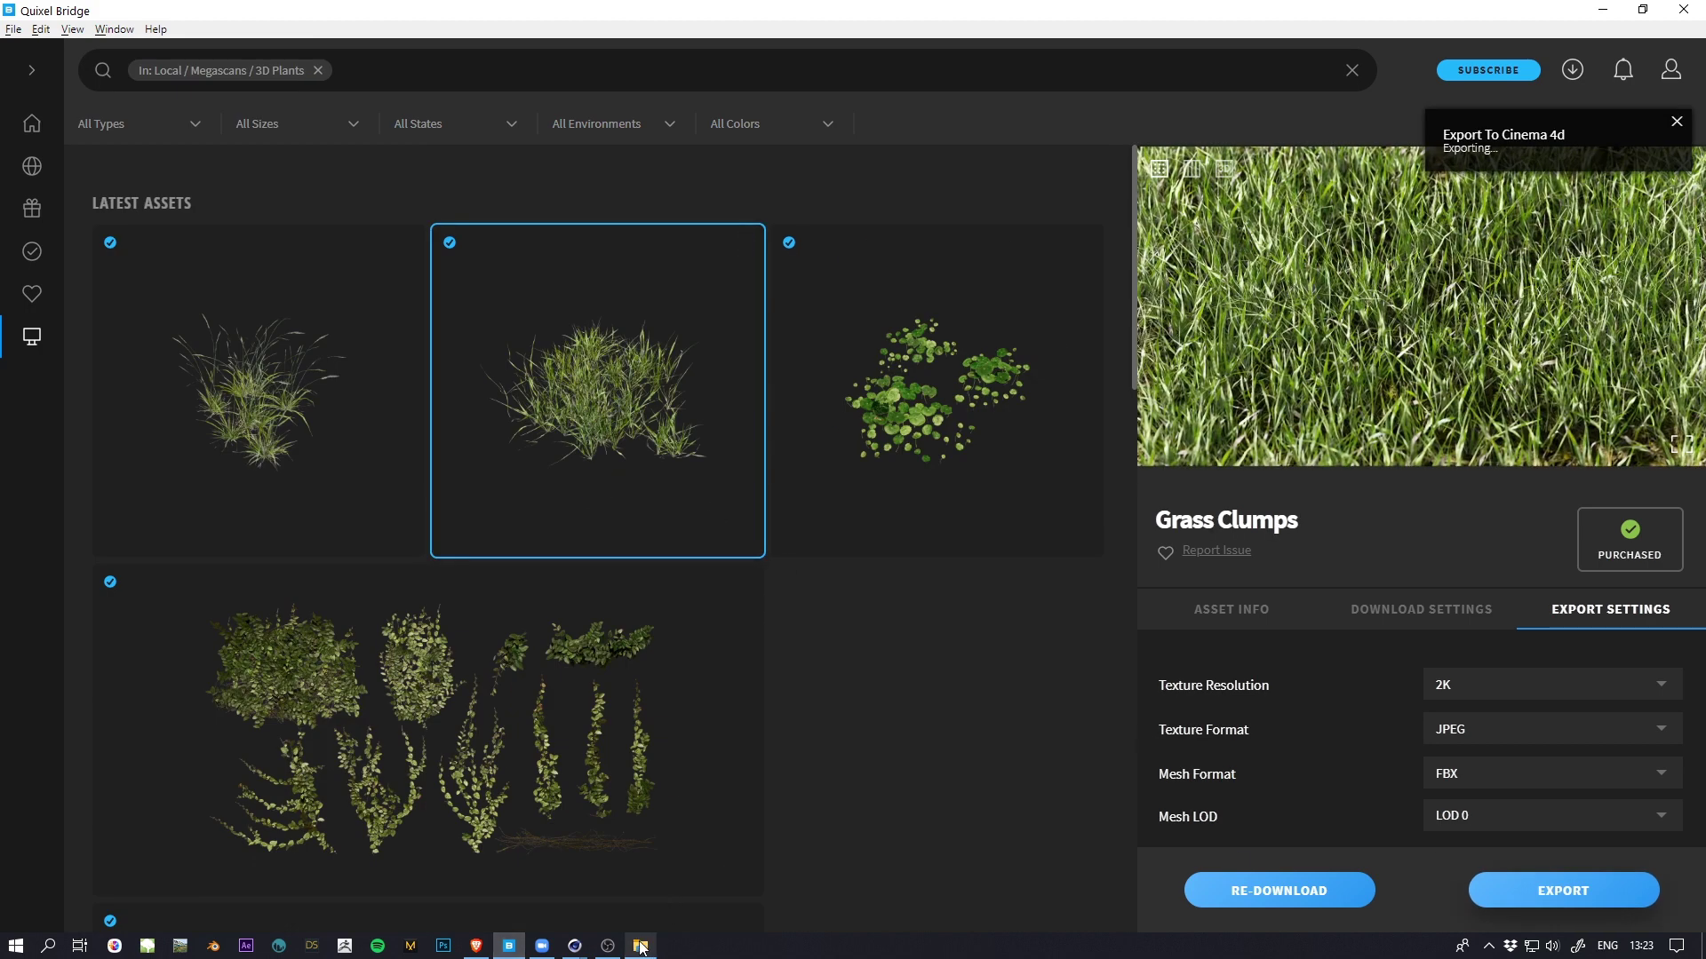
mouse_move(574, 946)
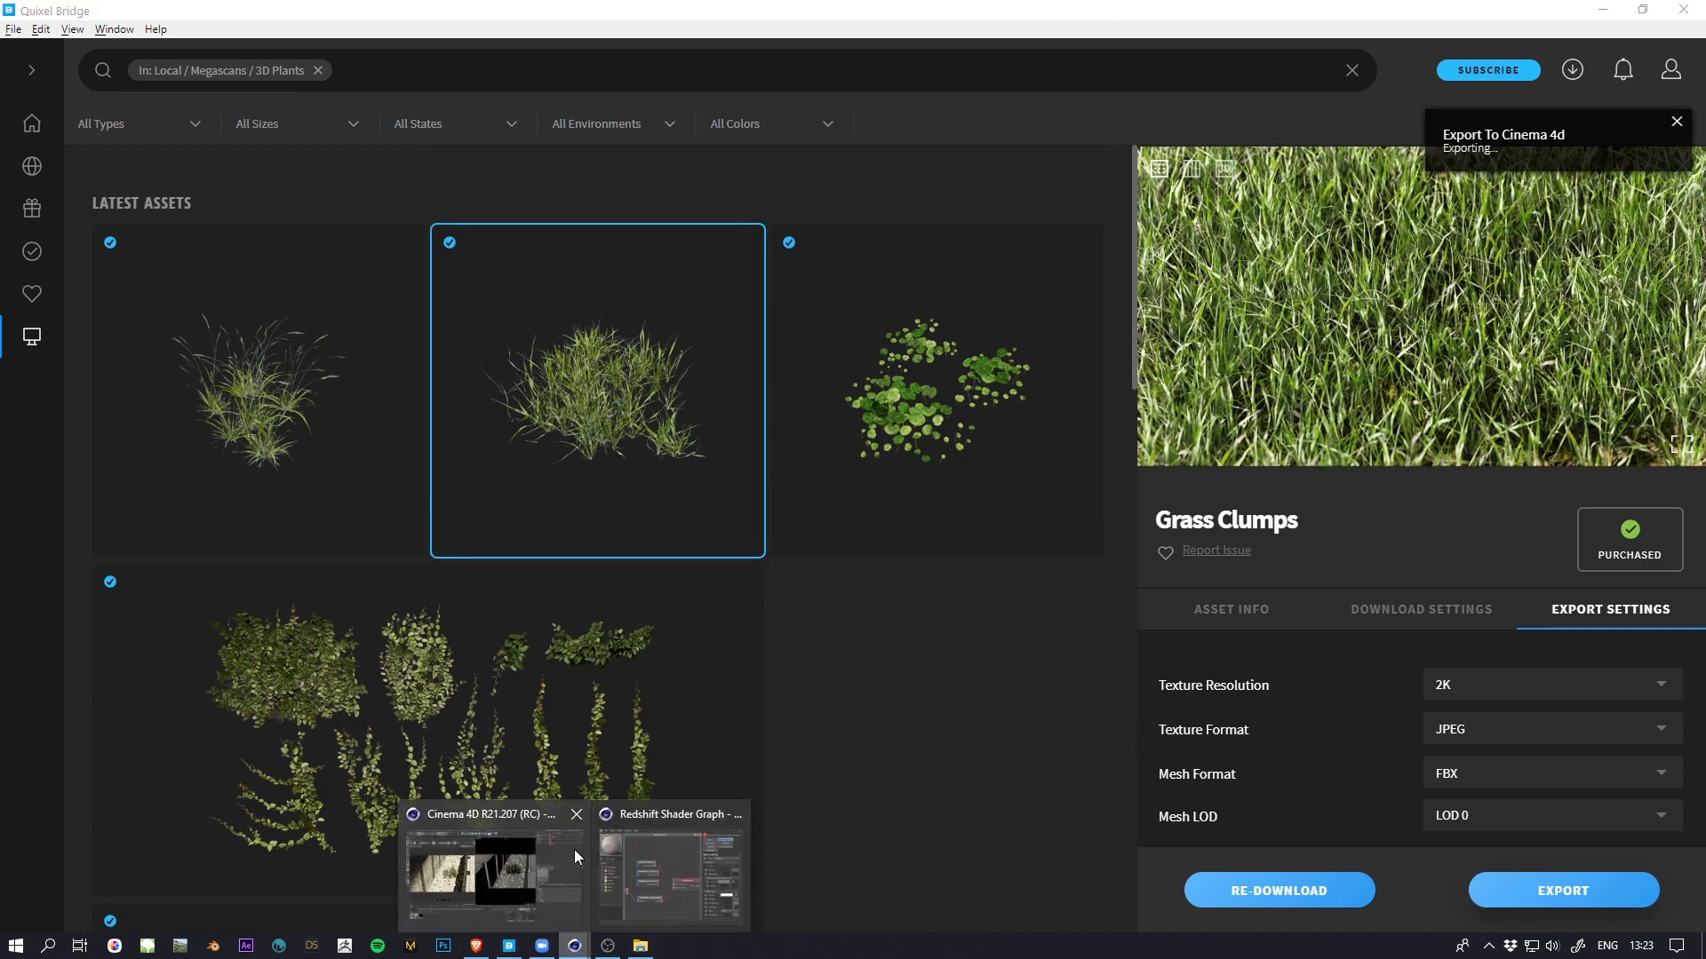
left_click(574, 849)
Step: Scale the three imported Grass Clumps LOD0 meshes to 0.8 on X, Y and Z
left_click(1256, 78)
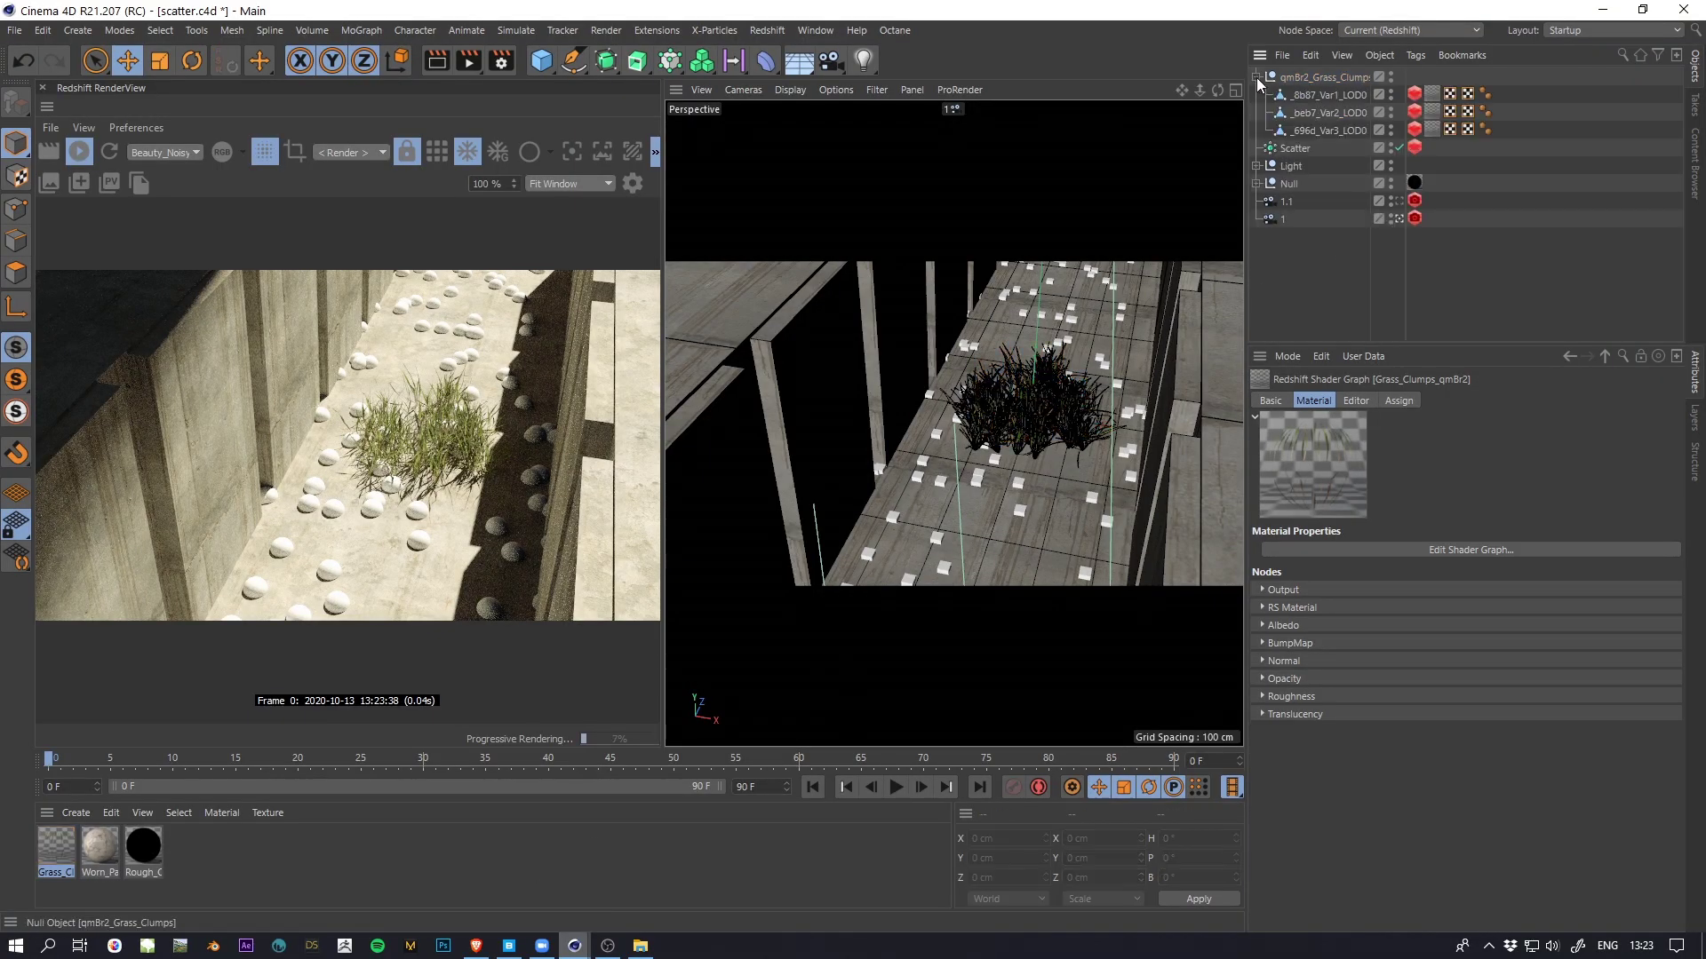
left_click_drag(1262, 87, 1316, 128)
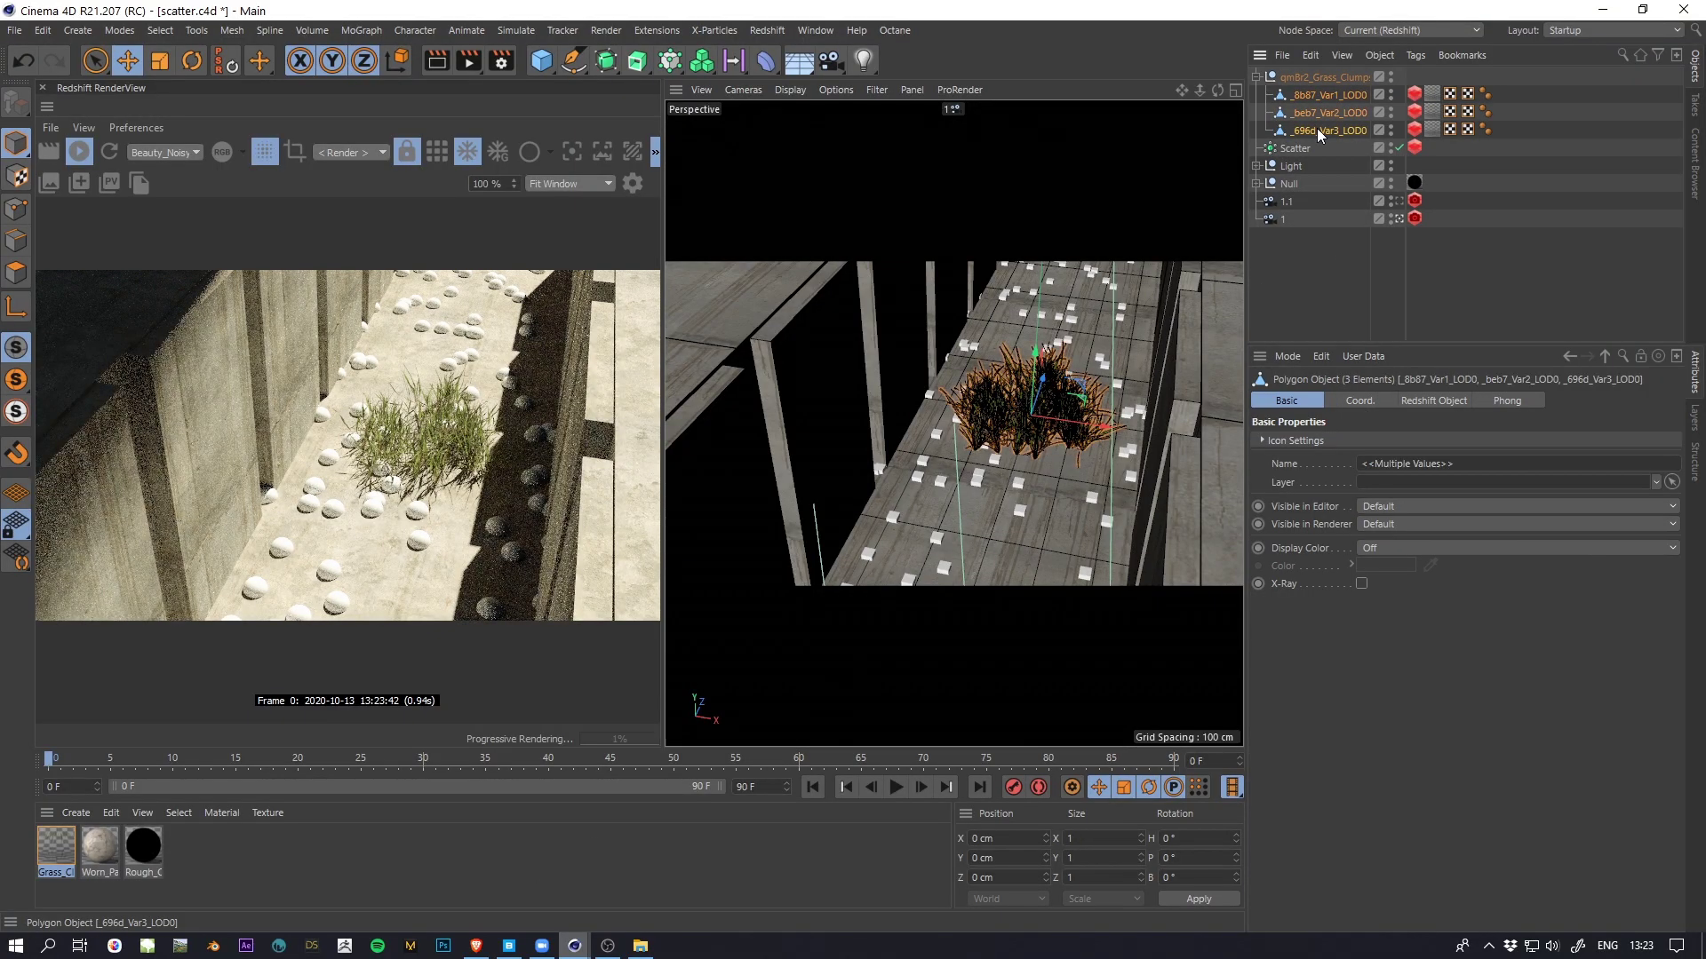
left_click(1360, 400)
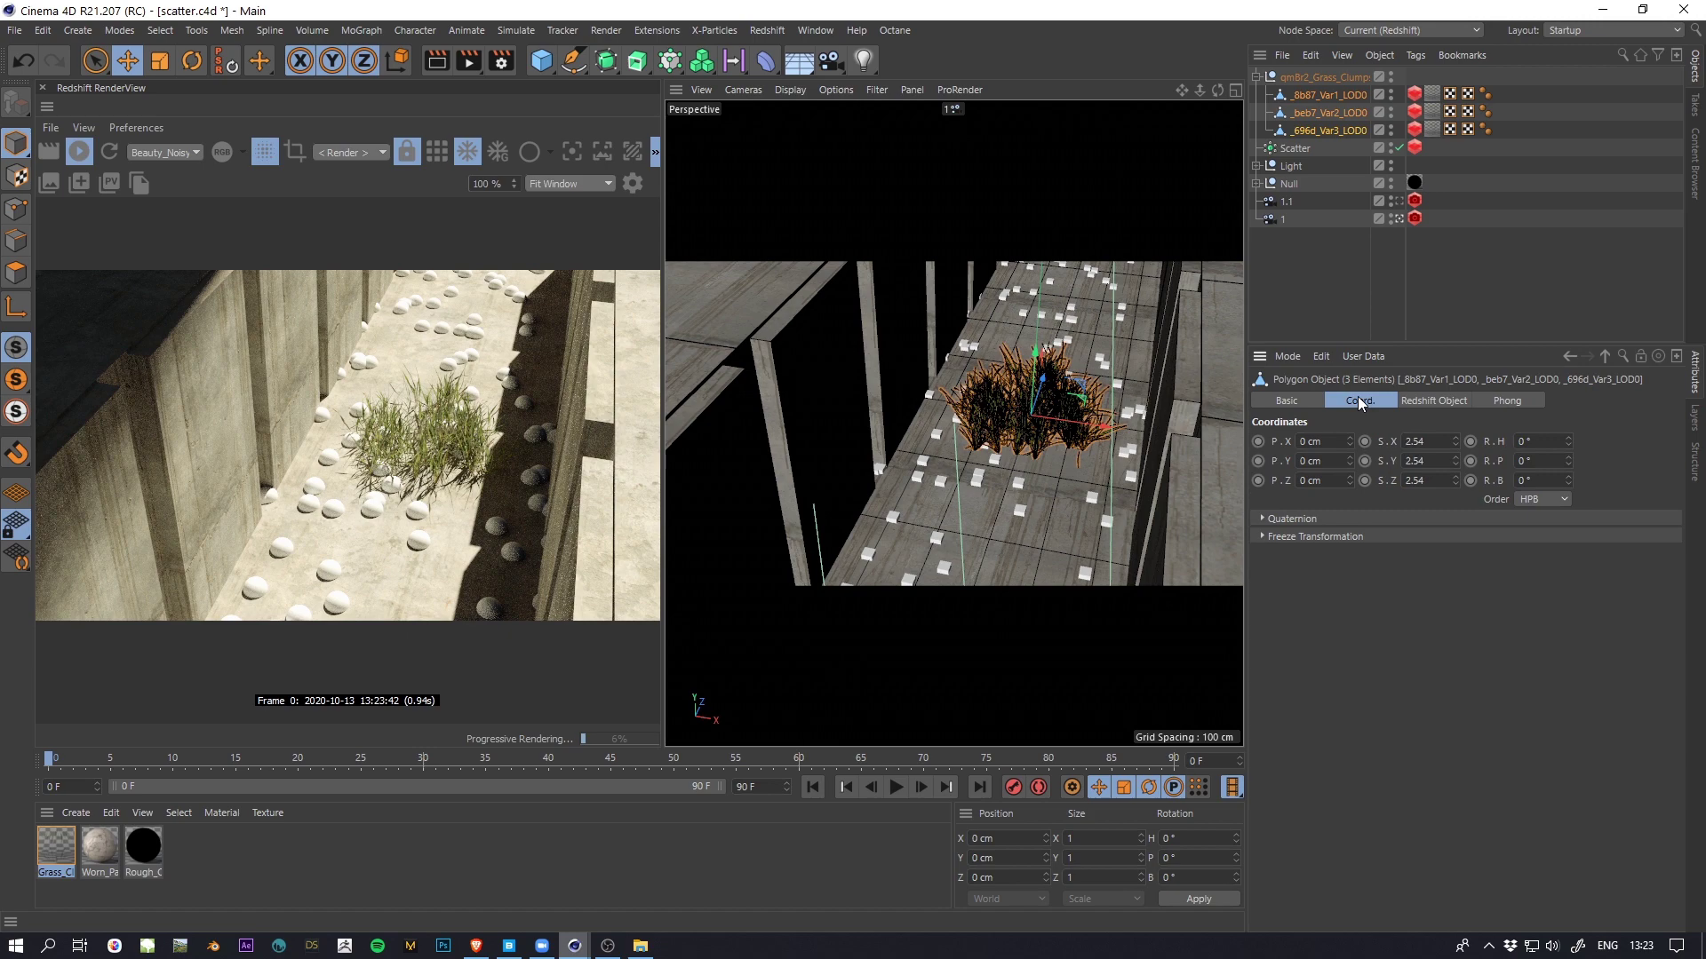
left_click(1435, 441)
type("0.8")
key("Tab")
type("0.8")
key("Tab")
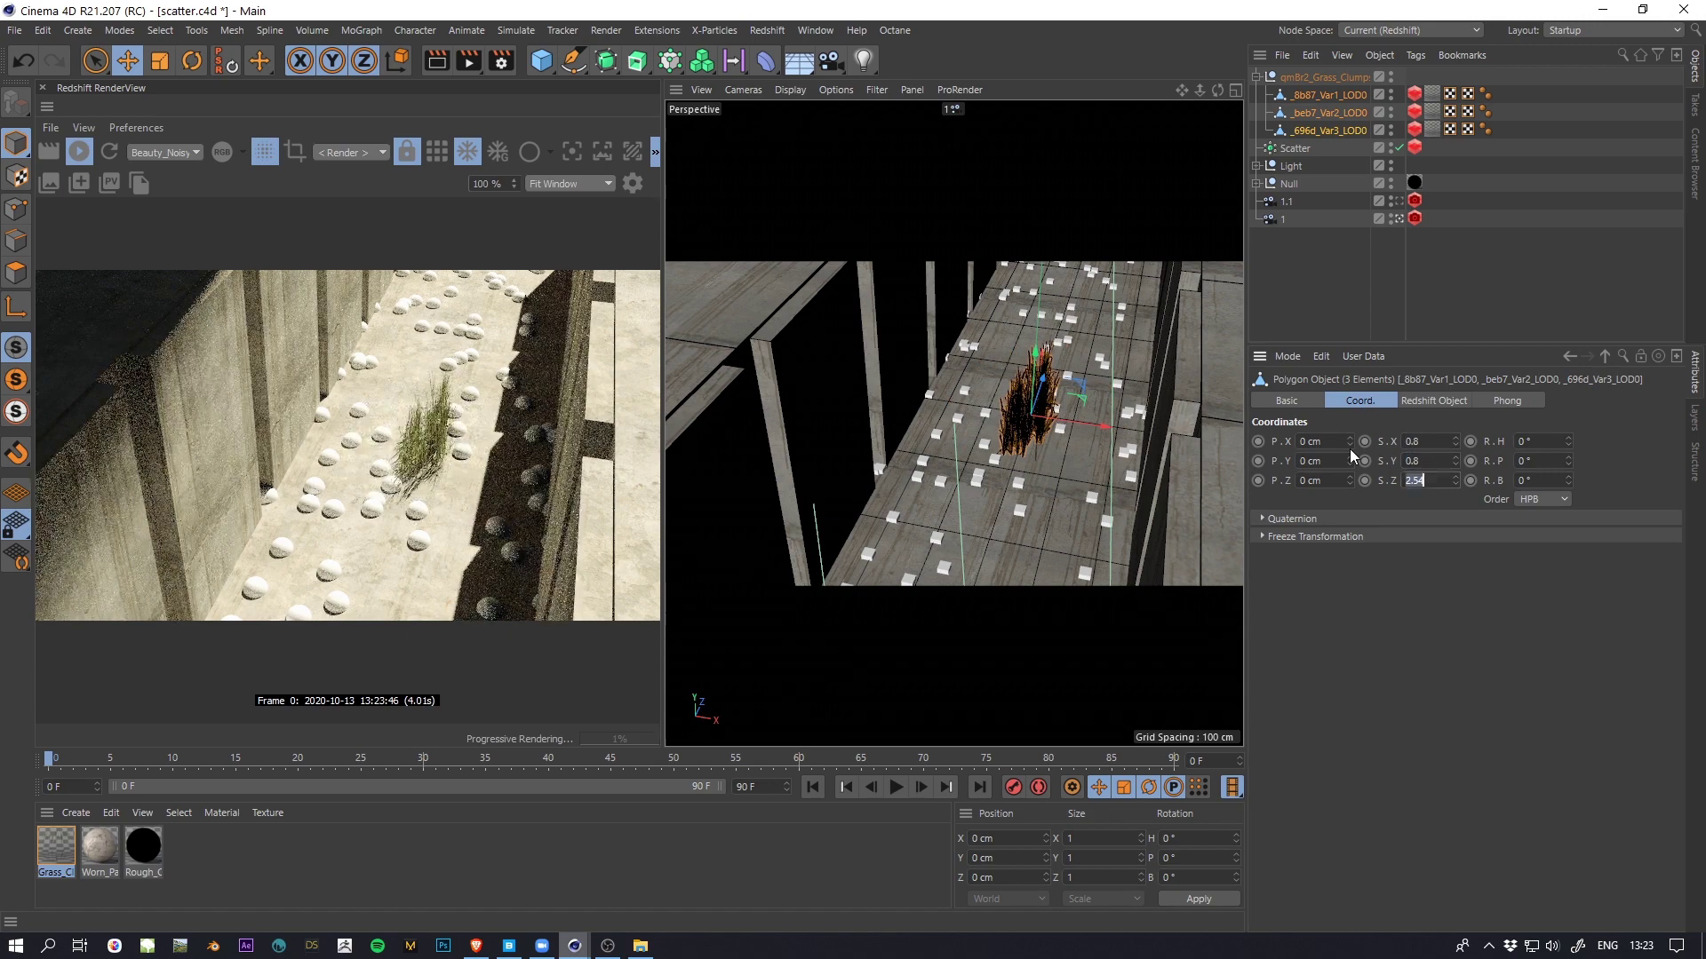
type("0.8")
key("Return")
left_click(1410, 279)
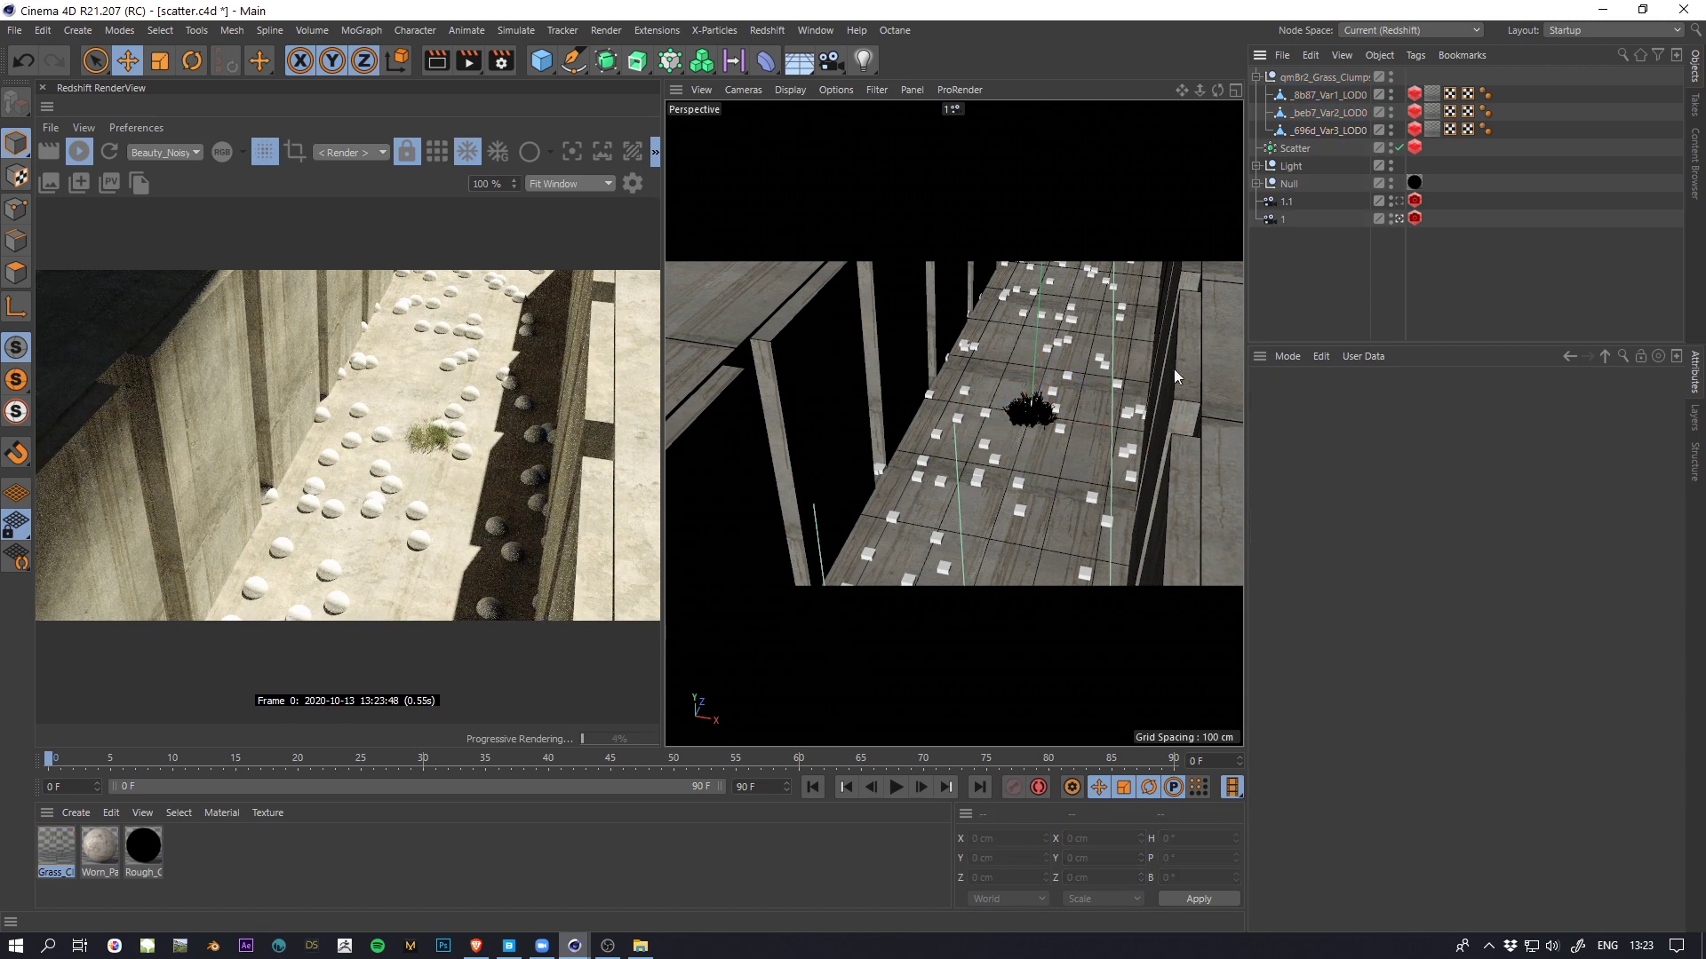
Step: Widen the render view and drag the three grass meshes out of their group
left_click_drag(664, 484, 857, 462)
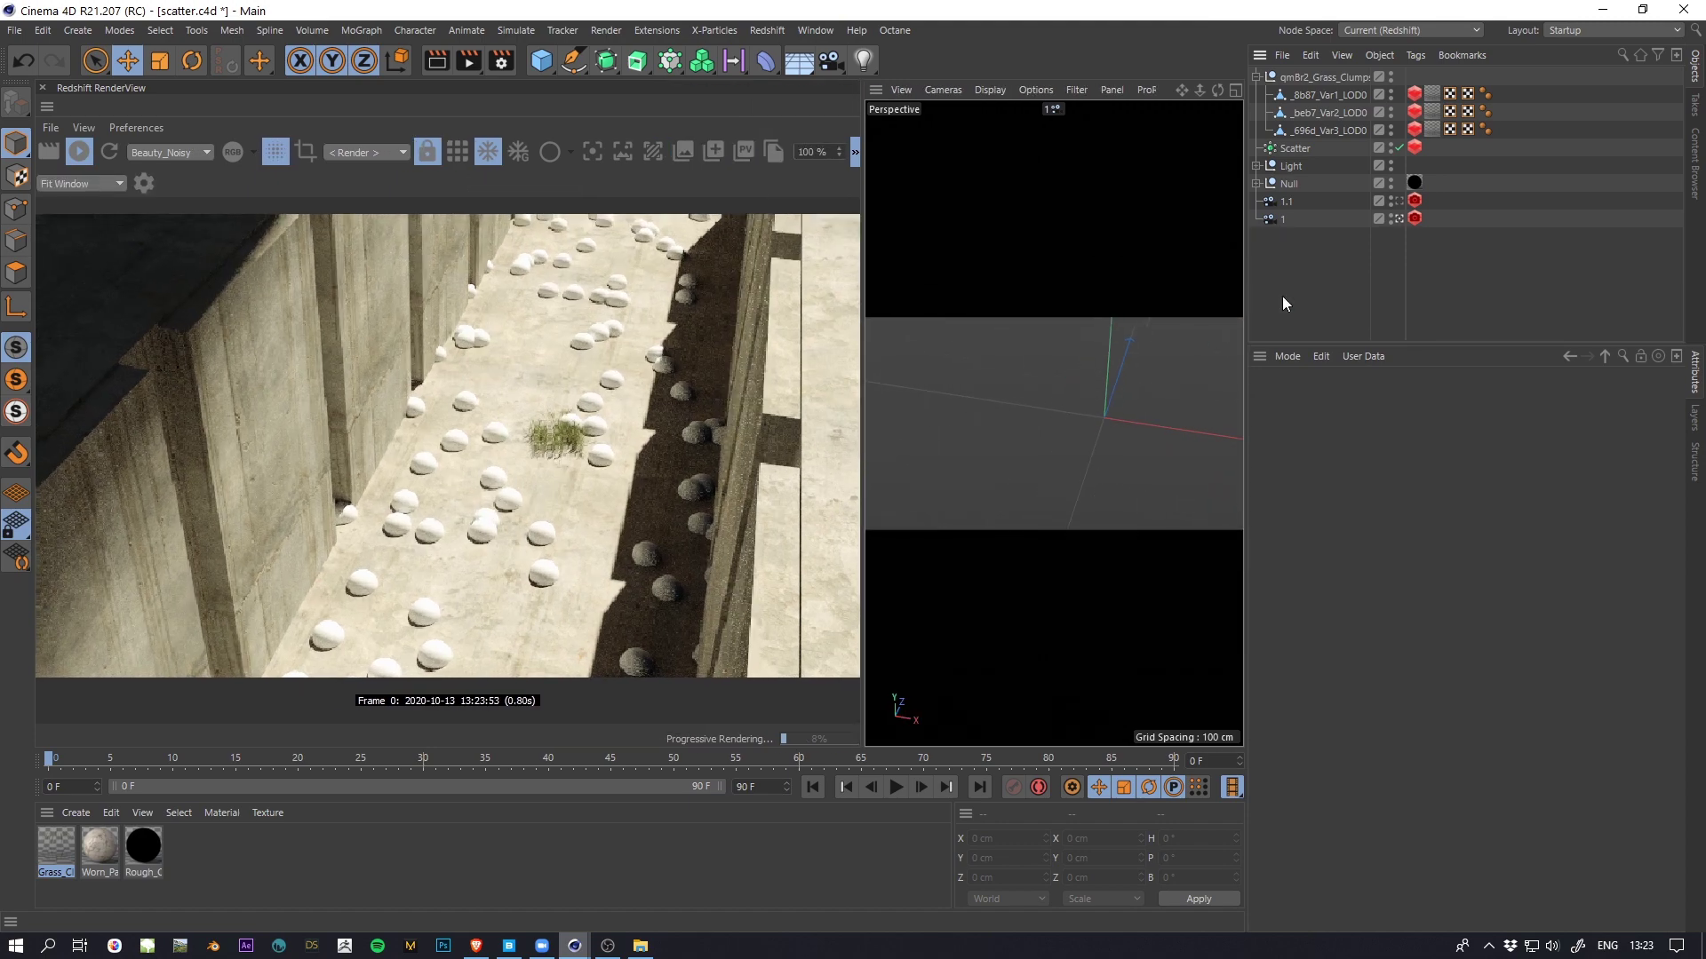
left_click(1310, 97)
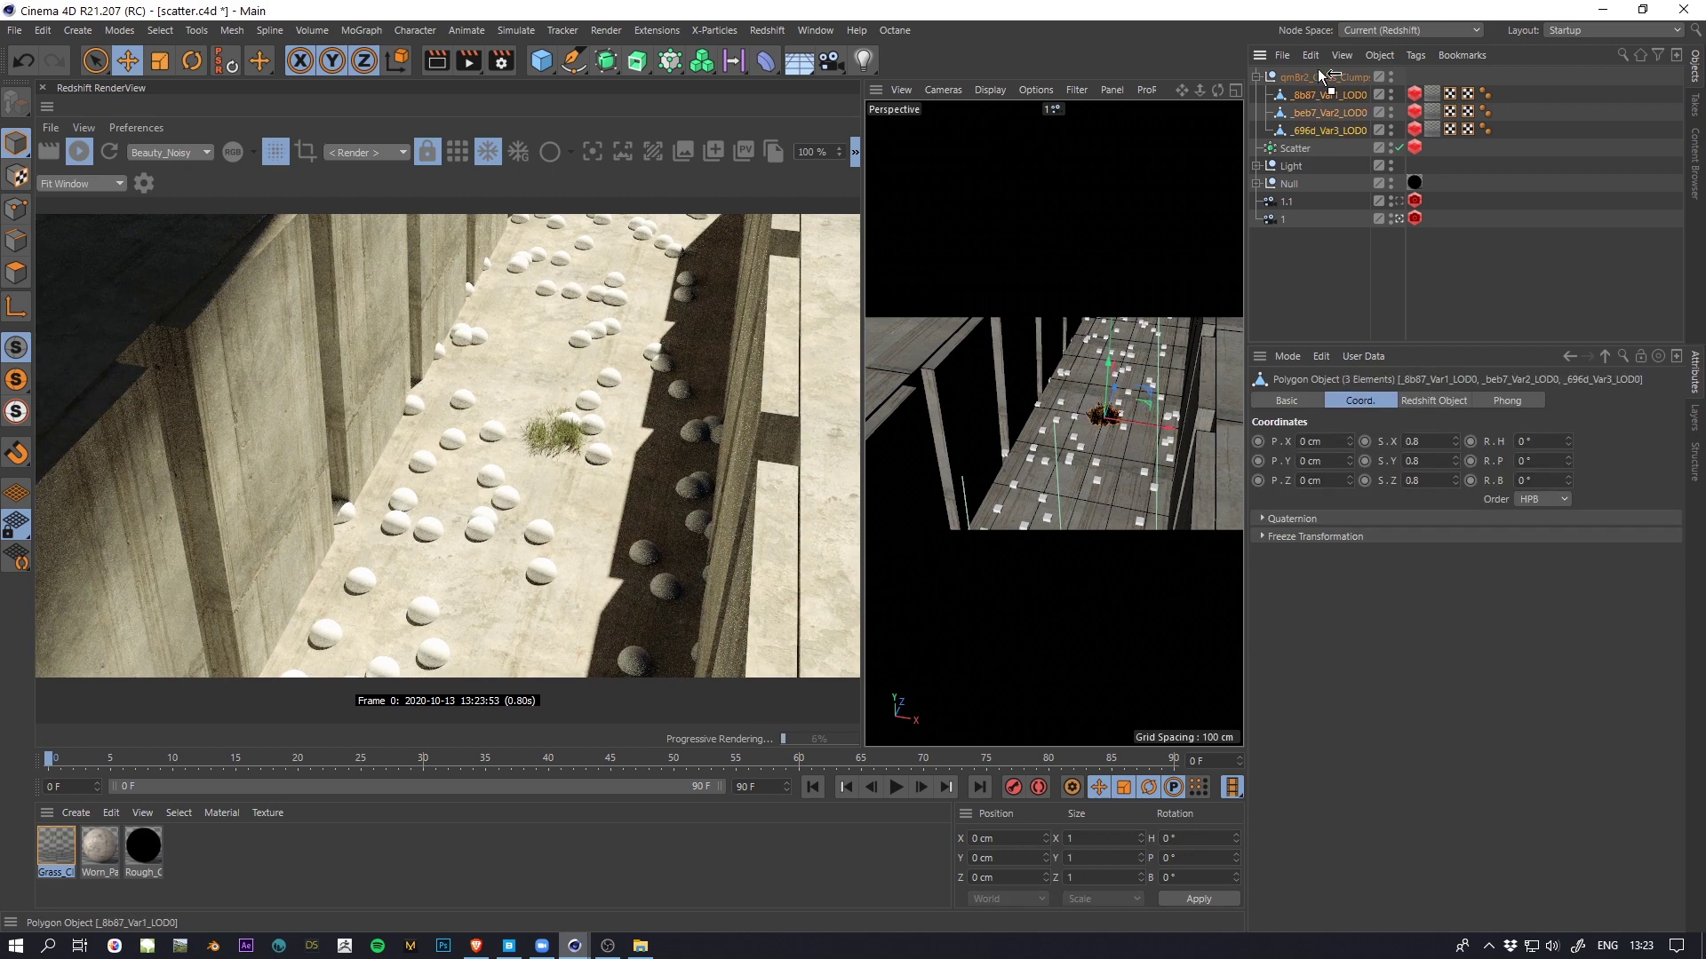
left_click_drag(1319, 69, 1303, 132)
Step: Delete the empty grass null and set Scatter's Redshift particle Mode to Custom Objects
key("Delete")
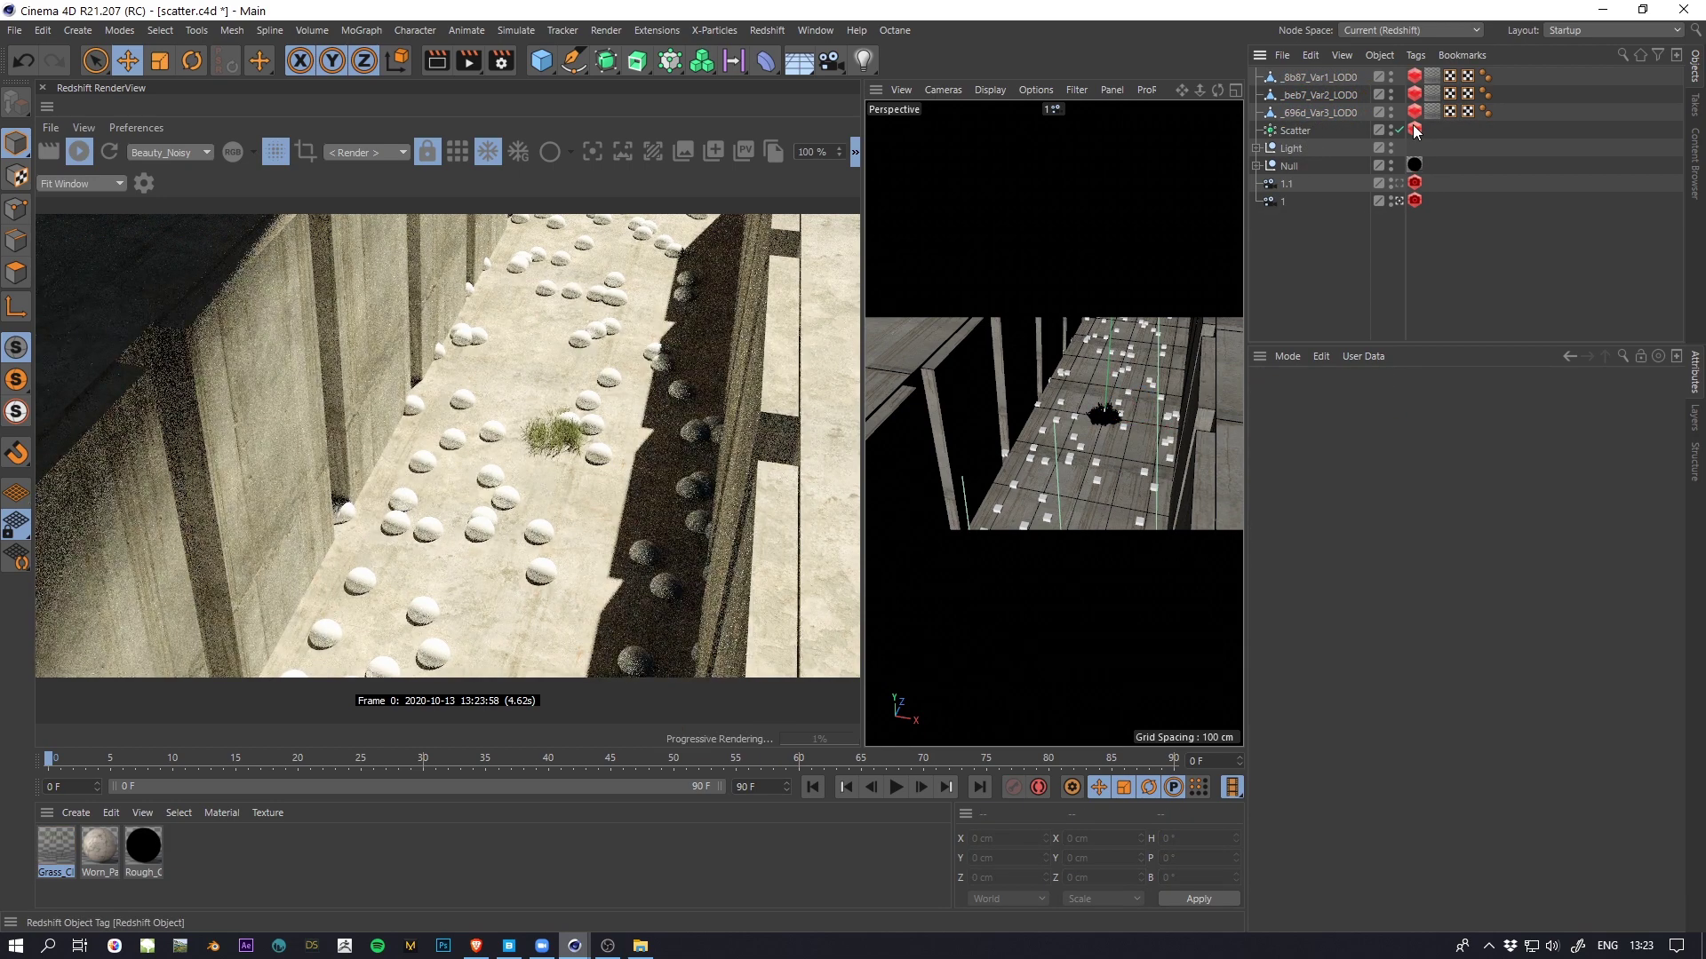
left_click(1414, 130)
left_click(1364, 454)
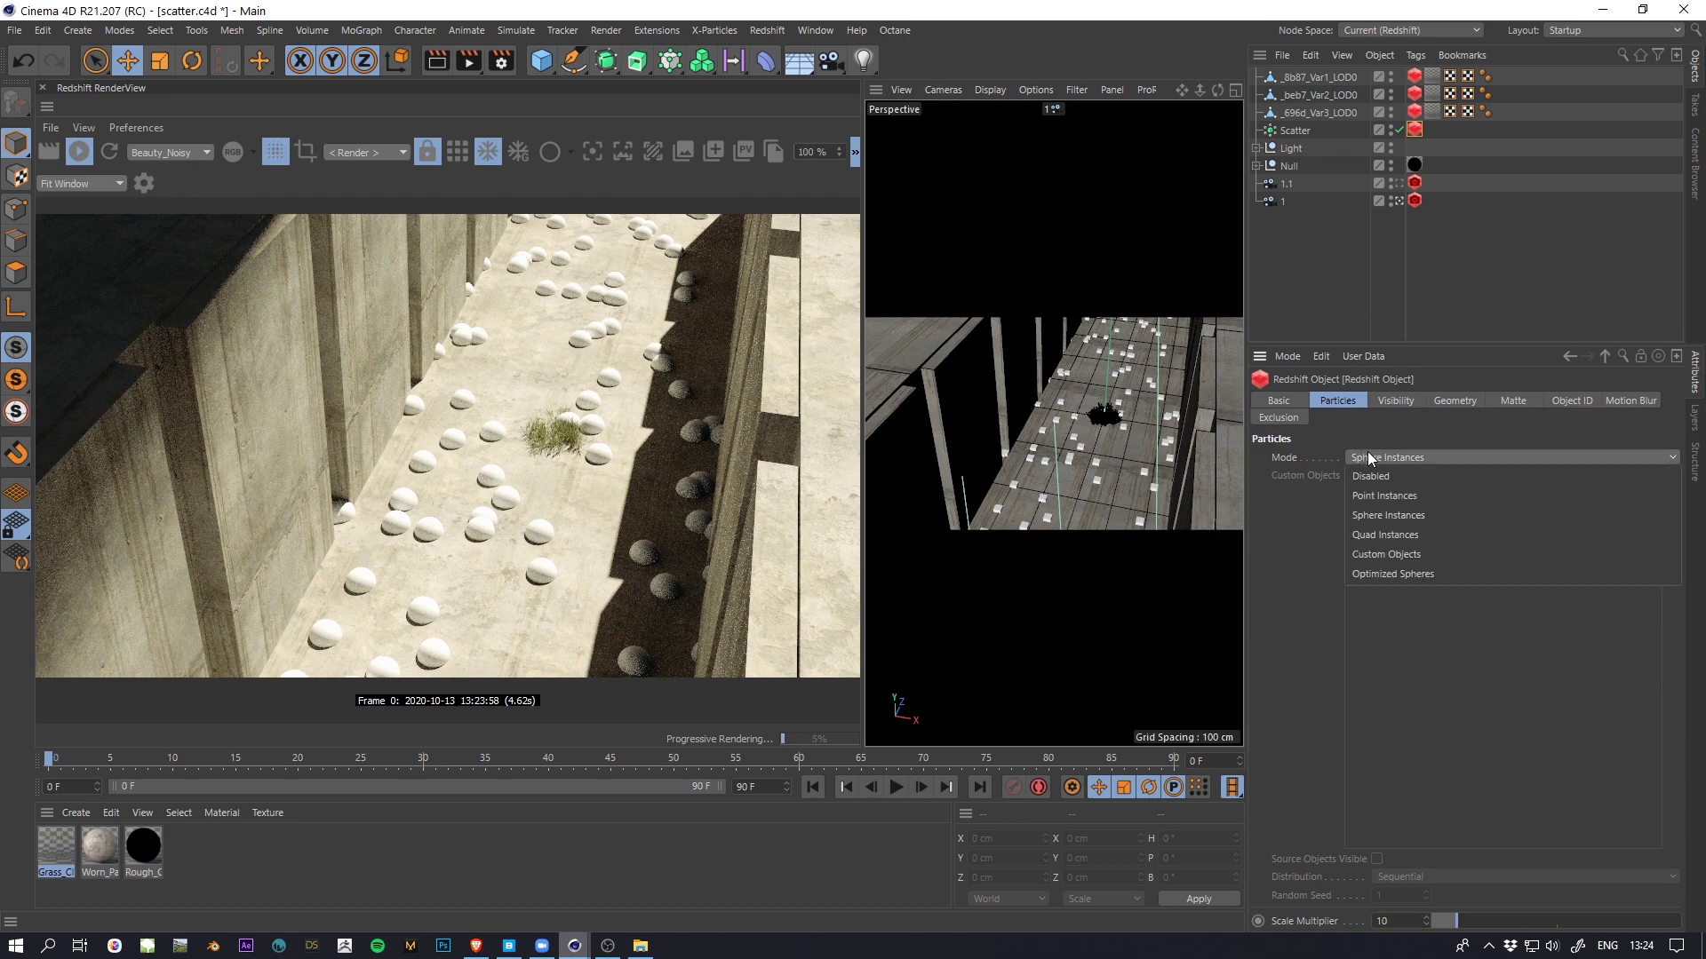
left_click(1394, 555)
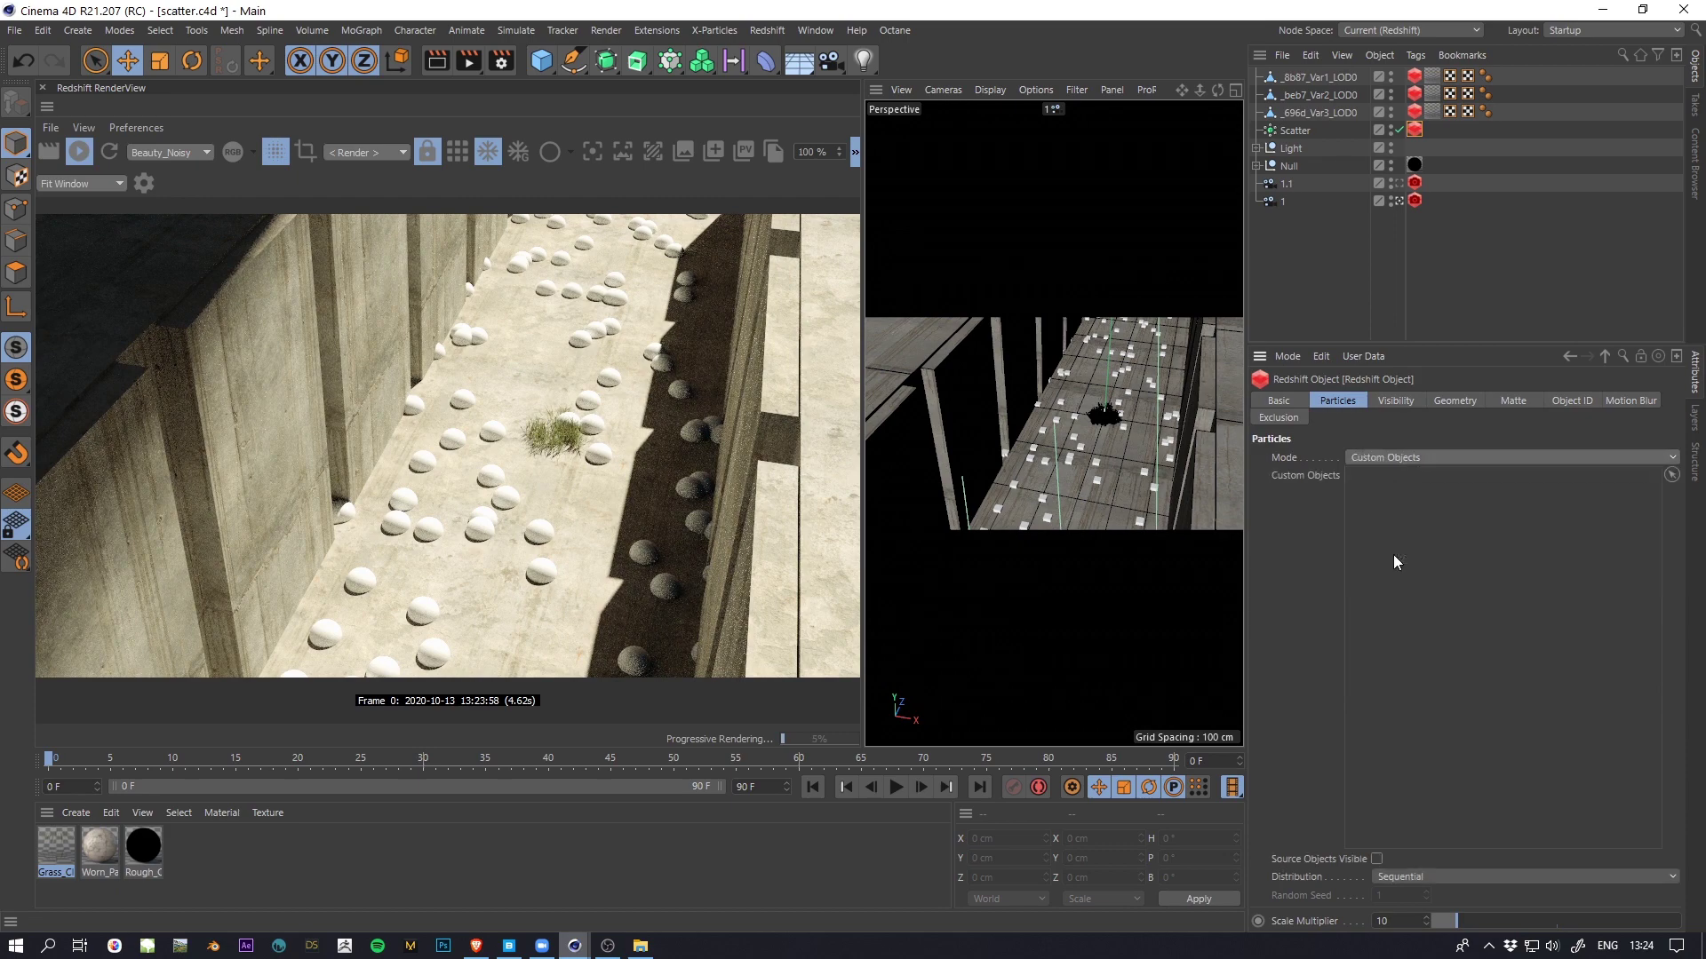
Step: Drop the three grass meshes into Custom Objects and set Scale Multiplier to 1
left_click(1320, 102)
left_click(1323, 80, "shift")
left_click(1414, 130)
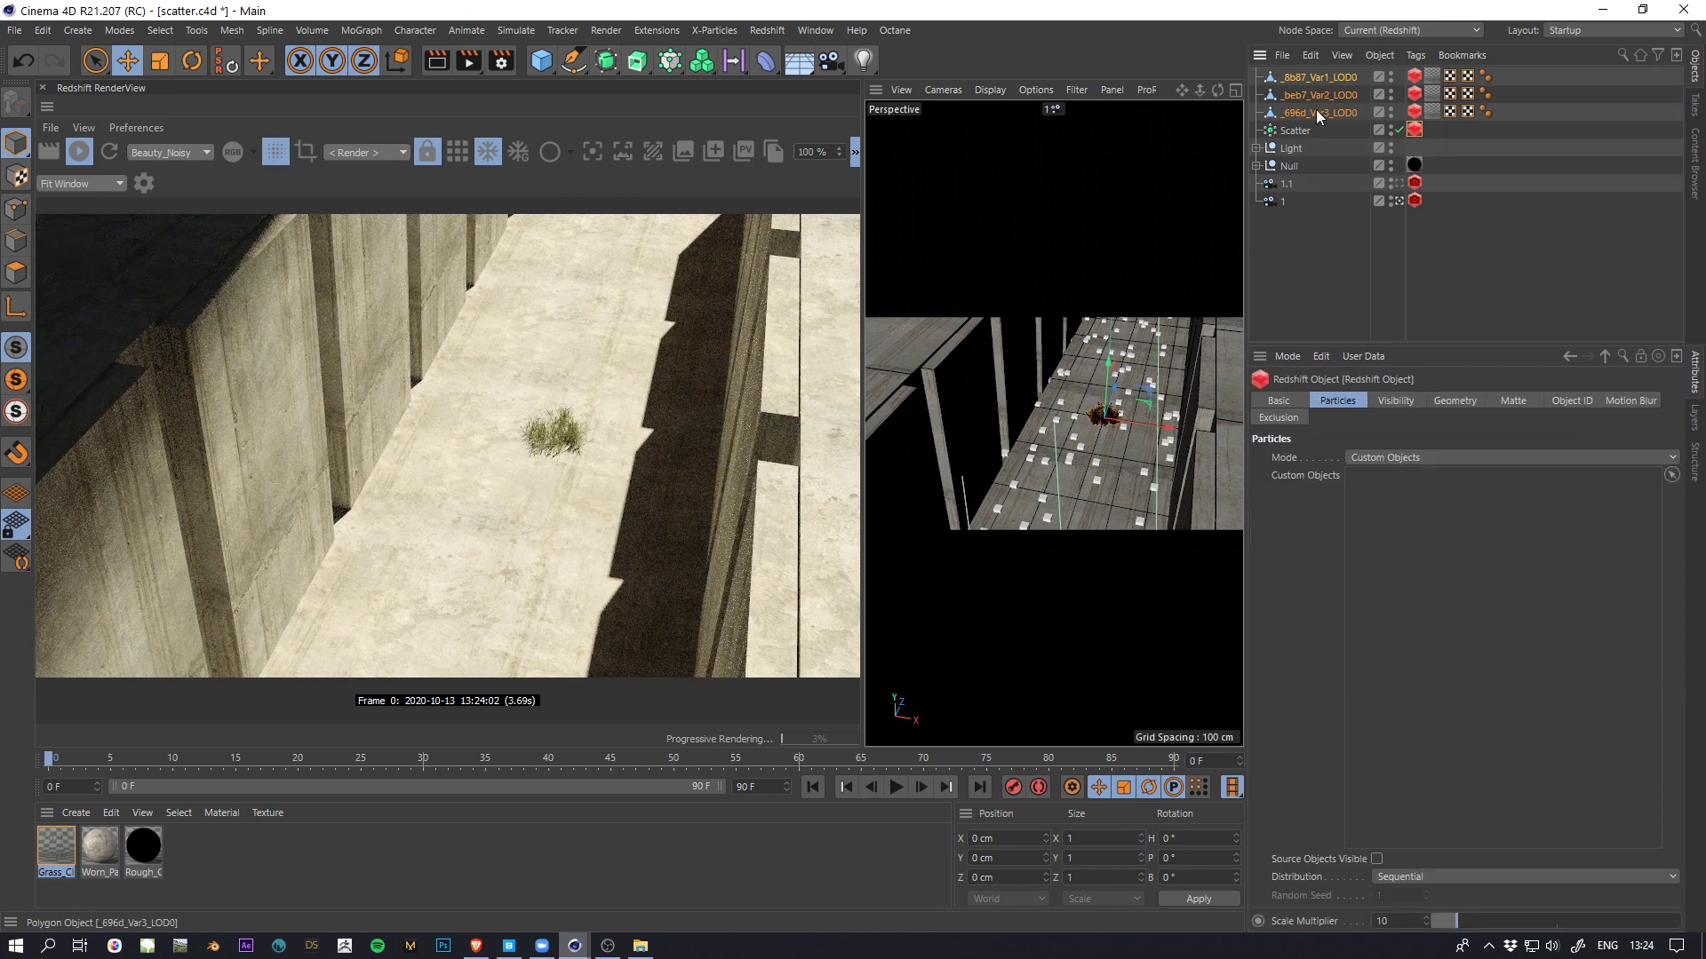
left_click_drag(1317, 96, 1392, 421)
left_click_drag(1401, 499, 1403, 501)
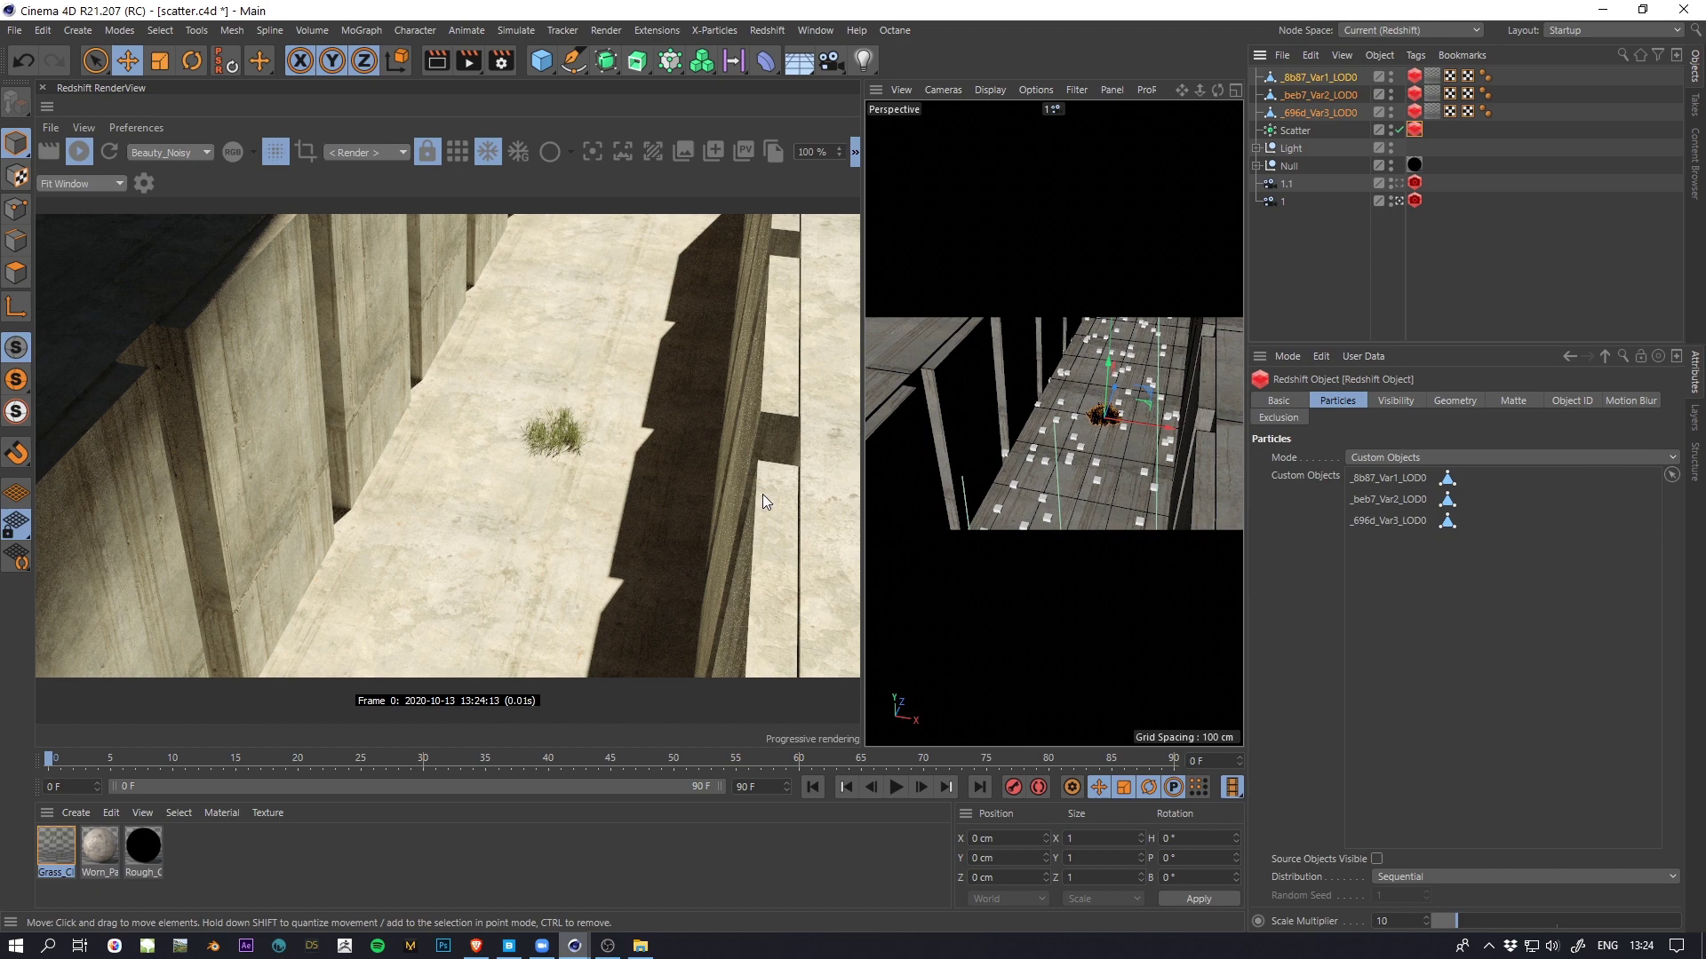
double_click(1390, 921)
type("1.")
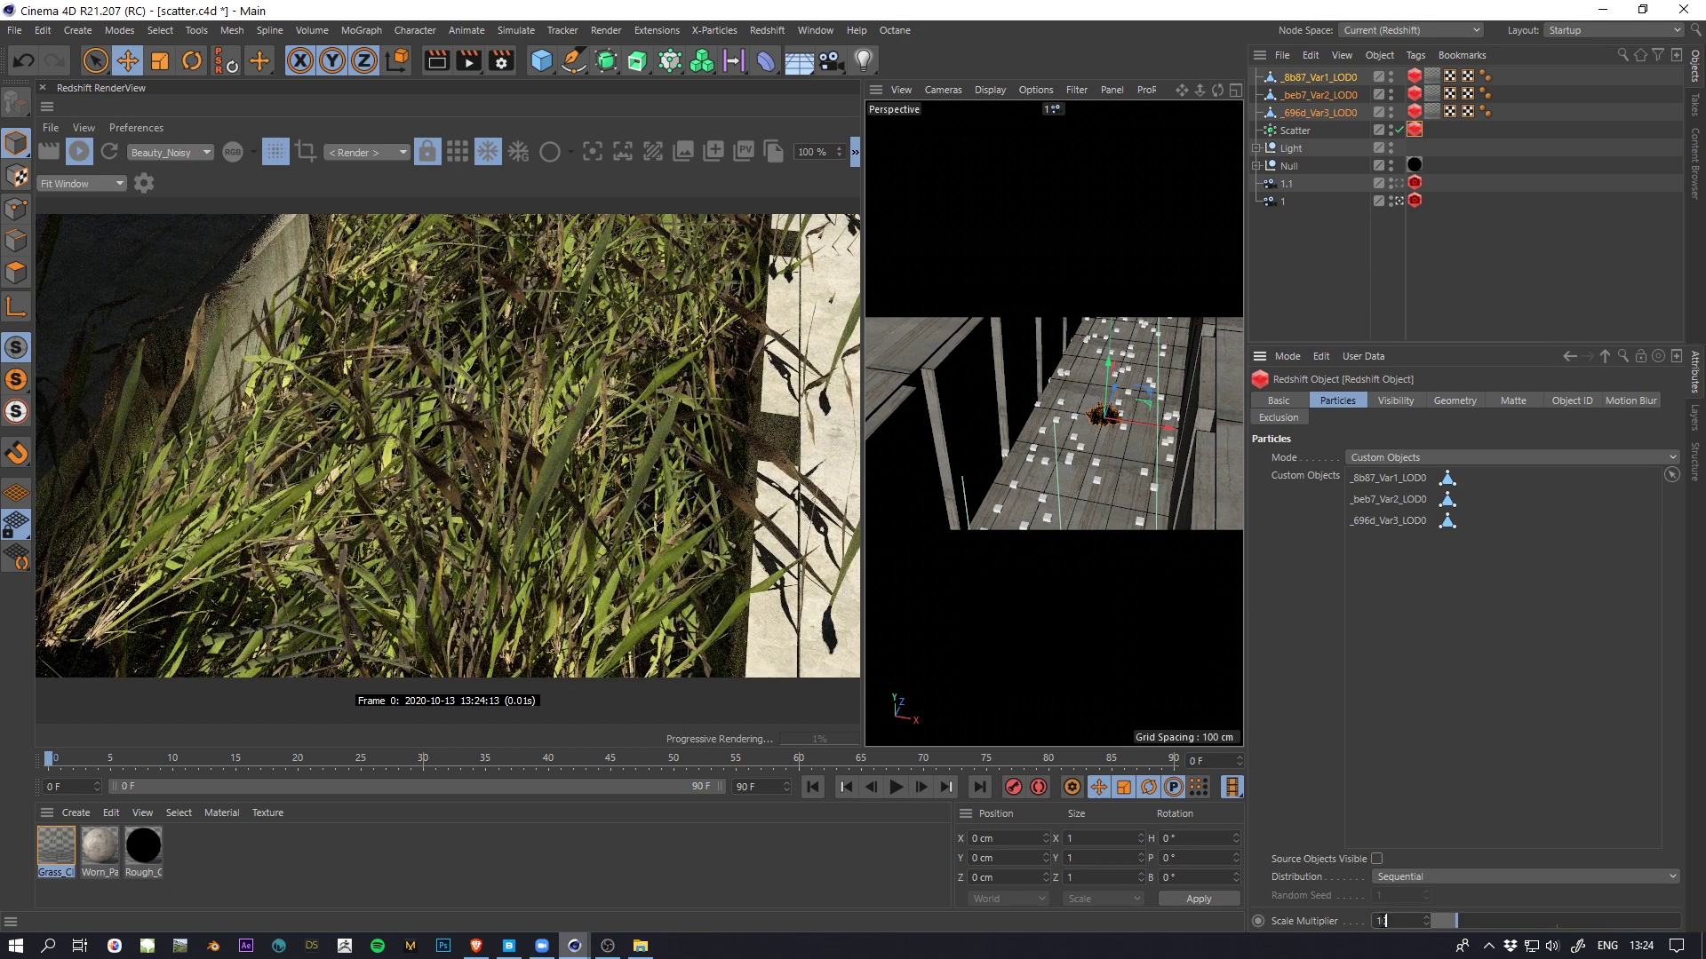
type("1")
key("Return")
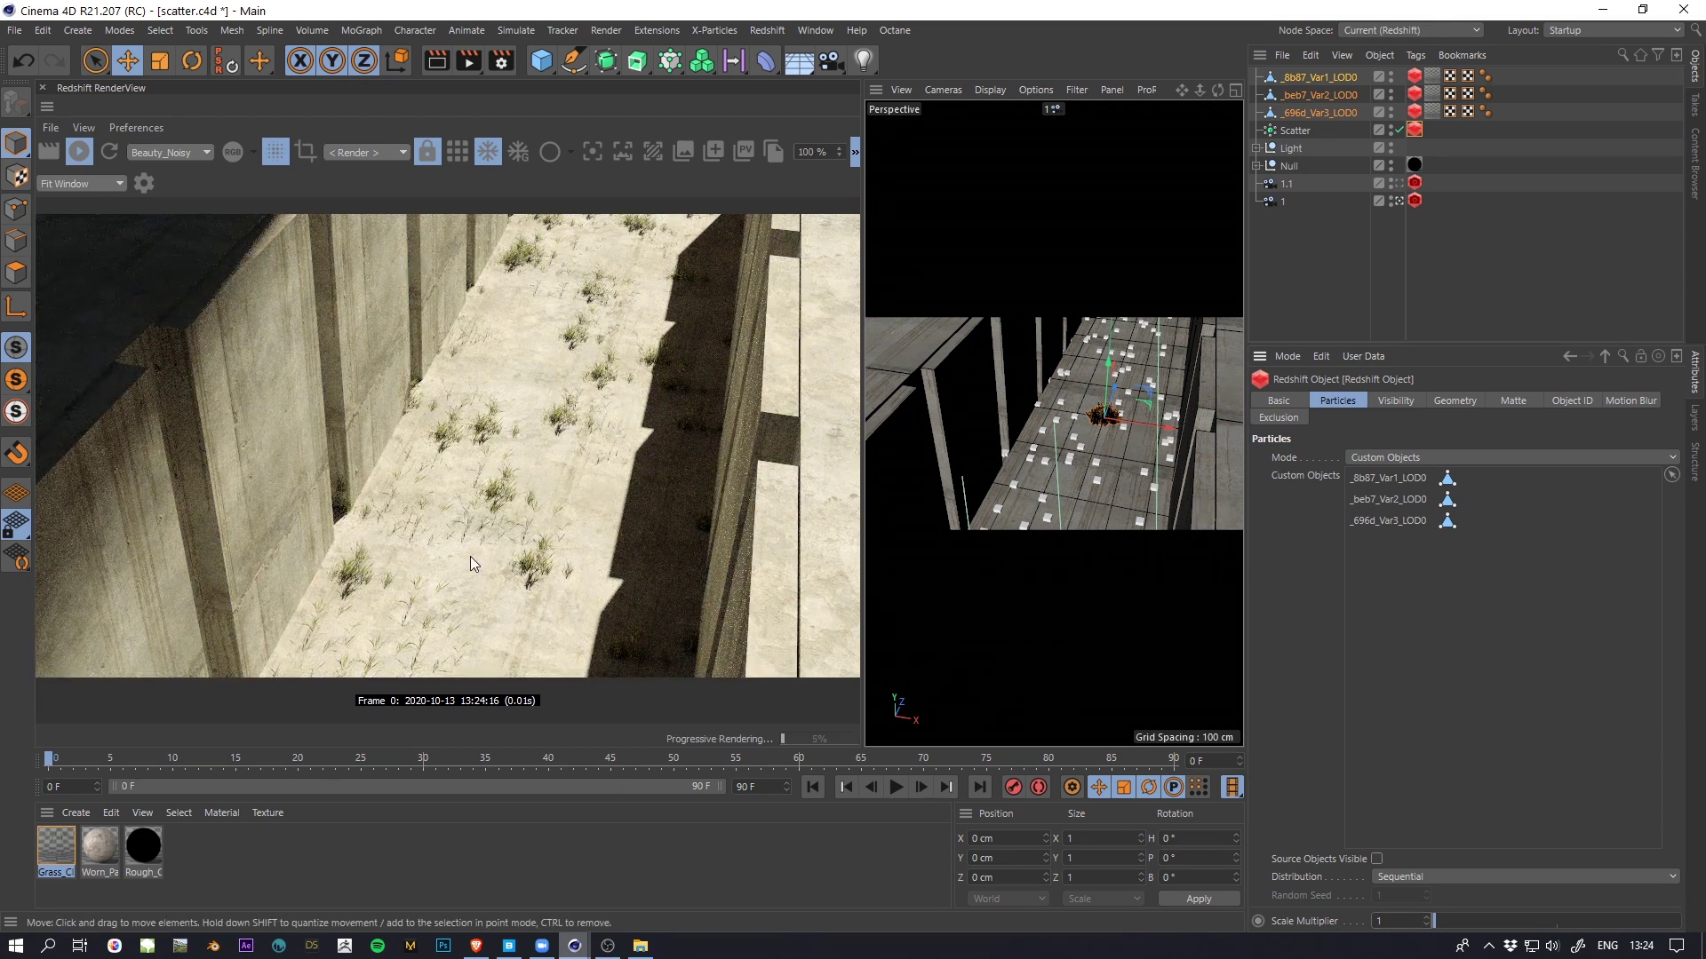
left_click(1322, 271)
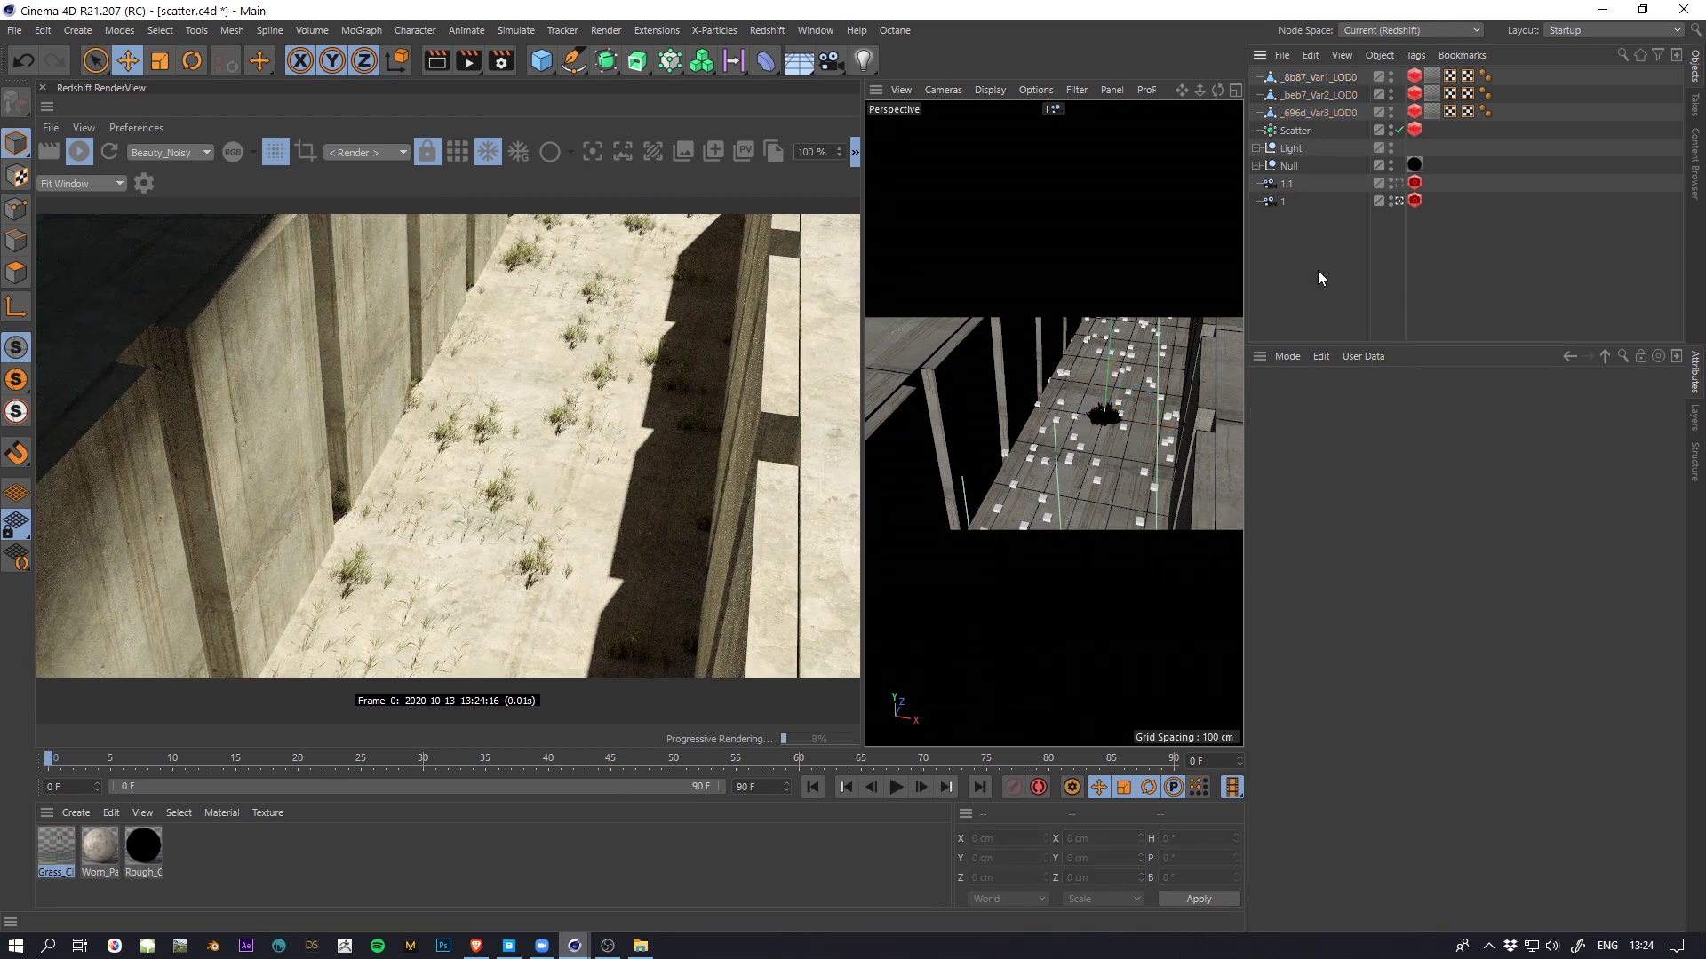
Step: Raise Scatter's Count to 2000, uncheck Align Clone, then lower Count to 1500
left_click(1294, 131)
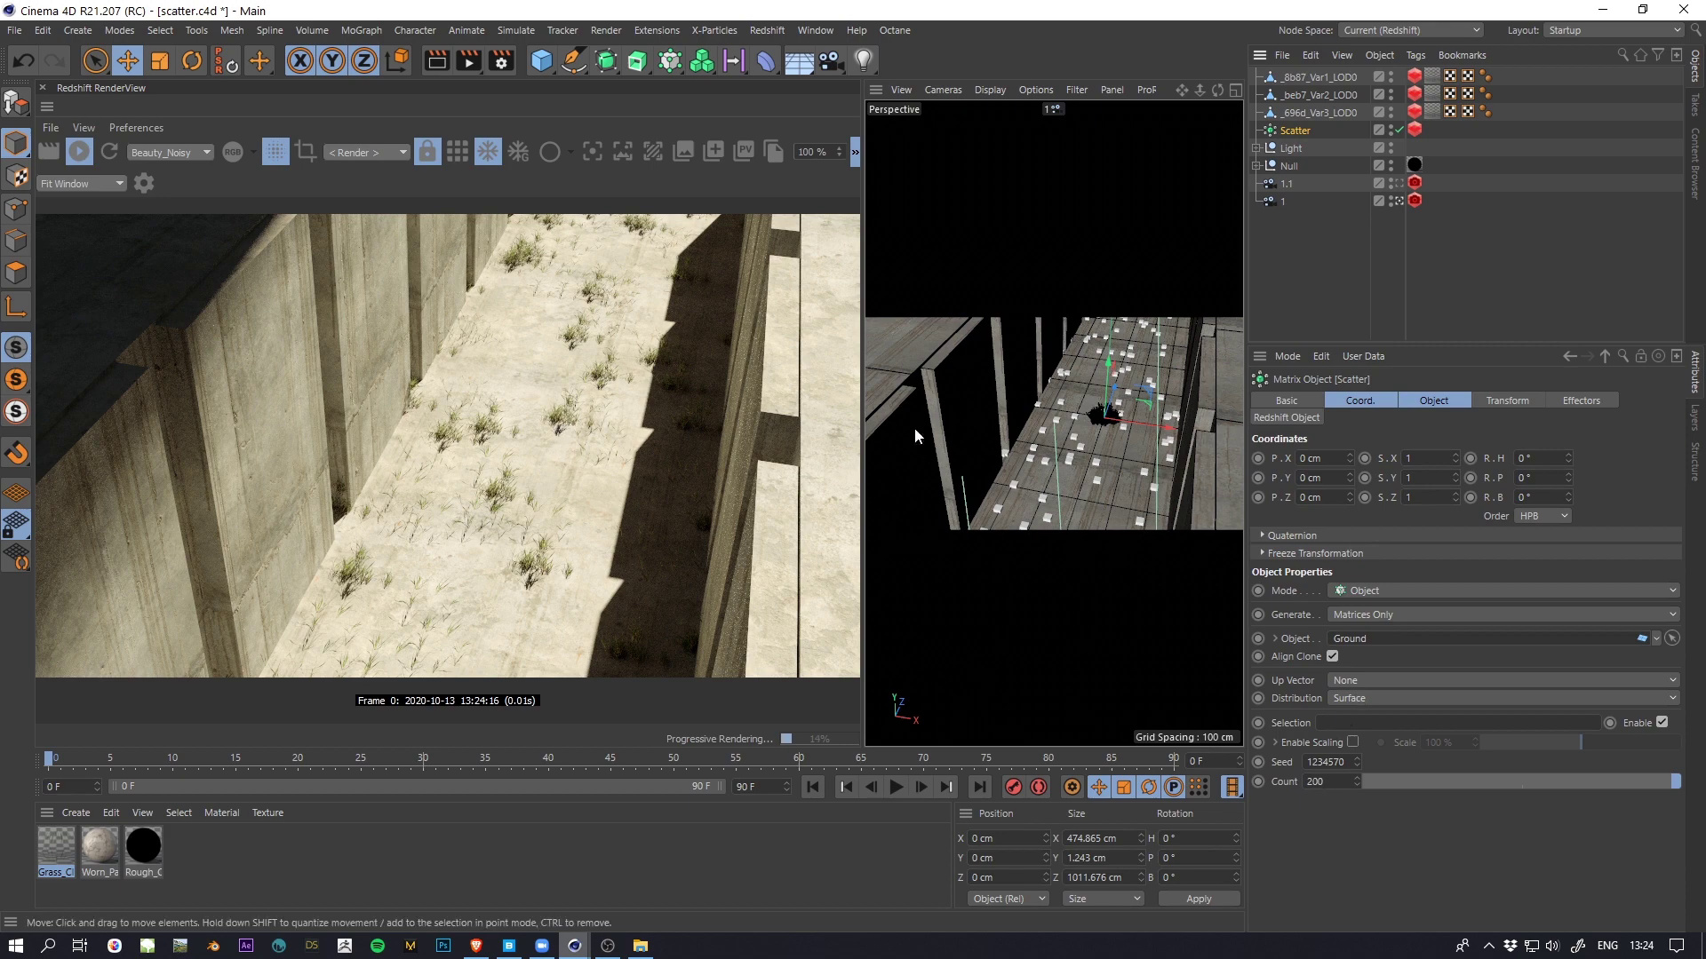
left_click(1332, 783)
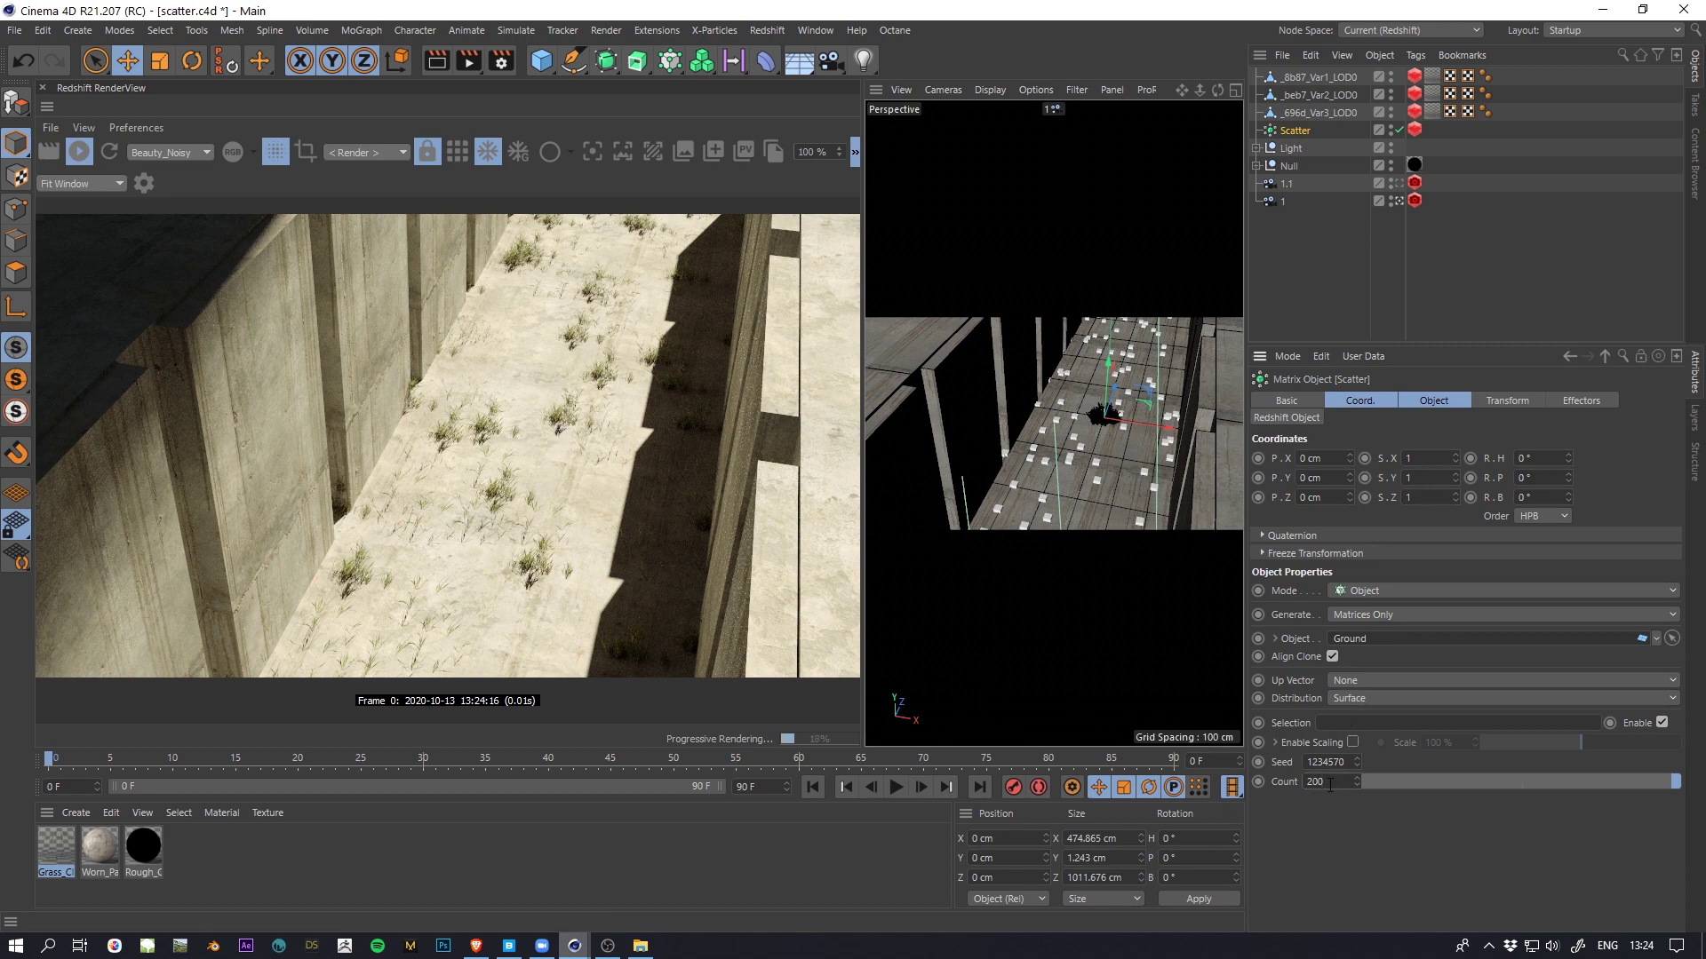
type("0")
key("Return")
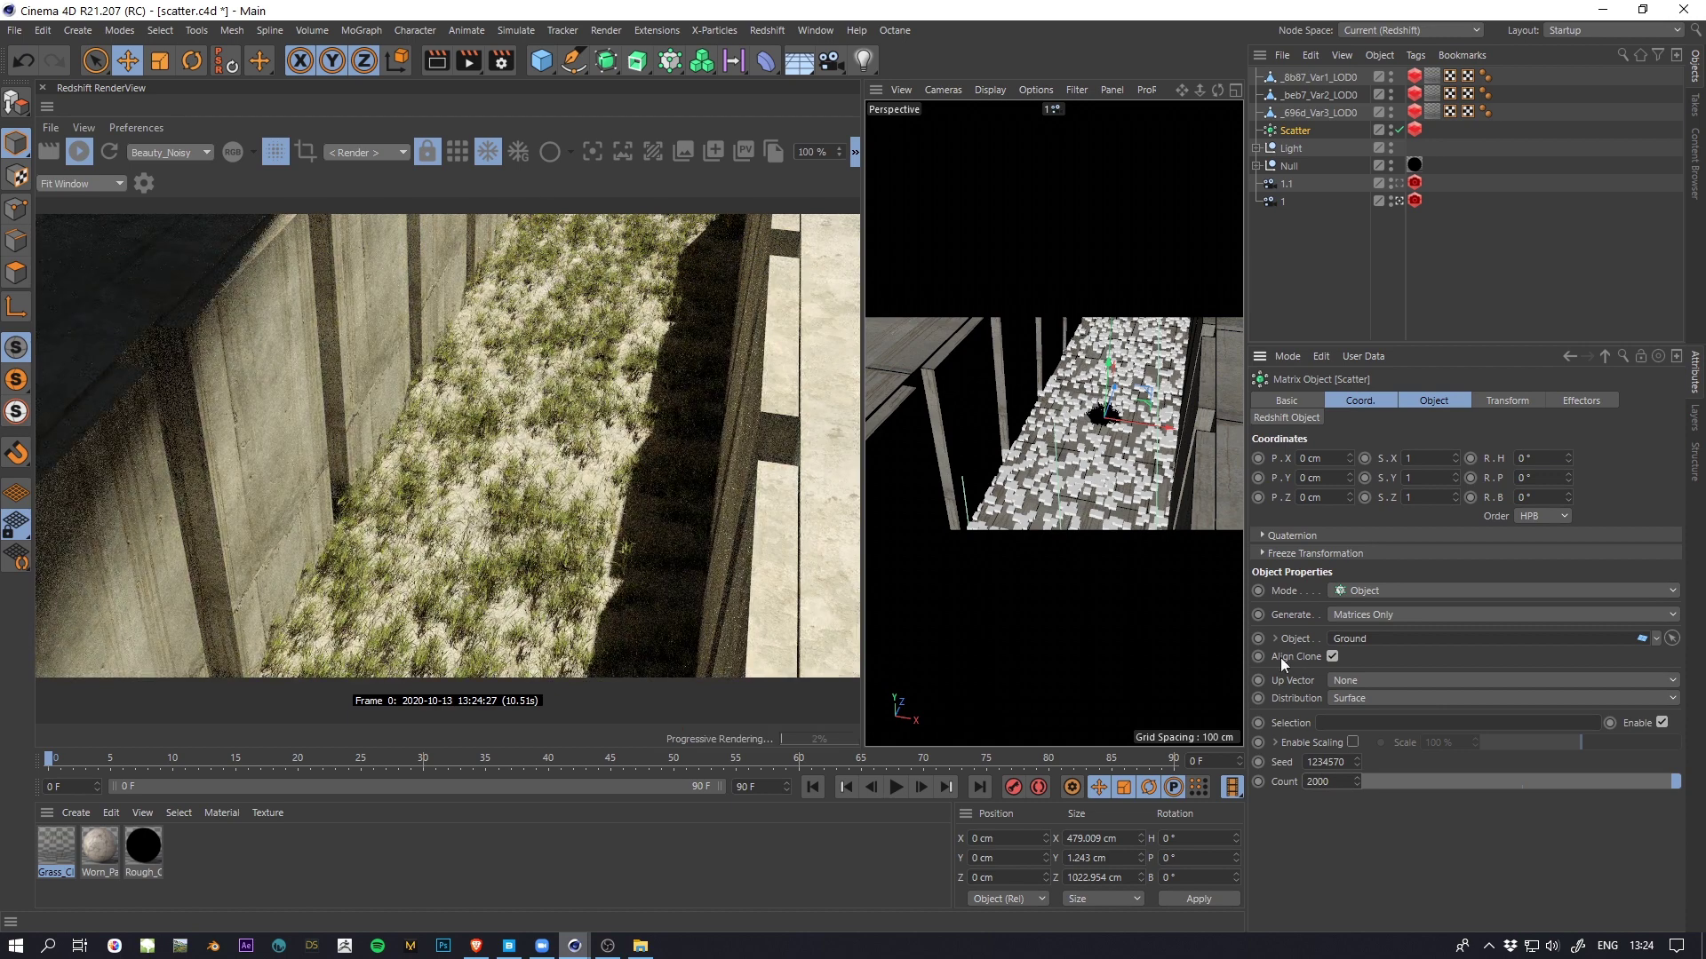
left_click(1331, 657)
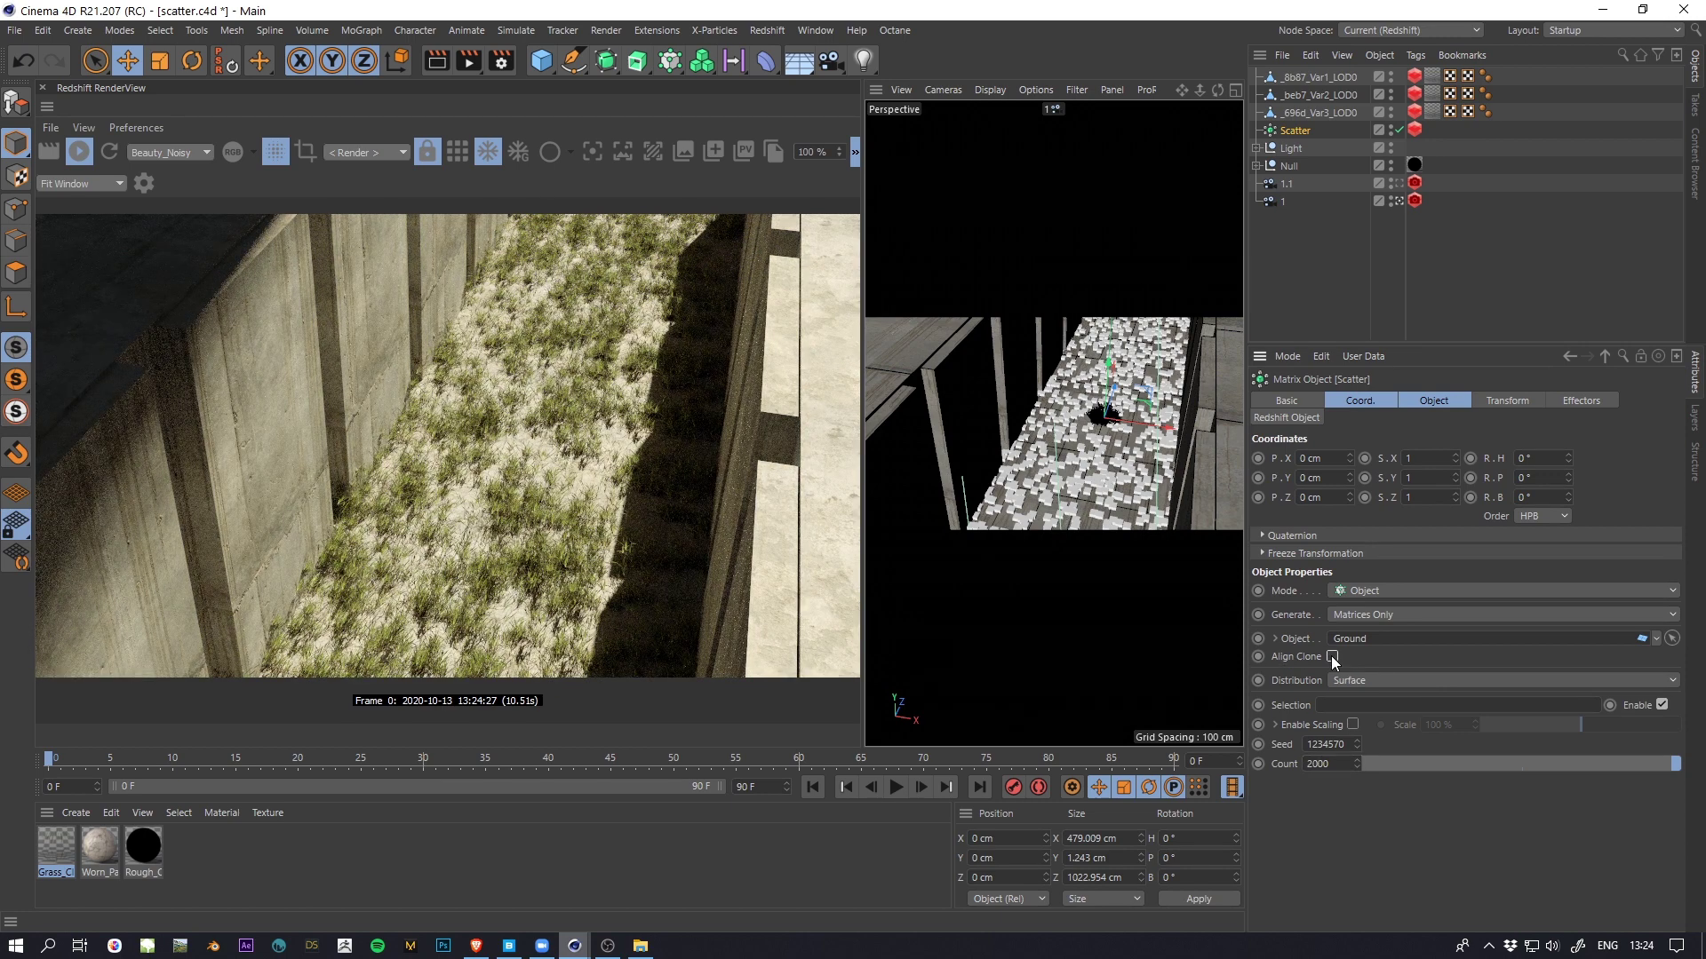
left_click_drag(1336, 766, 1286, 770)
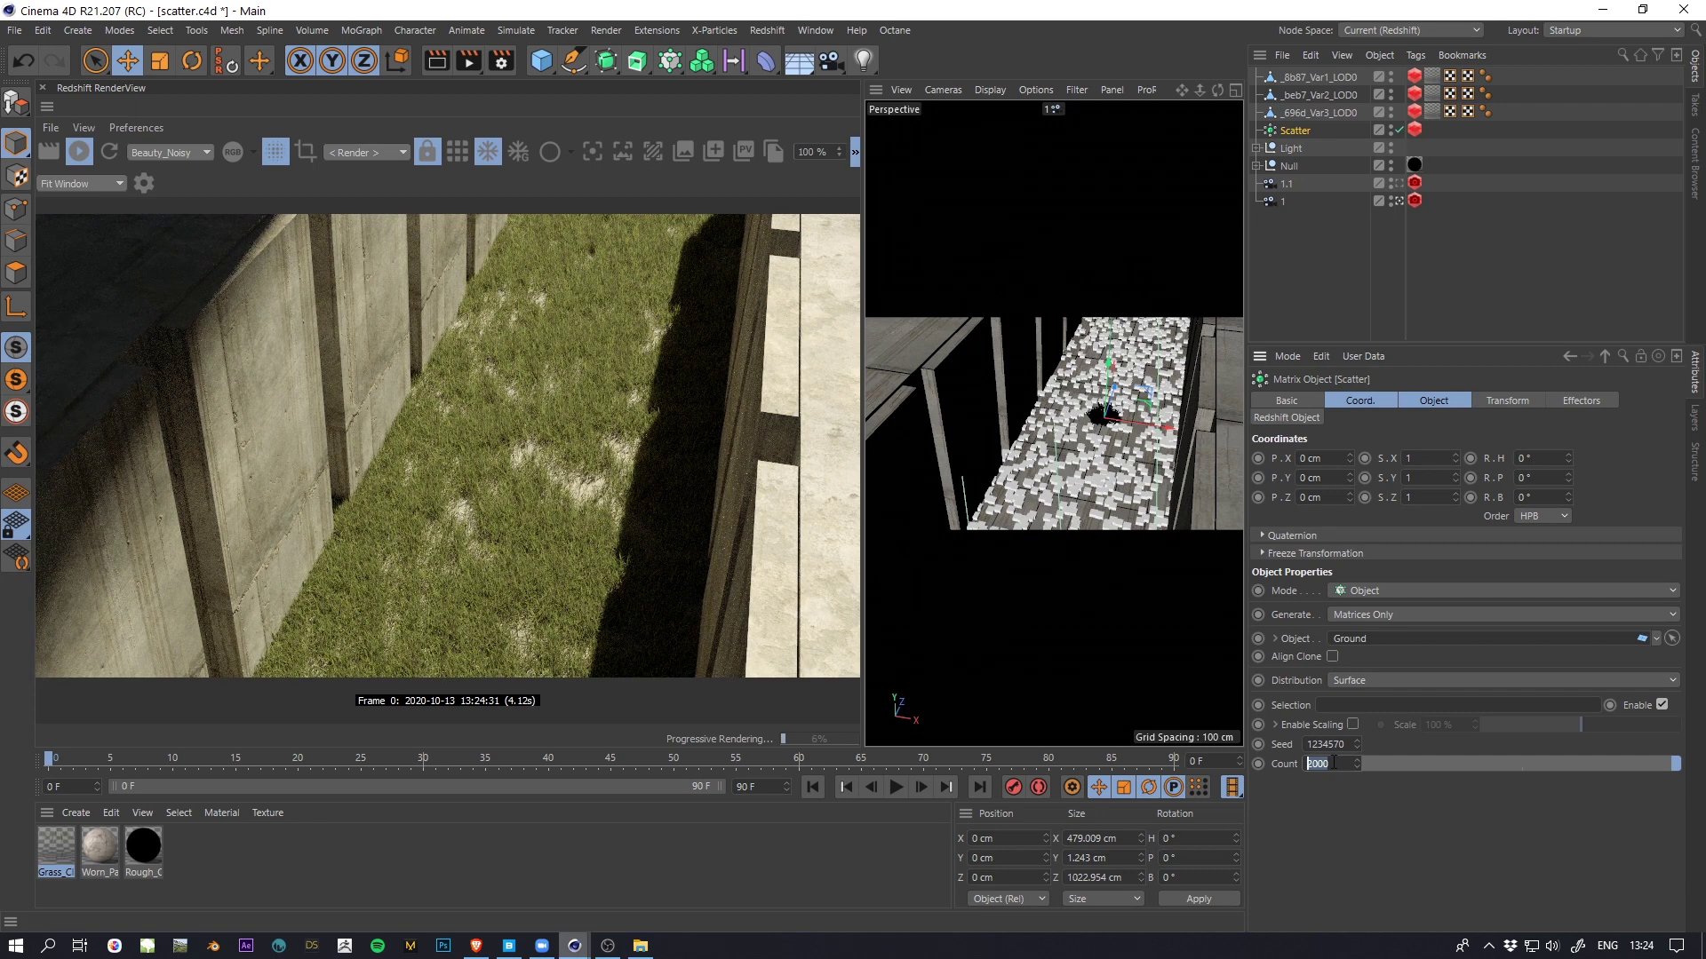
type("1500")
key("Return")
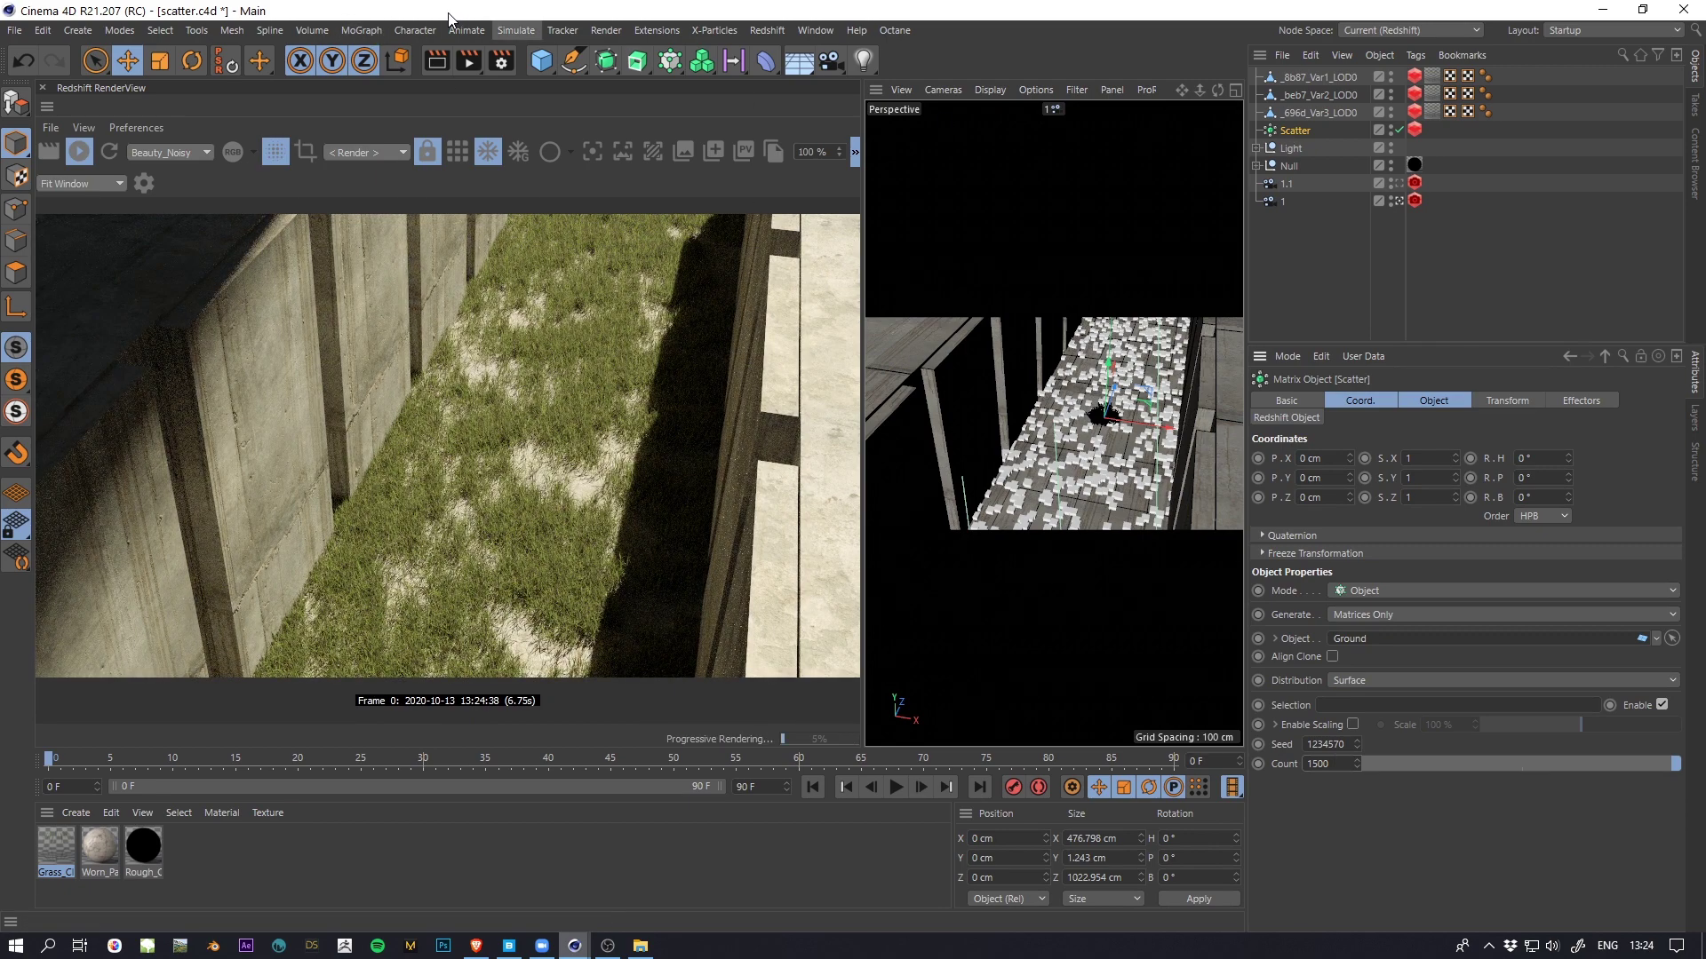
left_click(373, 27)
Step: Add a Random effector applied to the Scatter matrix
mouse_move(377, 58)
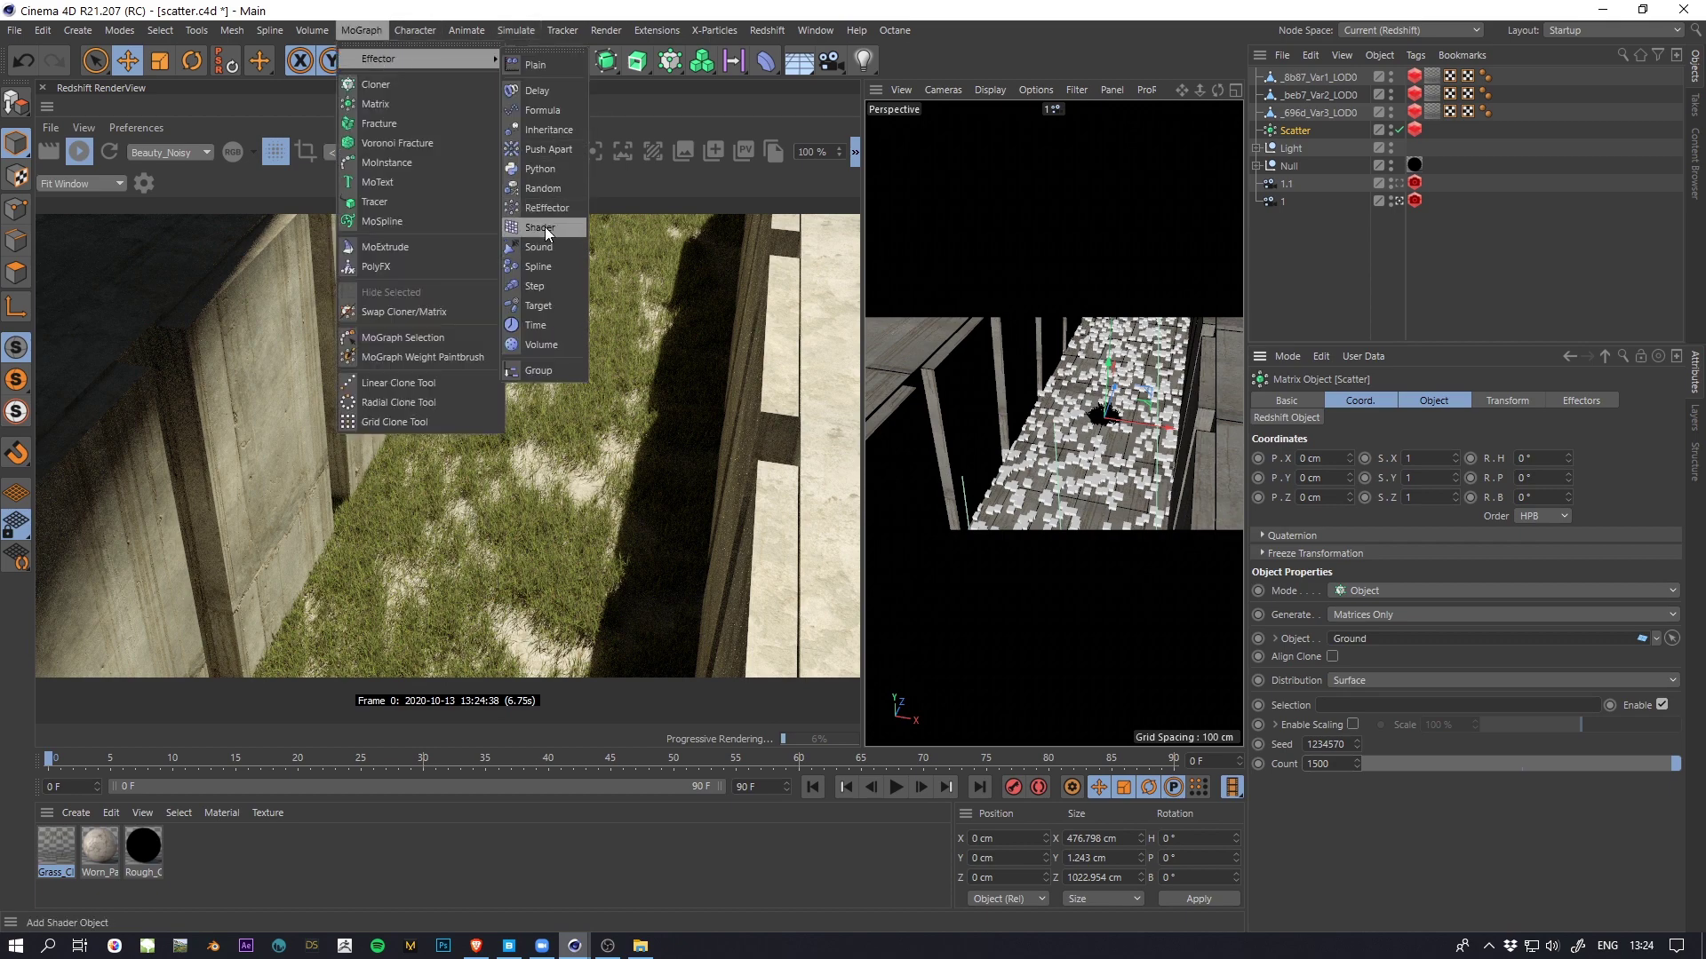
left_click(547, 189)
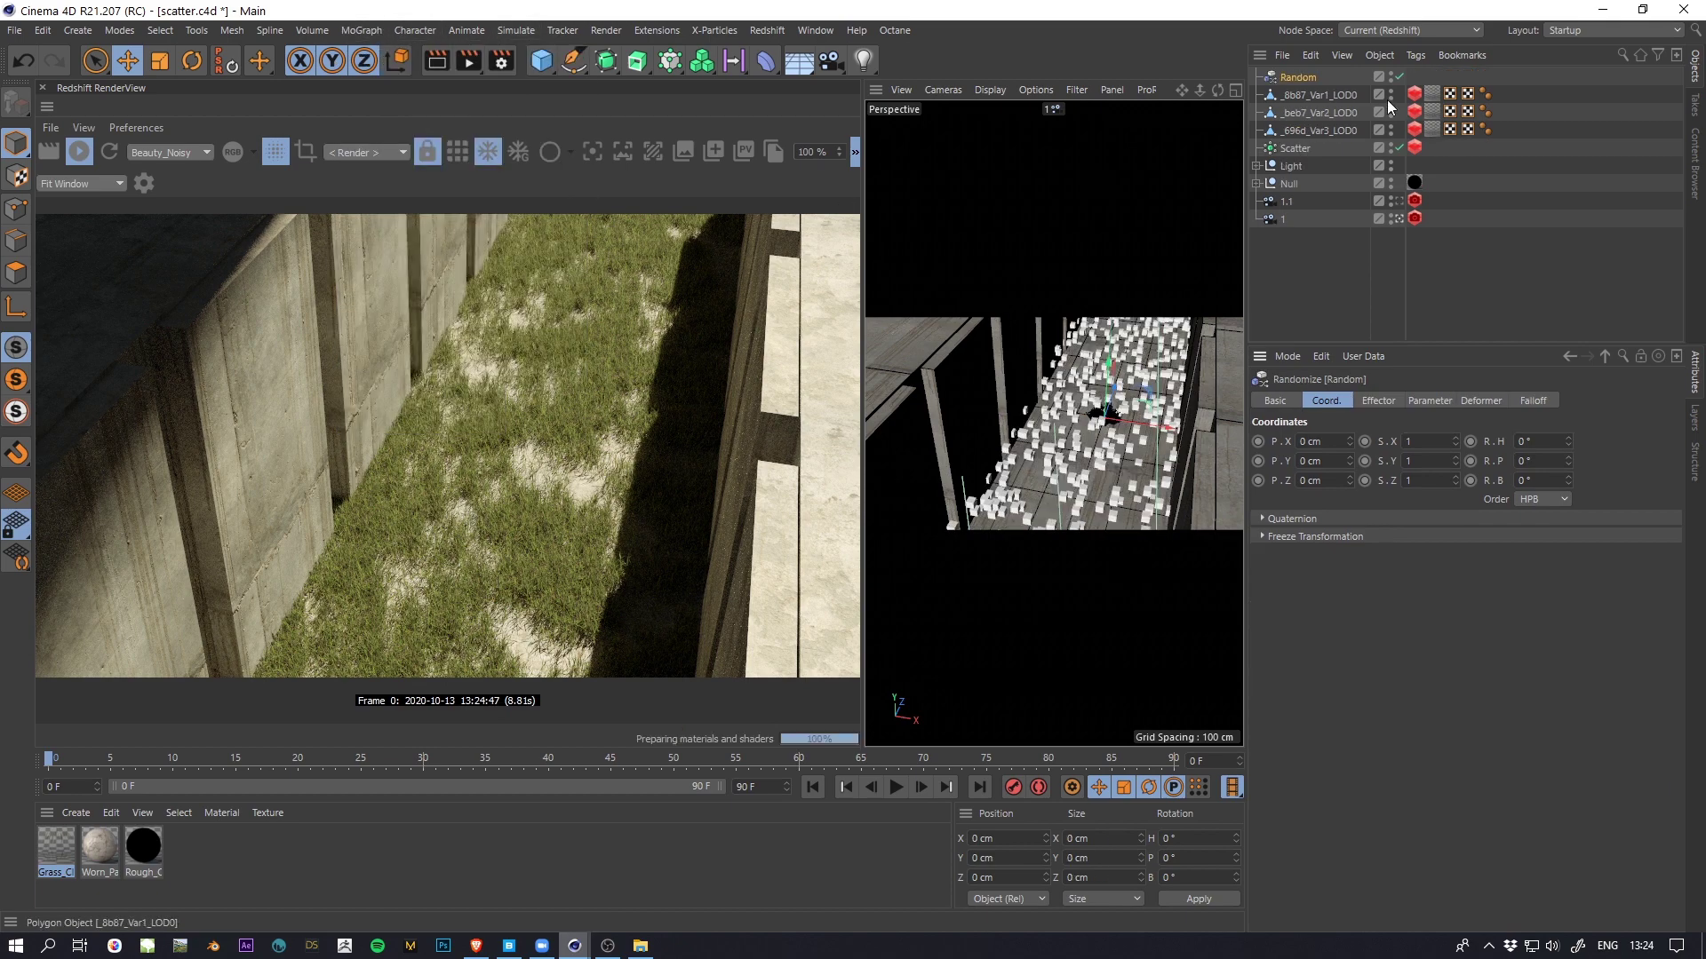
left_click(1297, 147)
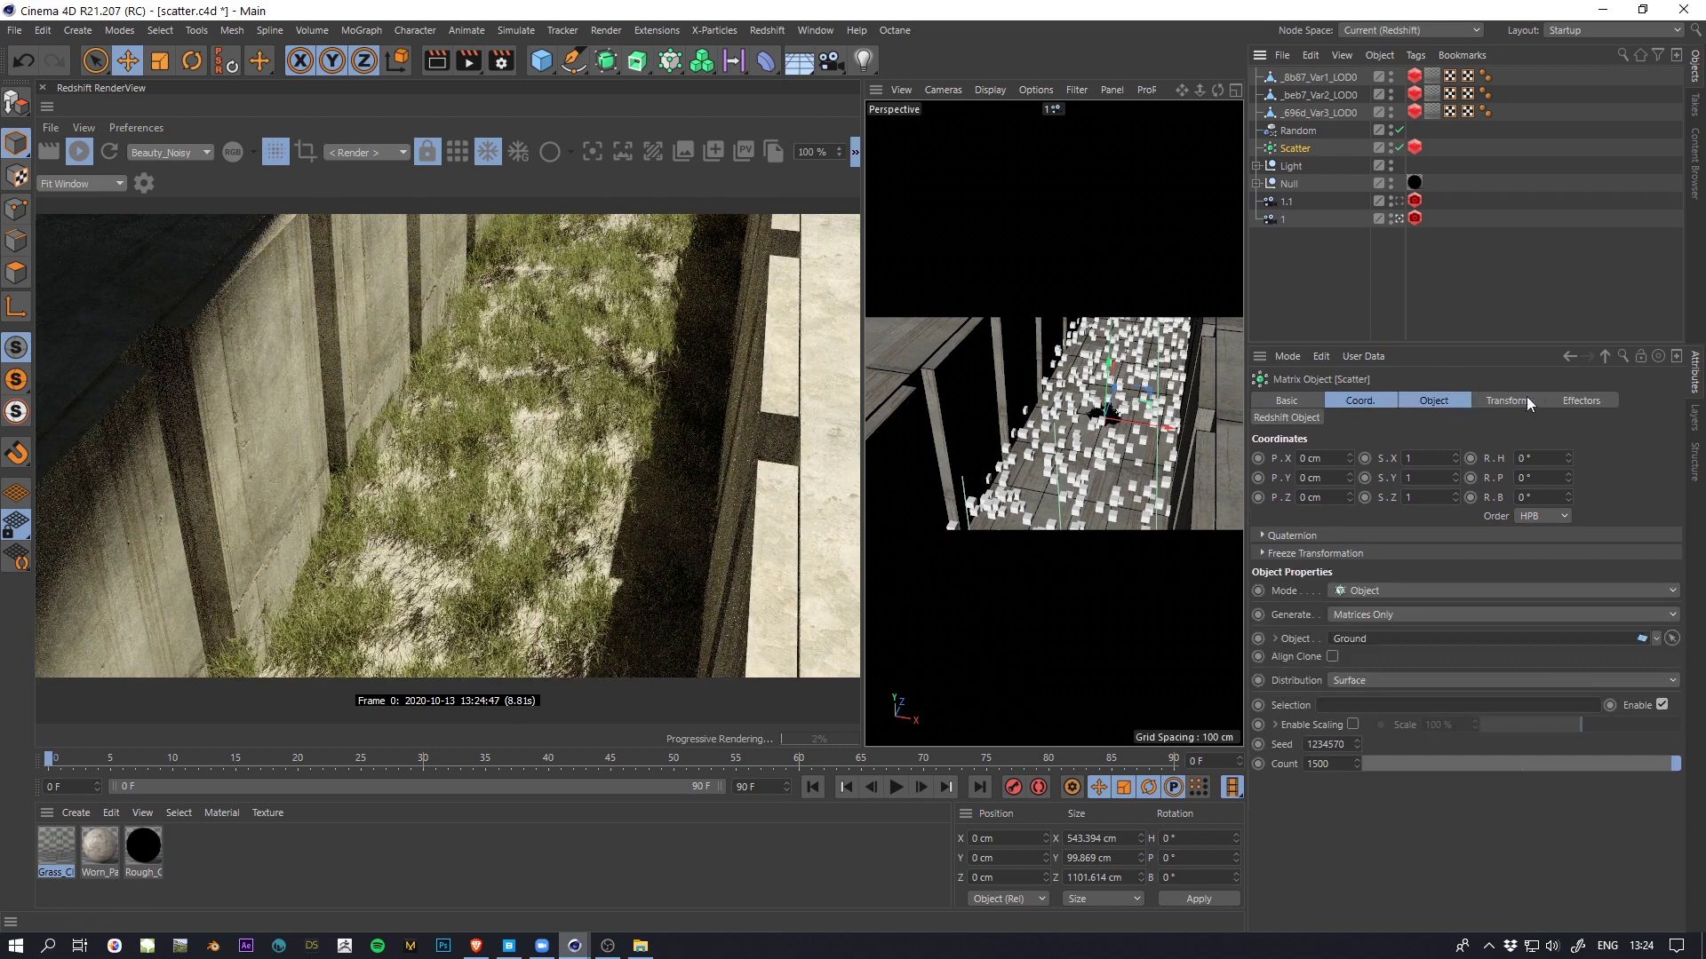
left_click(1564, 400)
left_click(1298, 129)
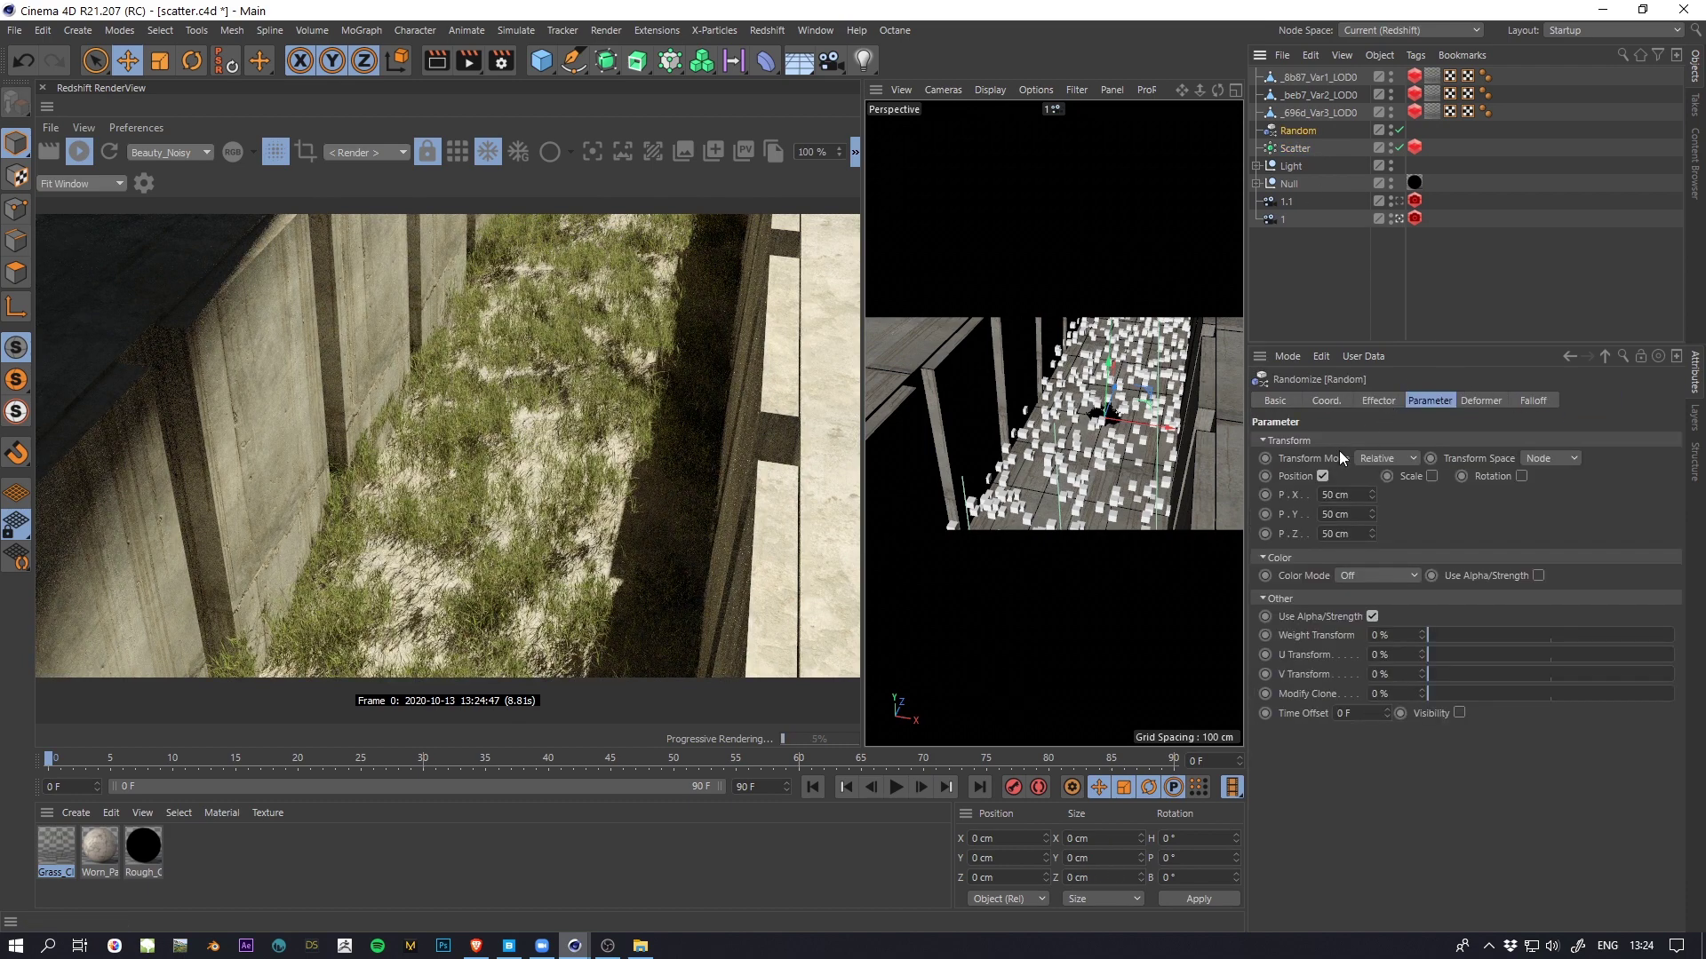
Step: Switch Random from position to uniform scale randomization with Scale 0.2
left_click(1323, 477)
left_click(1401, 477)
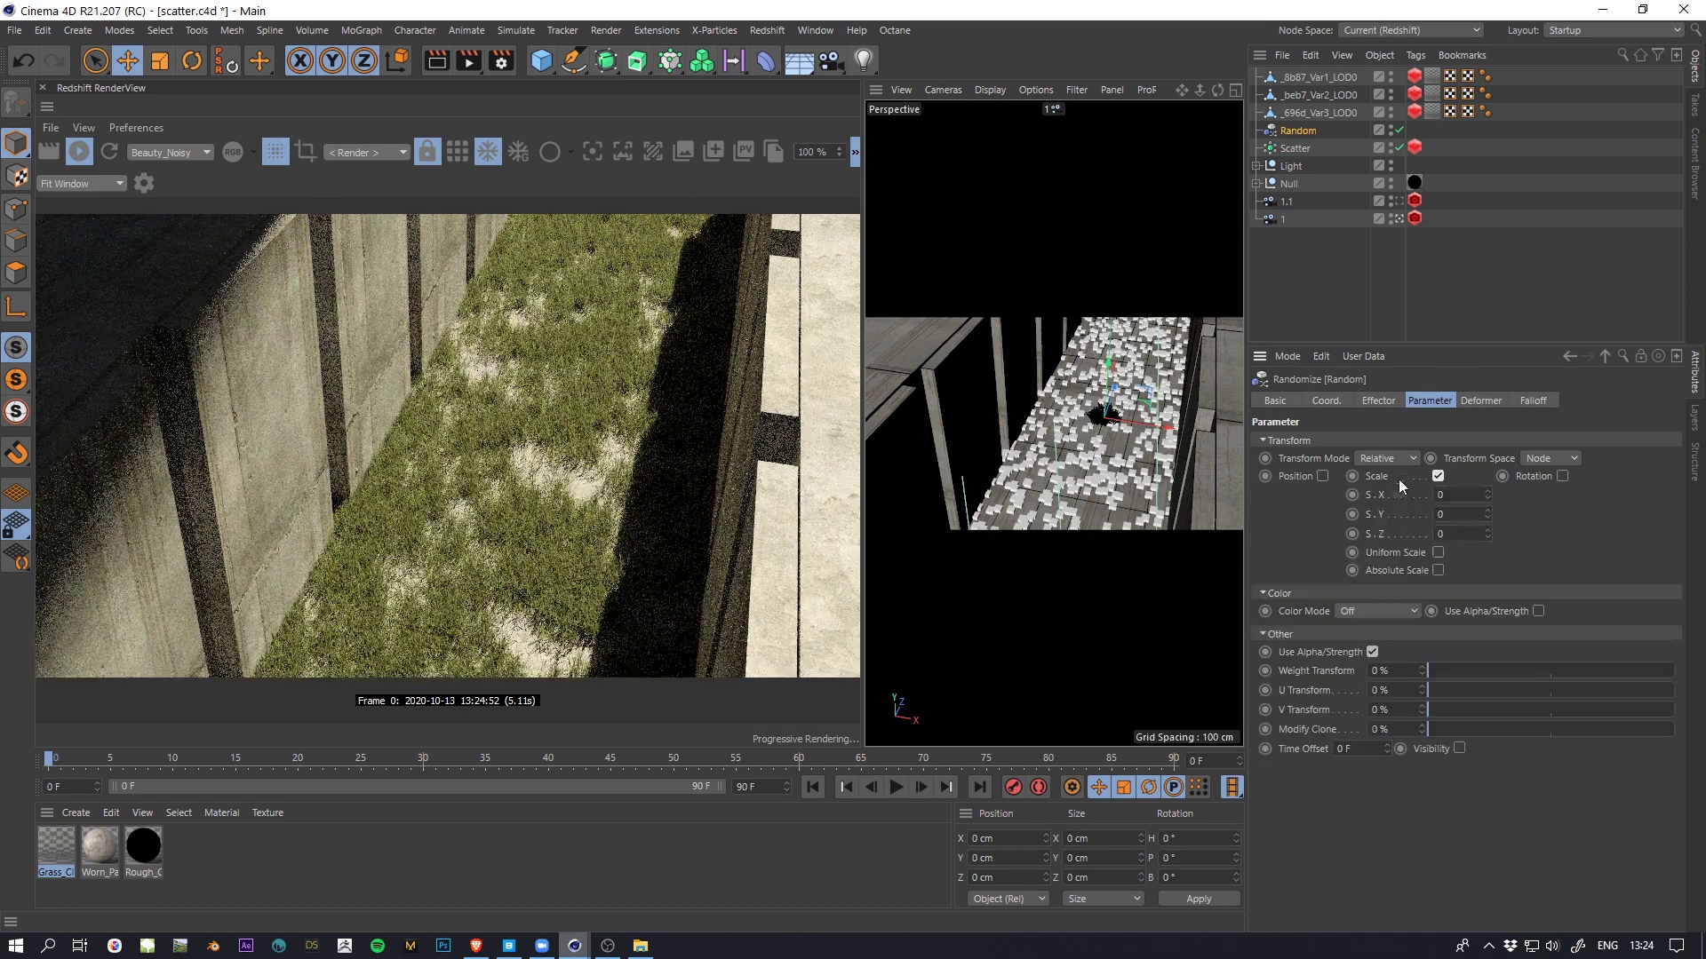
left_click(1437, 553)
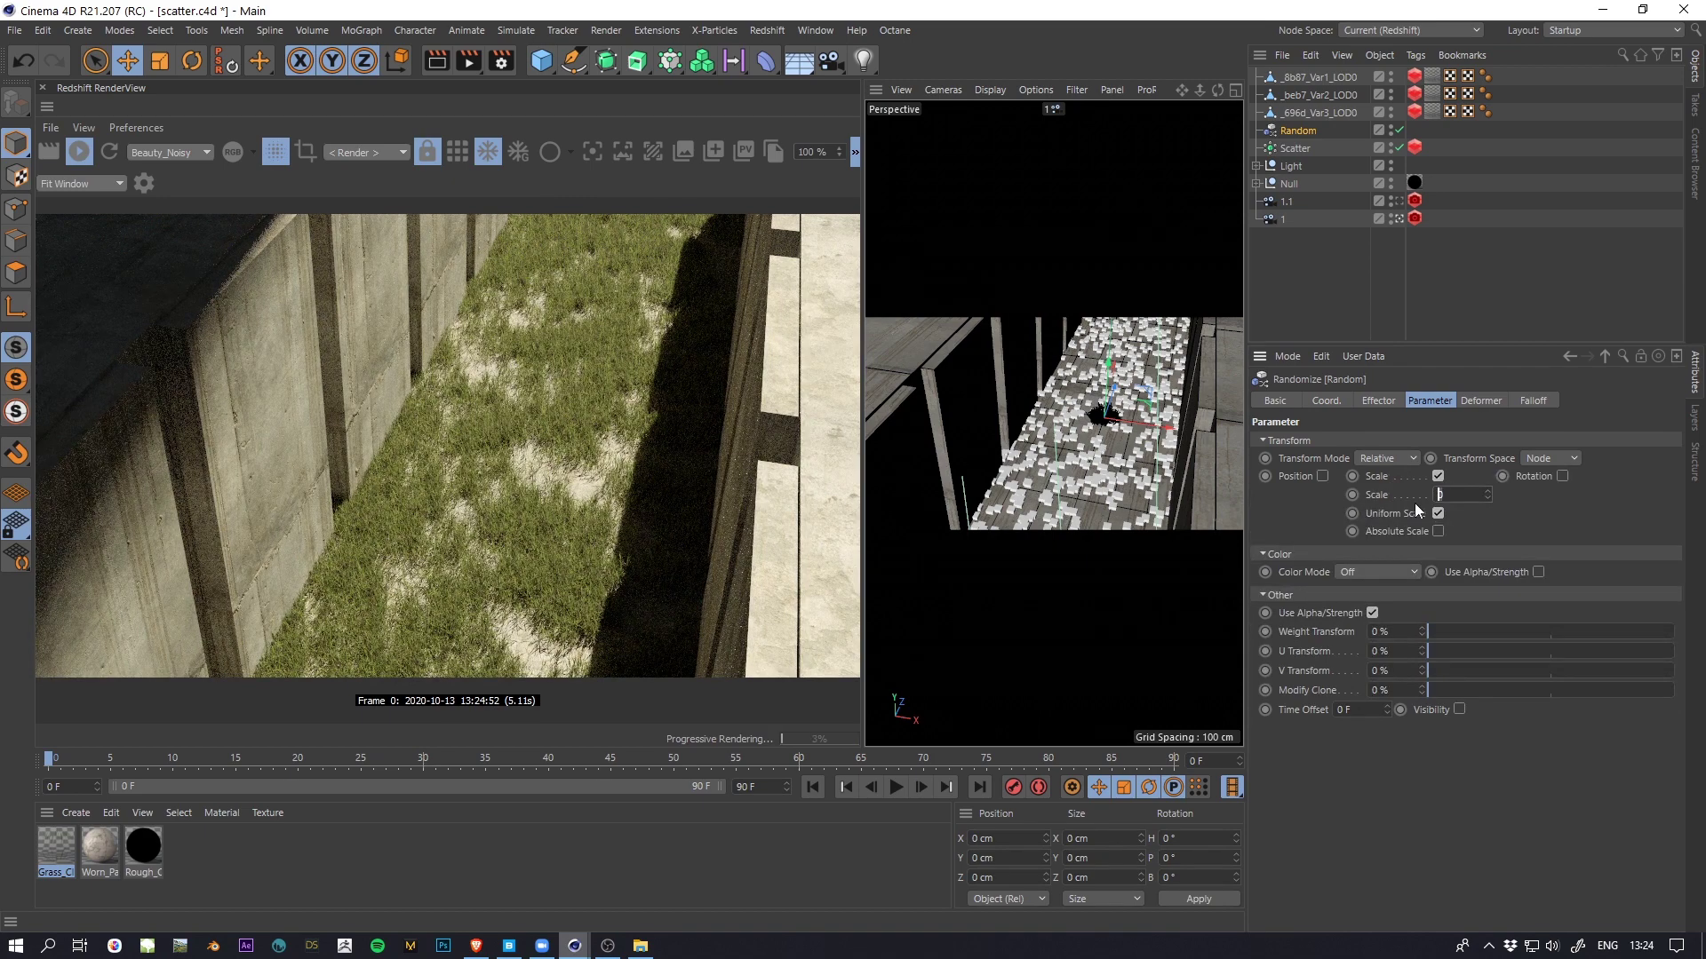
type("0.8")
key("Return")
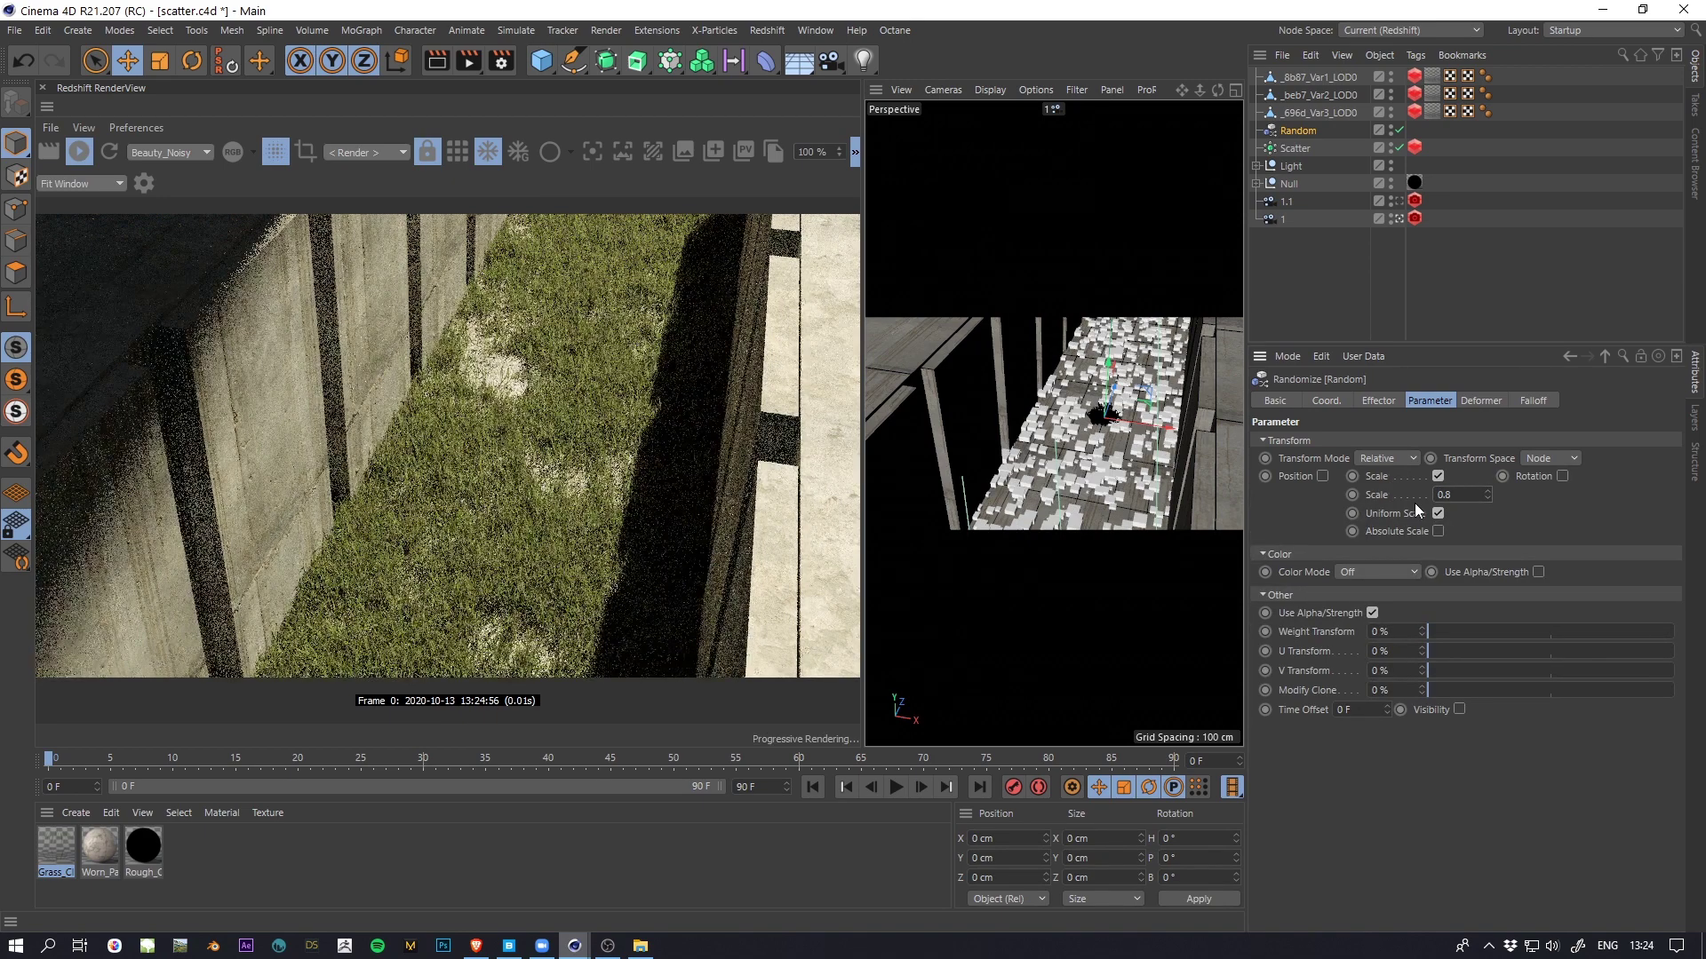
type("0")
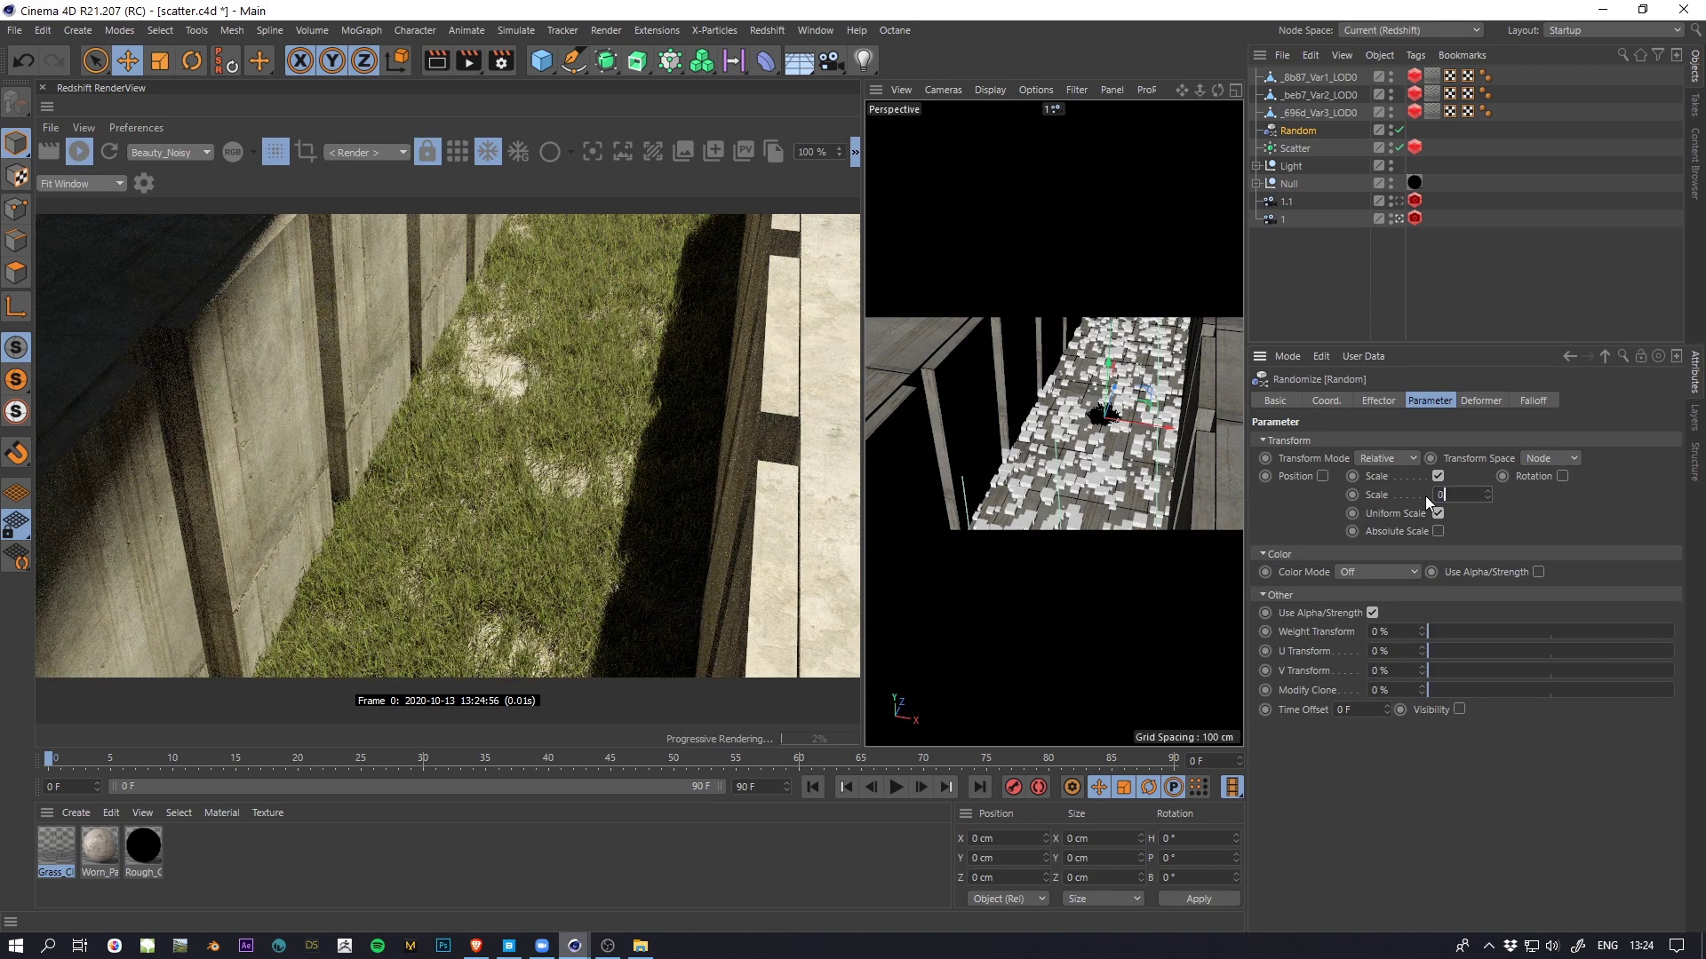
type(".2")
key("Return")
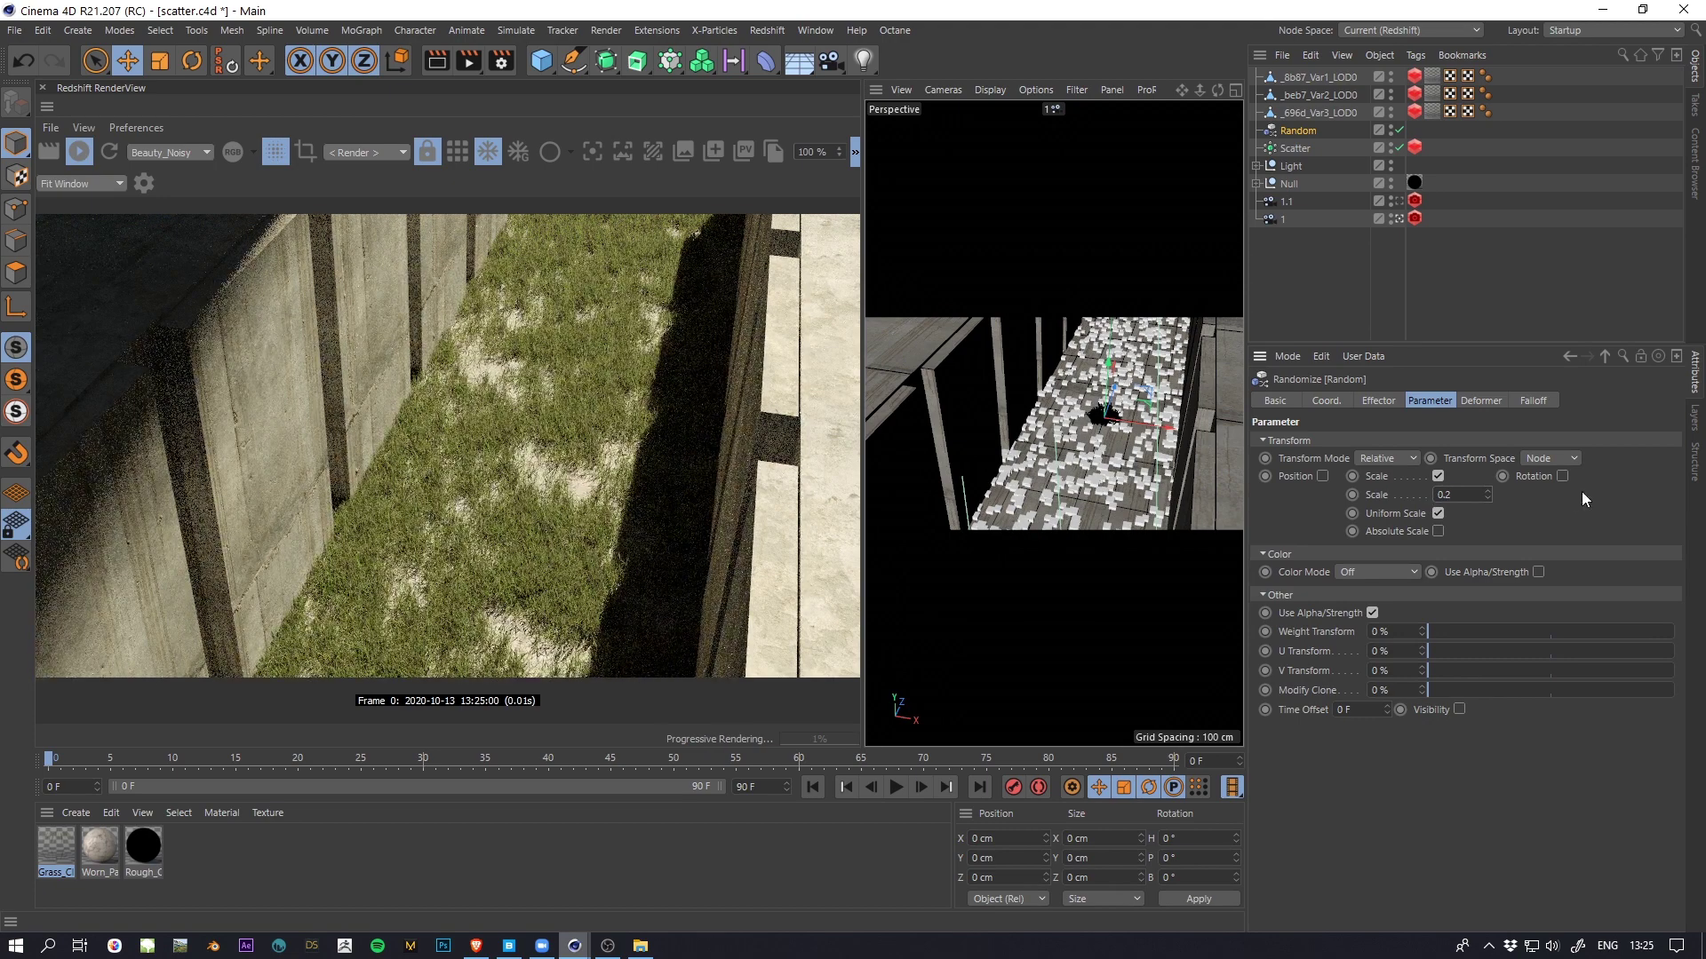
Step: Enable Random rotation with R.H 360° and turn scale randomization off
left_click(1563, 476)
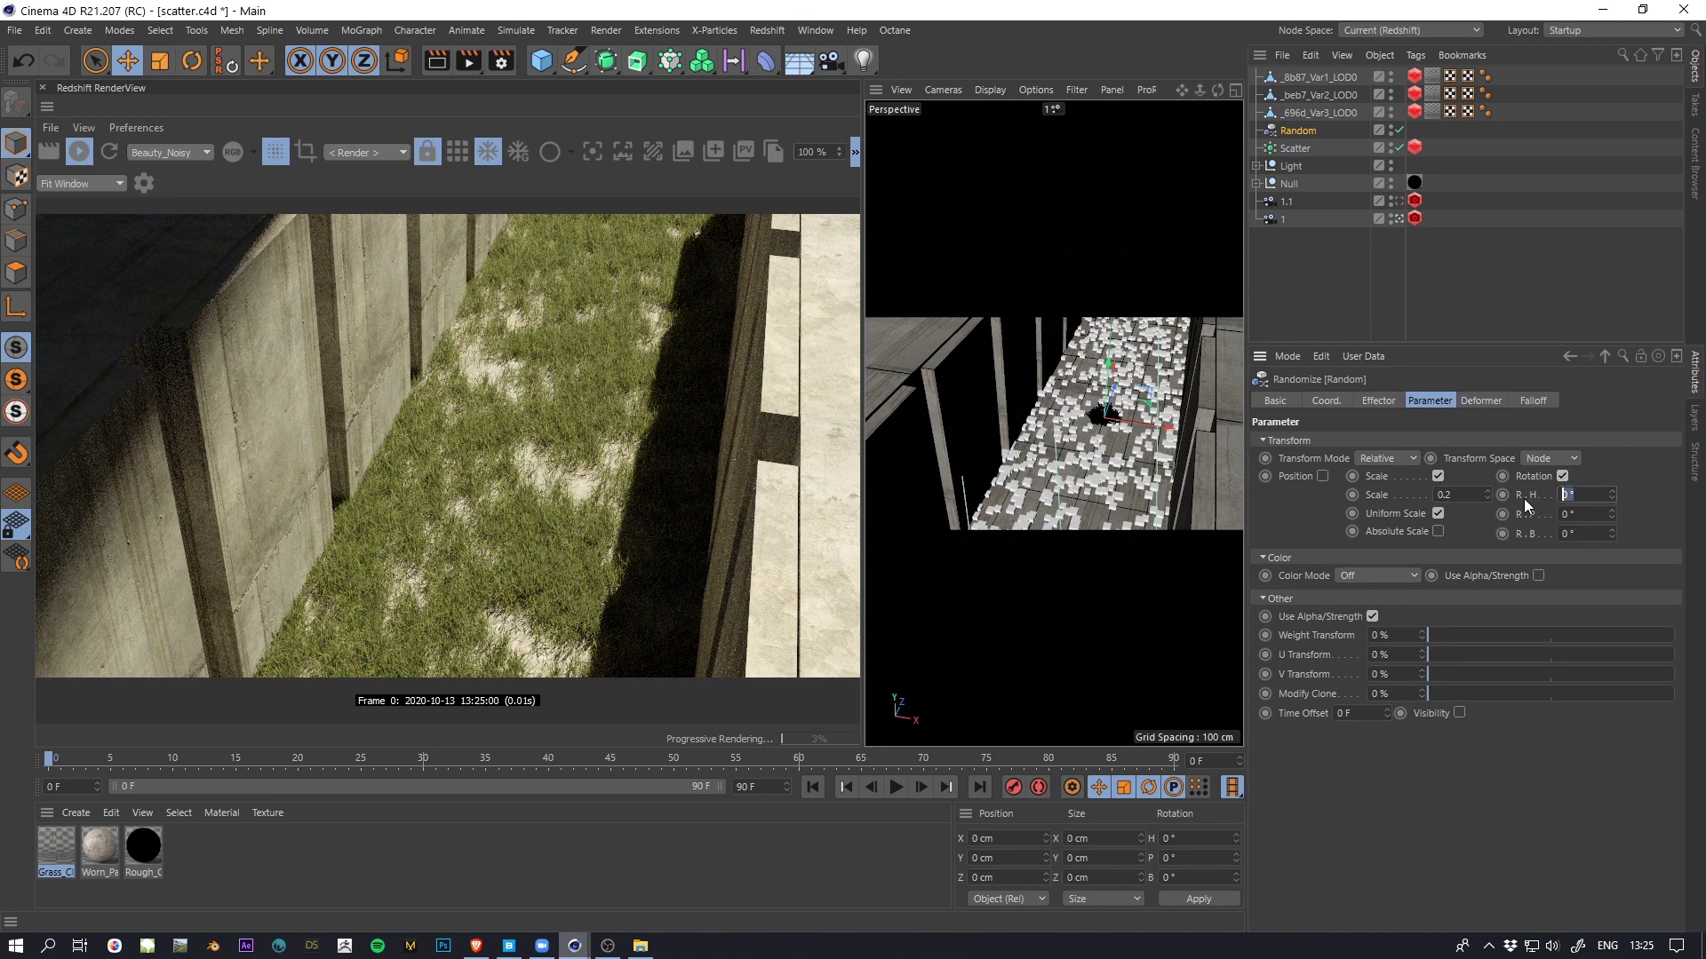
type("360")
key("Return")
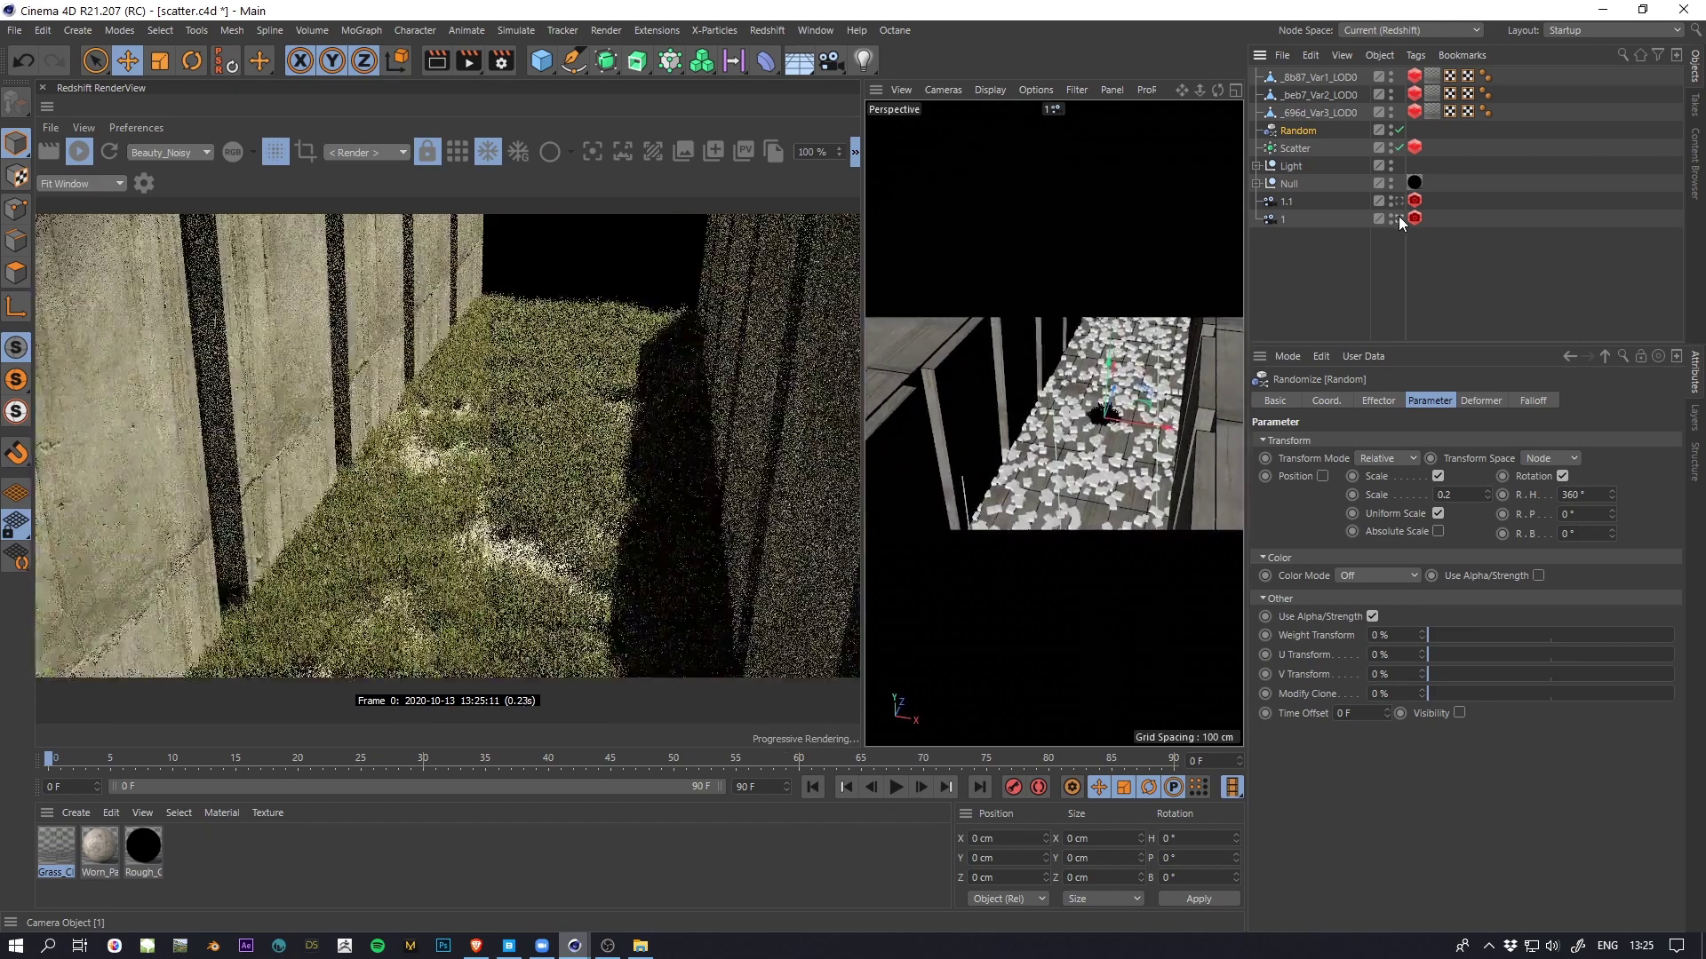
left_click(1517, 251)
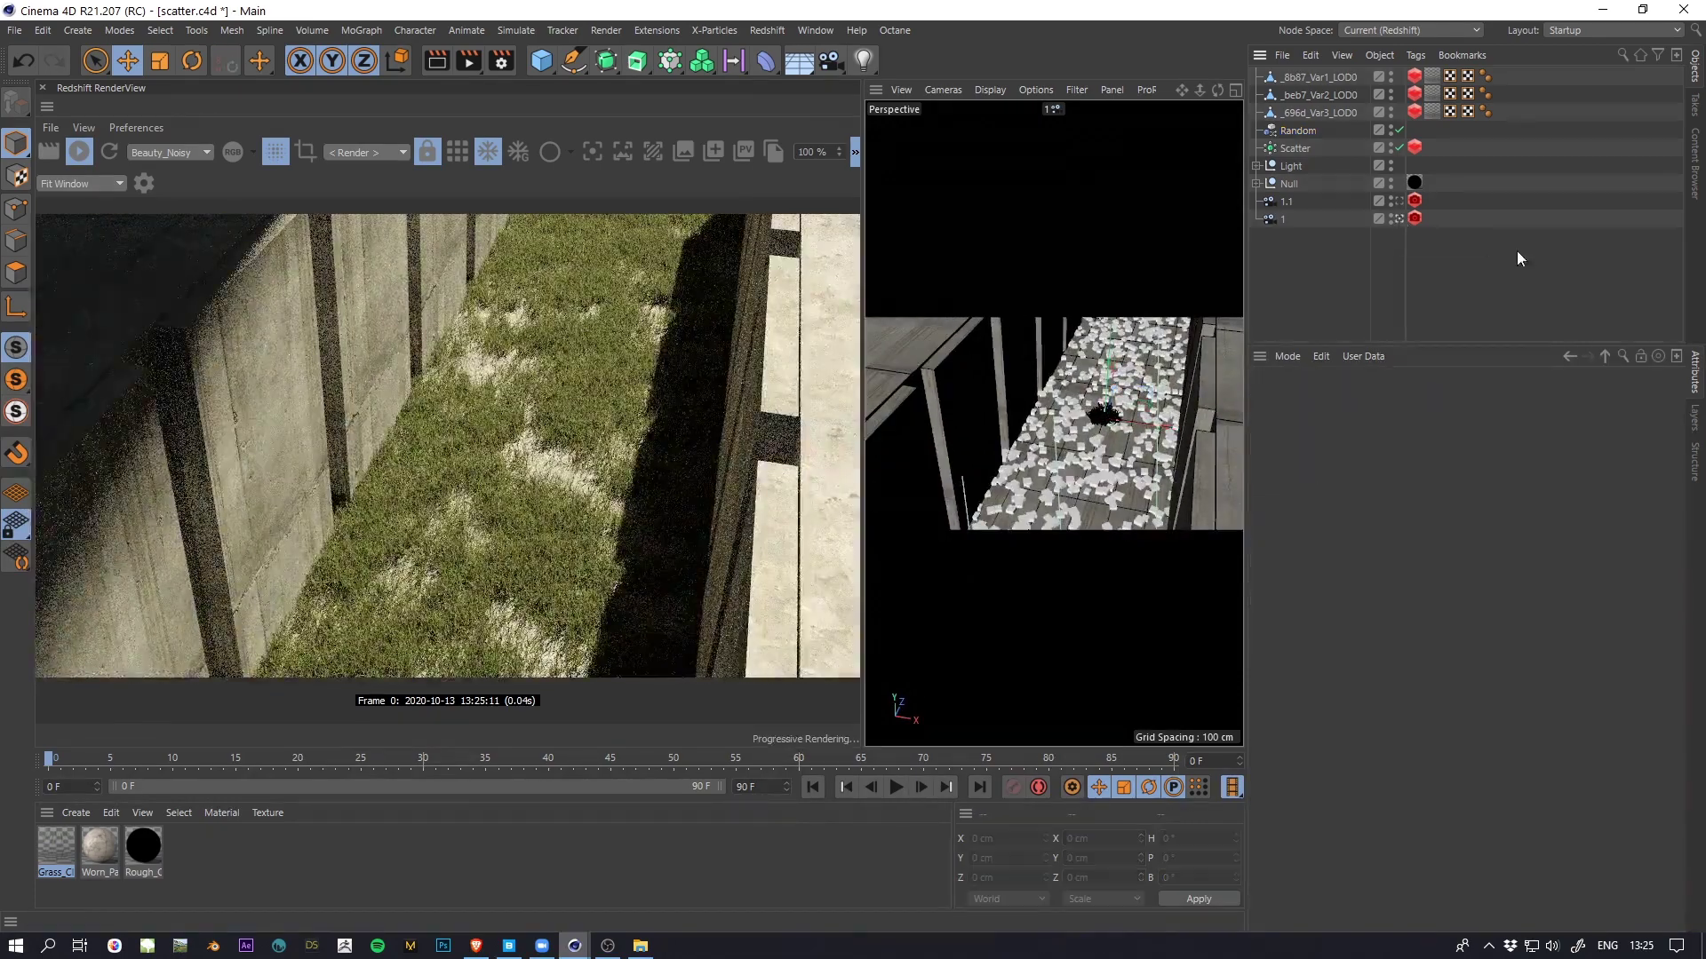
left_click(1305, 129)
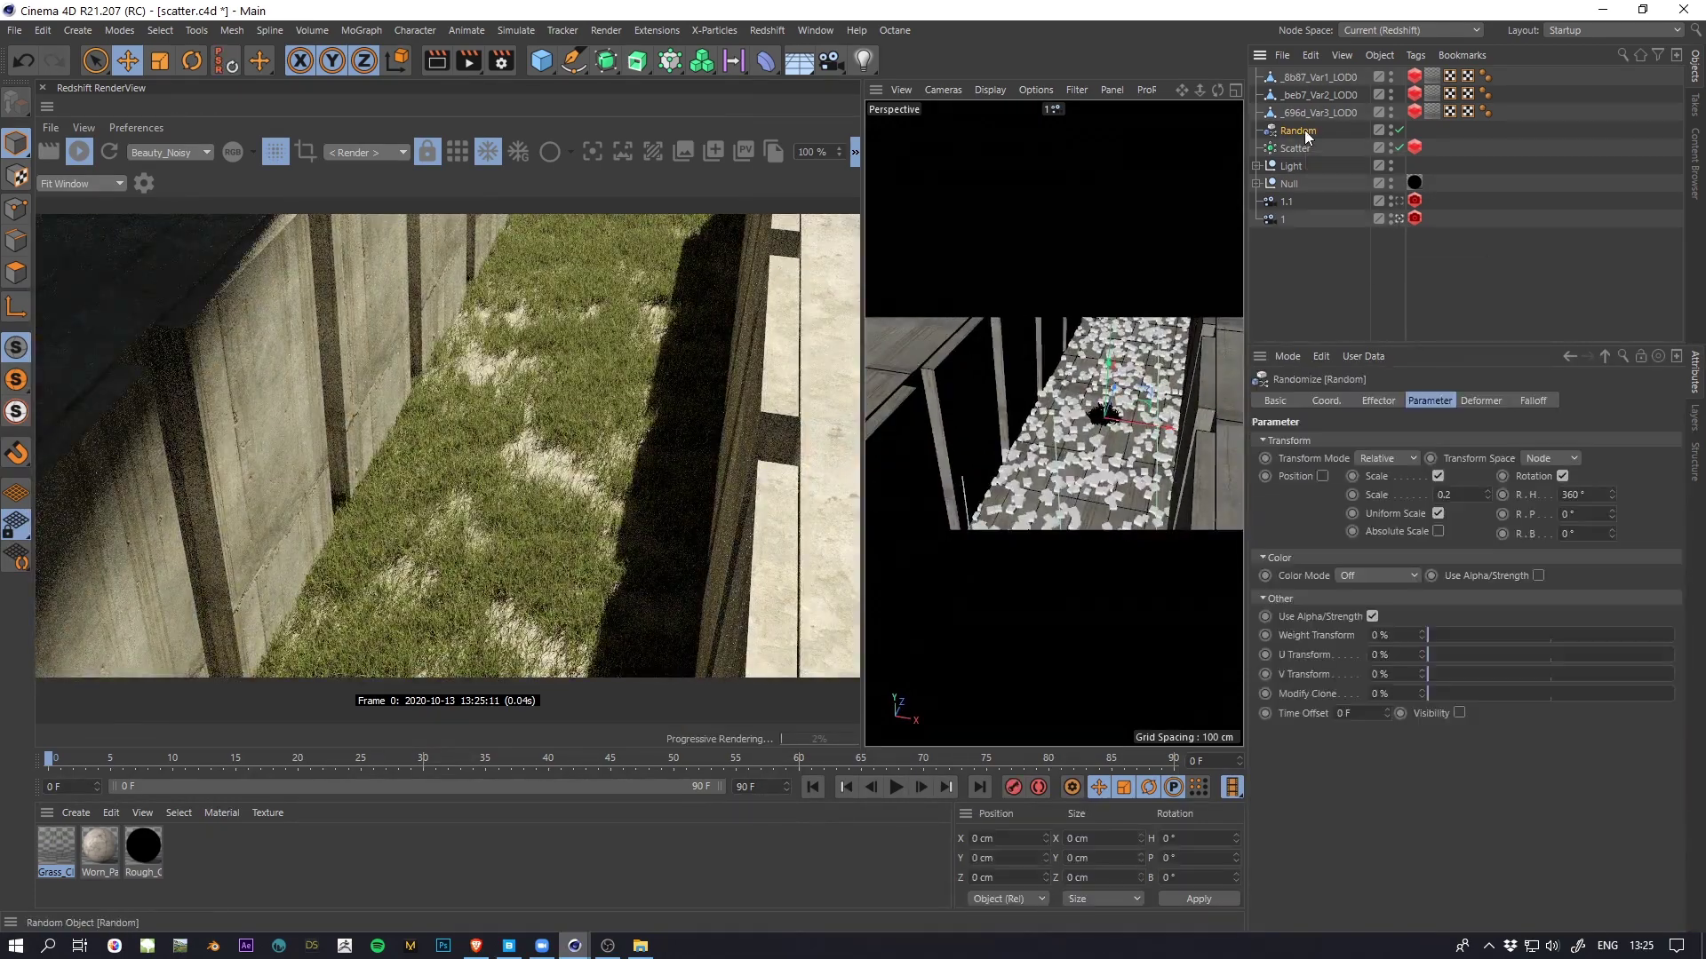
left_click(1439, 476)
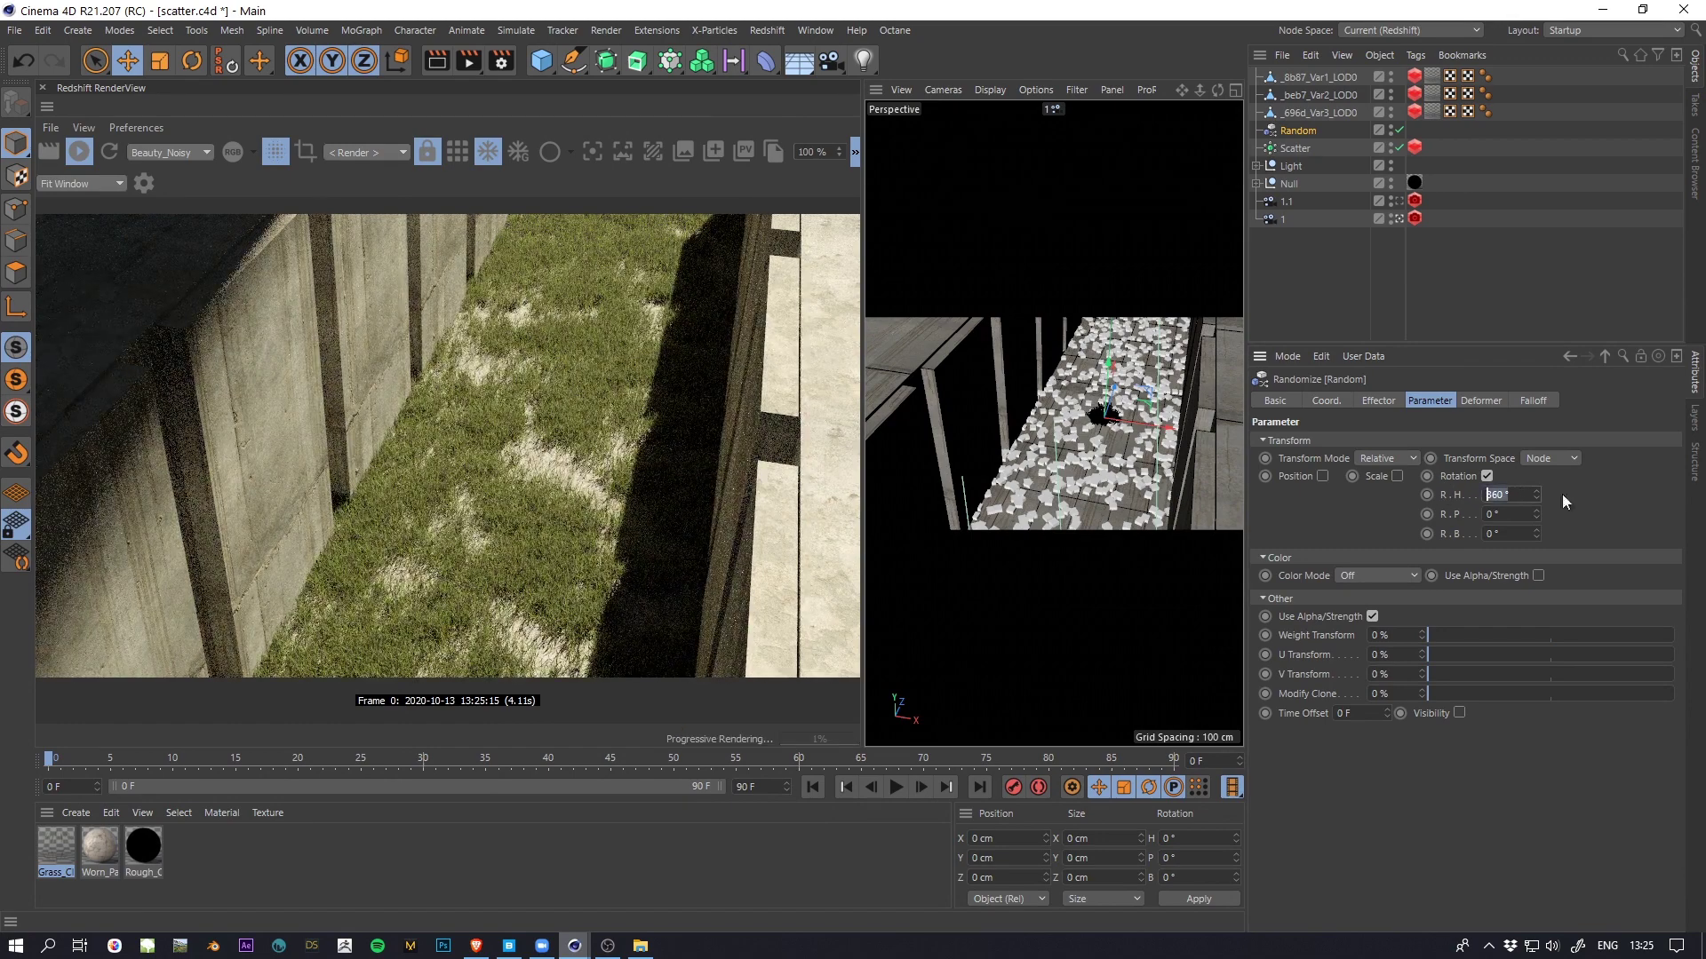
Step: Add a Shader effector and place it just above Random in the hierarchy
left_click(366, 28)
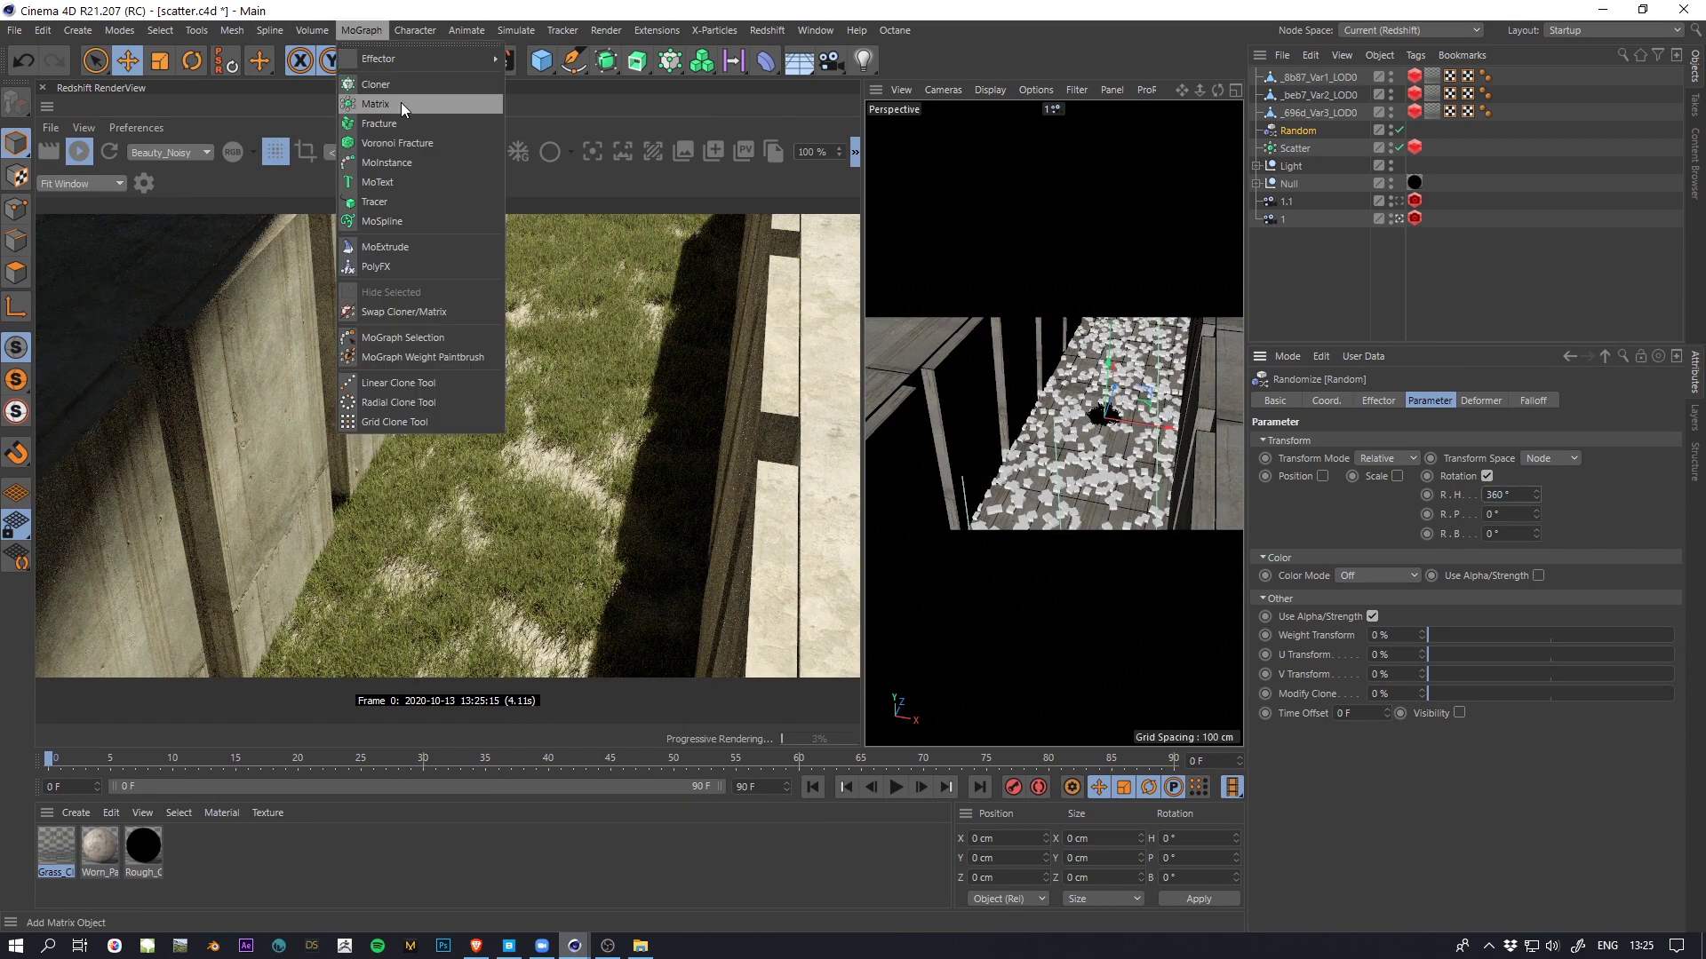
mouse_move(408, 58)
left_click(549, 227)
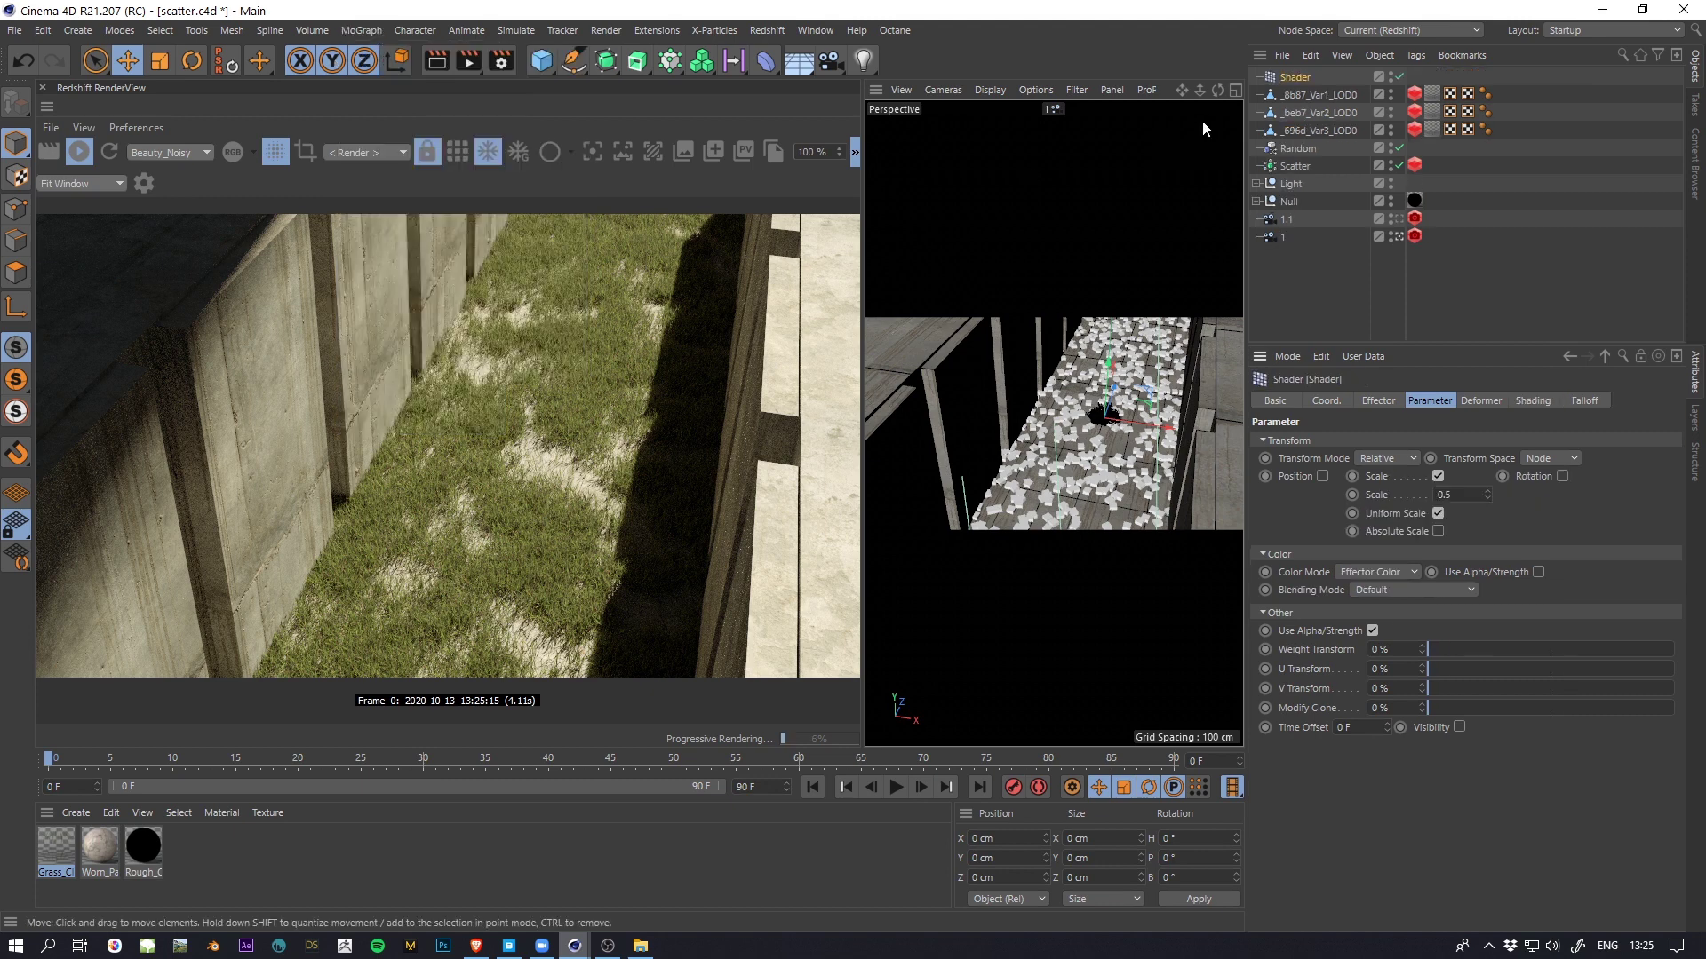
left_click_drag(1313, 149, 1304, 139)
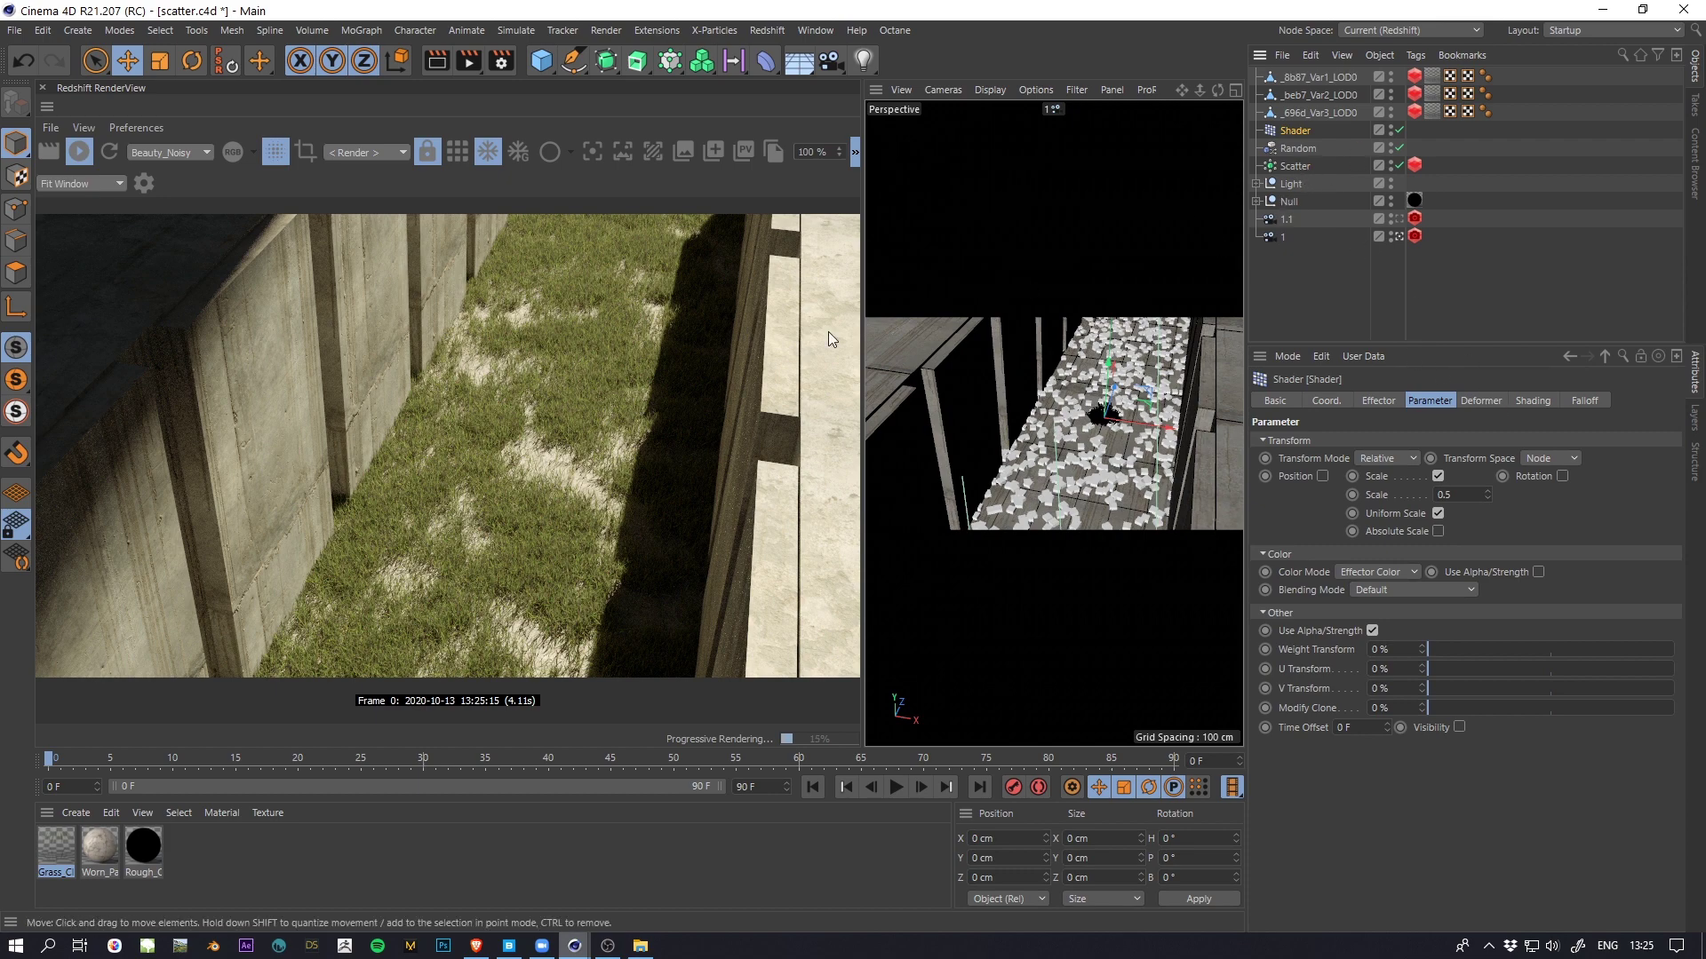
Step: Add Shader to Scatter's Effectors list and enable Use Alpha/Strength and Visibility
left_click(1295, 166)
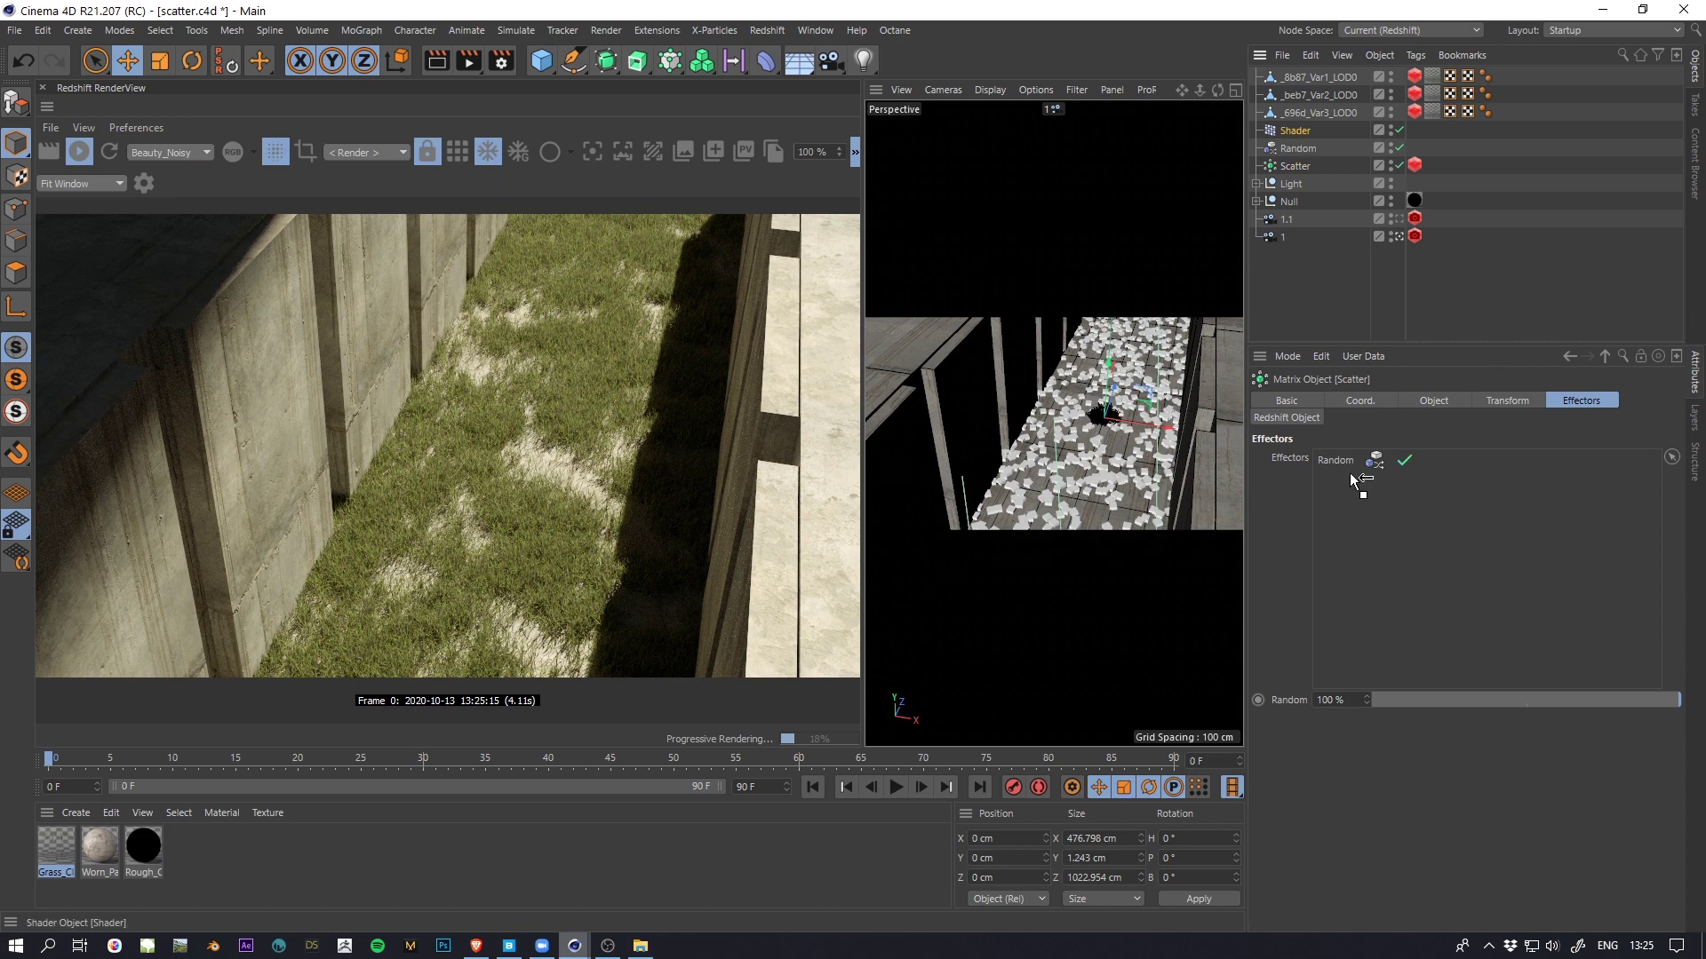
left_click_drag(1350, 472, 1345, 471)
left_click(1295, 130)
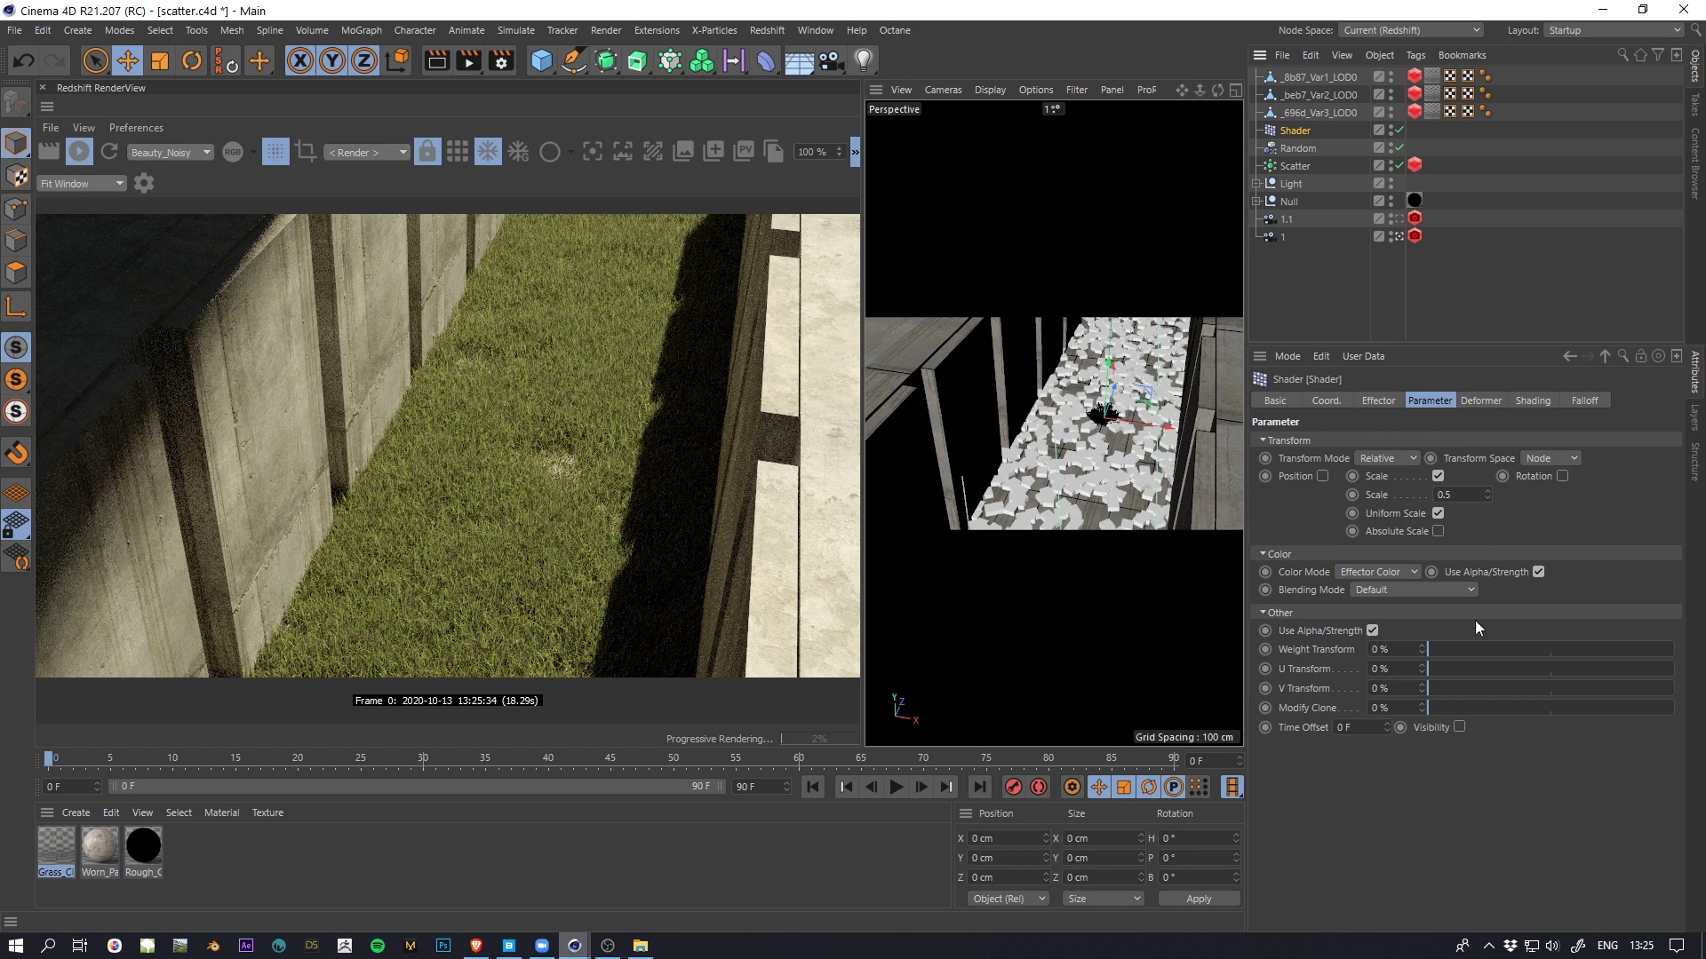
left_click(1459, 727)
Step: Stop the Redshift IPR, widen the viewport, move Shader below Random and disable its Scale
left_click(78, 152)
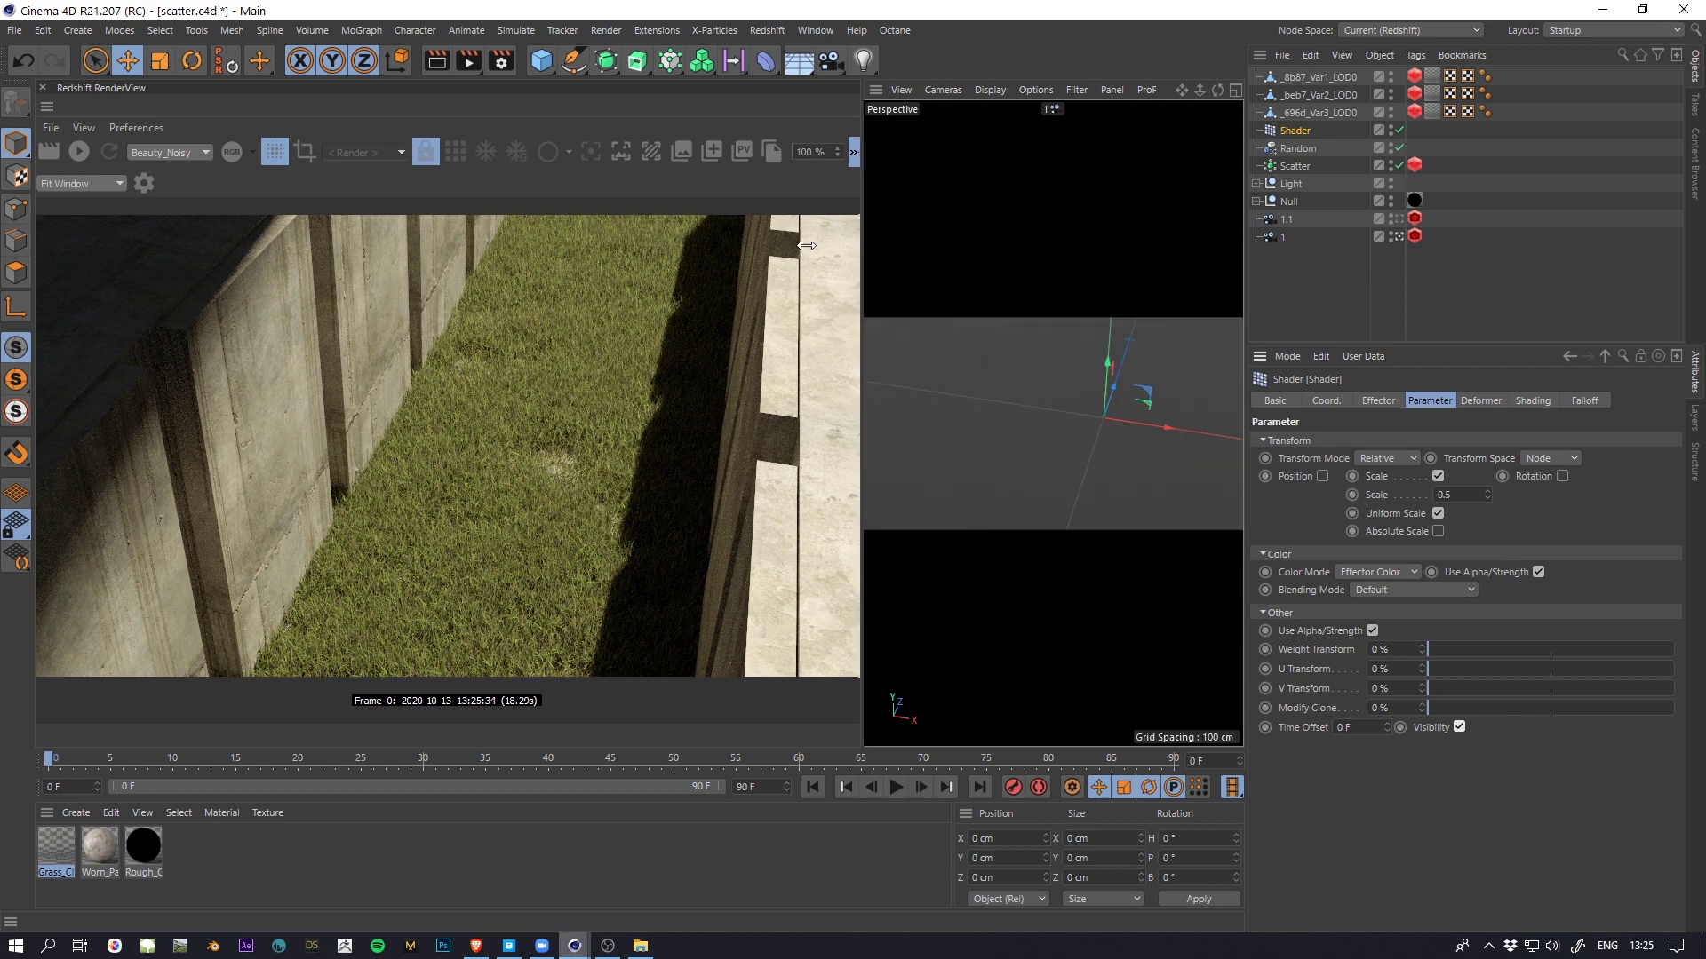
left_click_drag(865, 242, 378, 245)
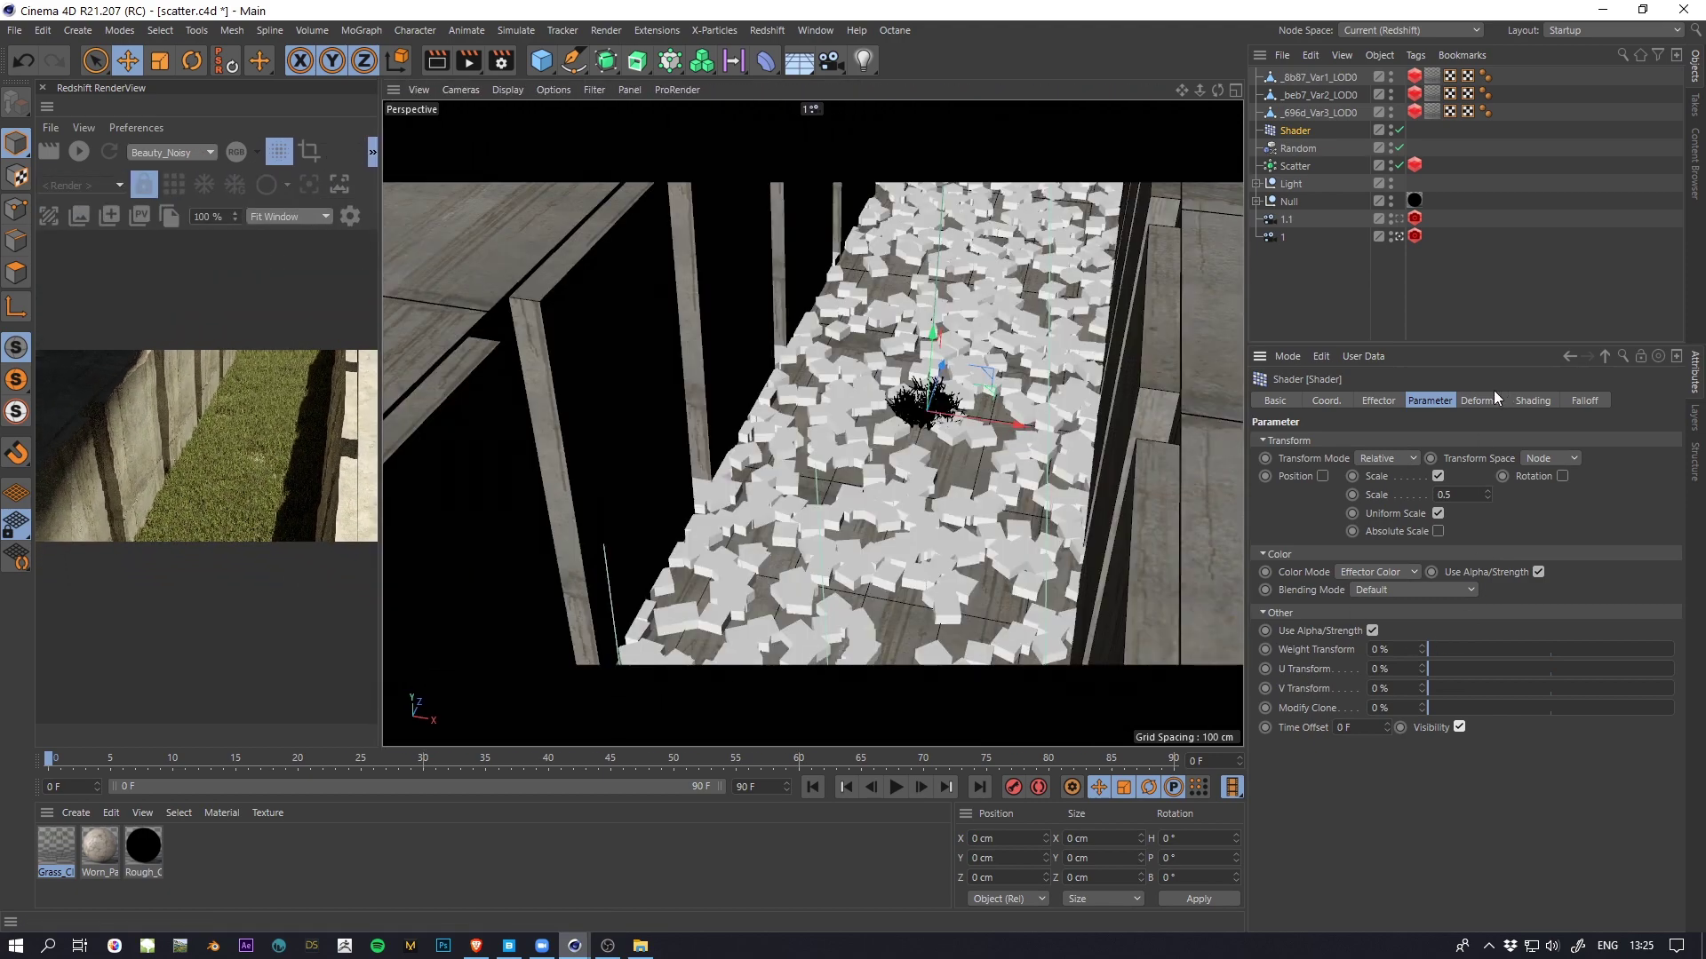
left_click_drag(1294, 131, 1303, 165)
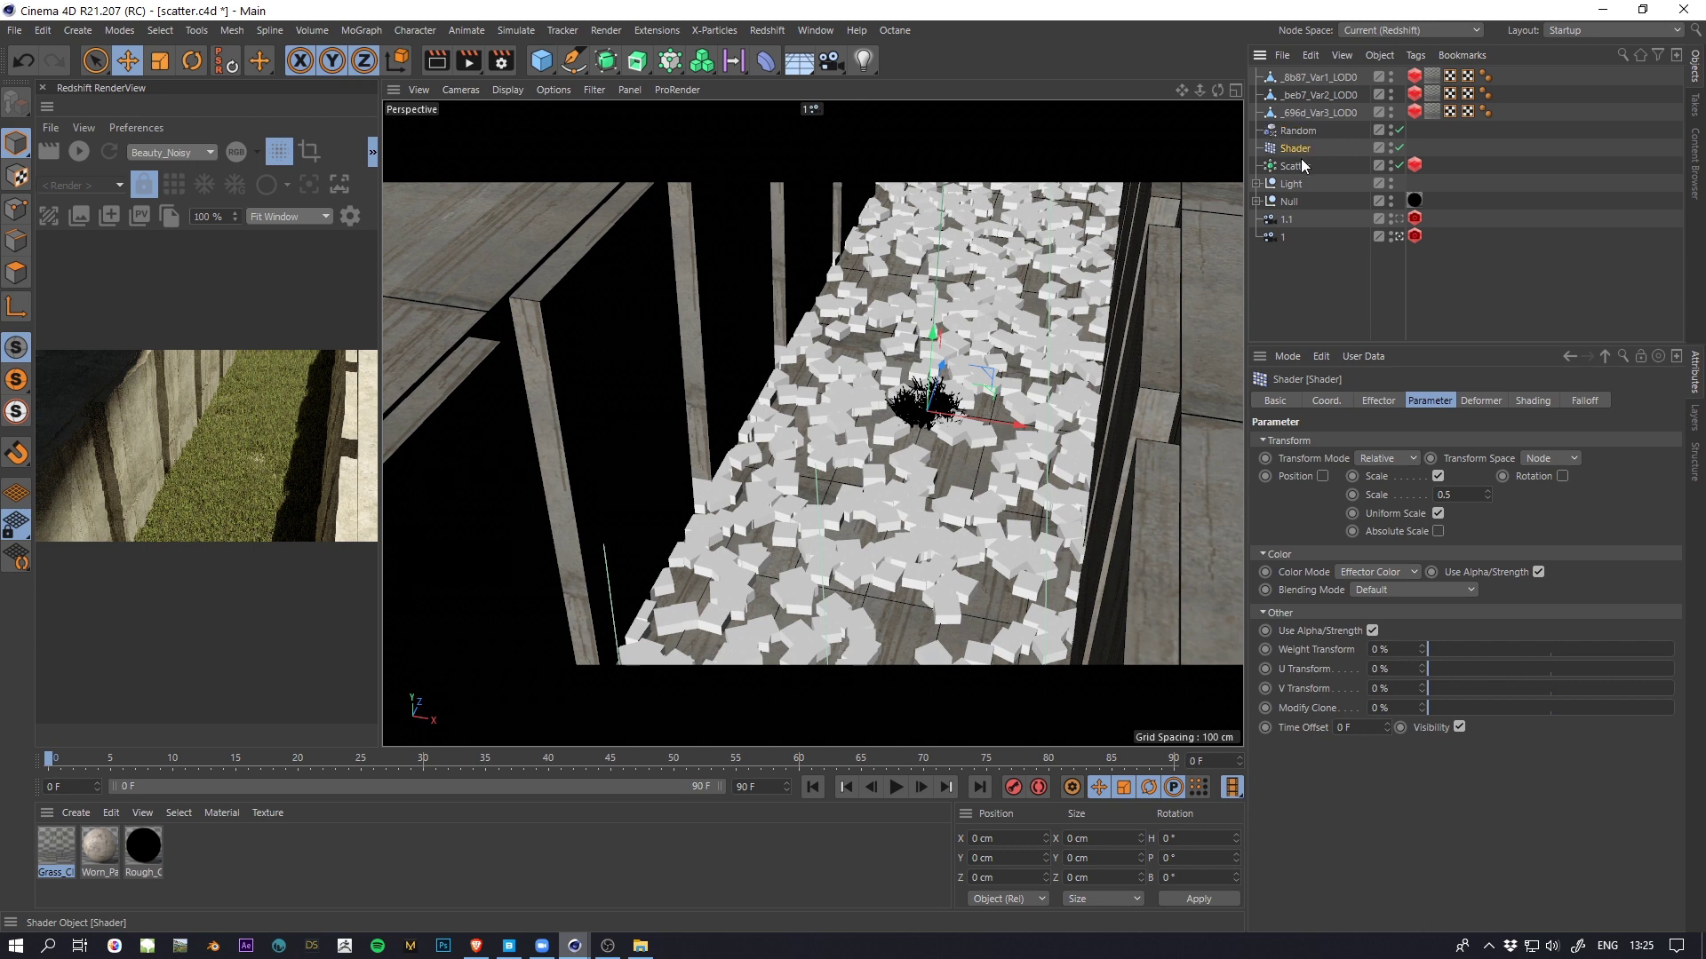
left_click(1437, 476)
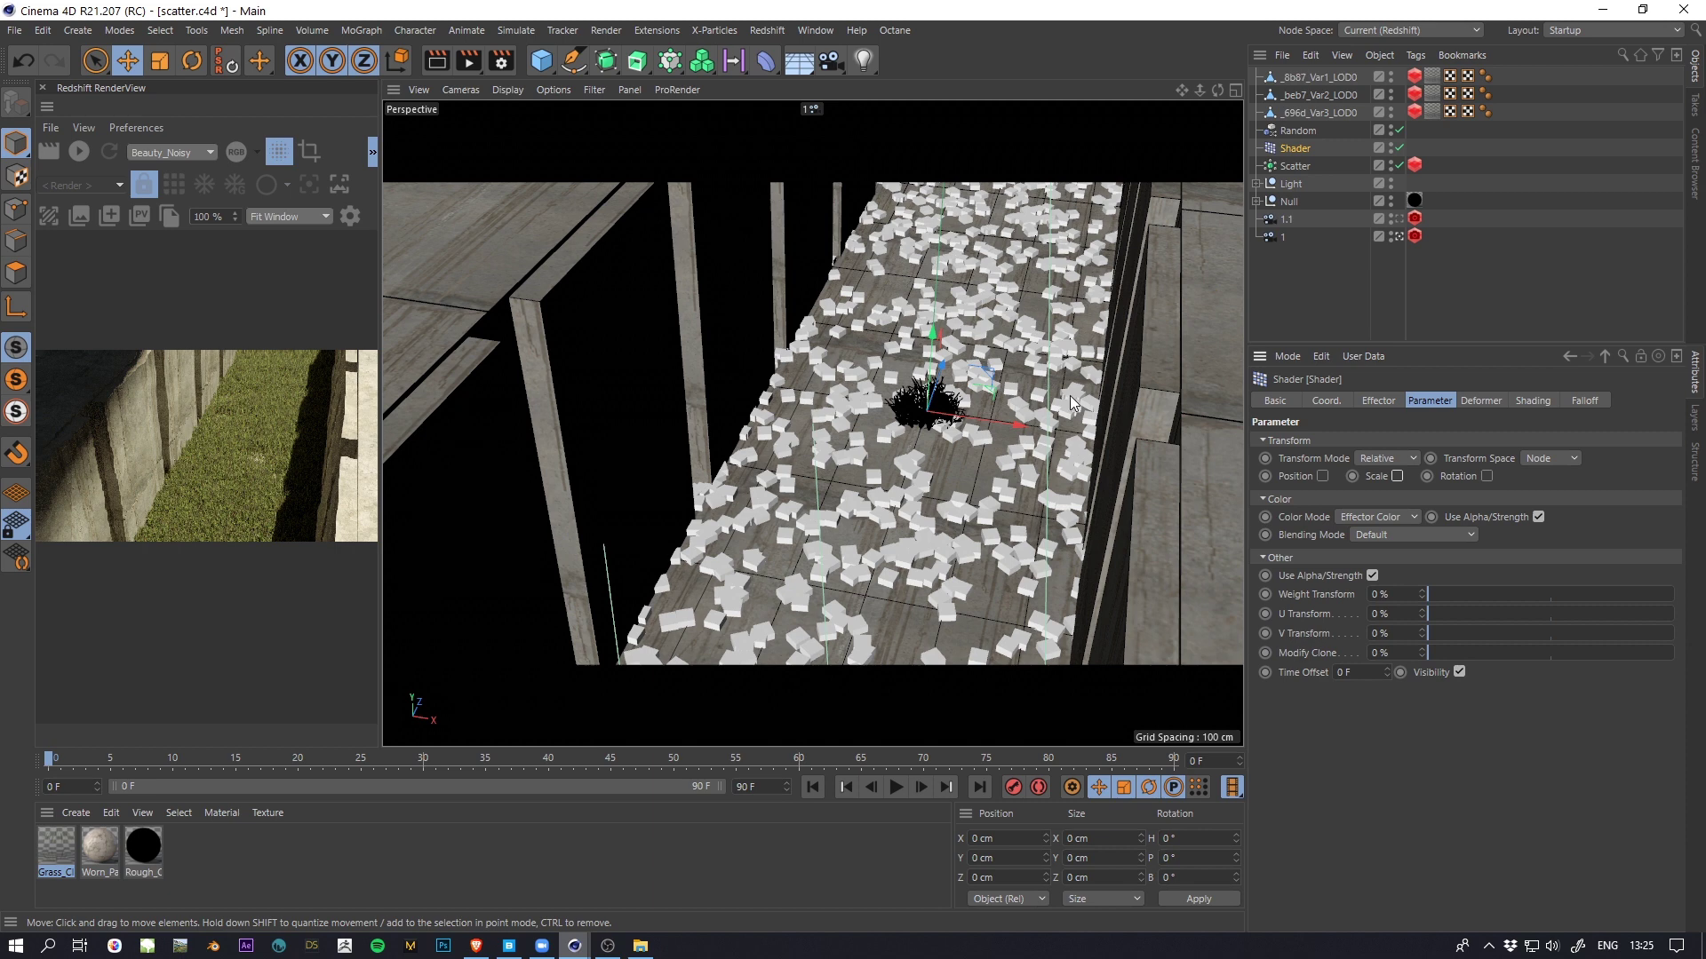
Step: Compare clones with Random toggled off and on, then drive the Shader effector with a Noise shader
left_click(1395, 132)
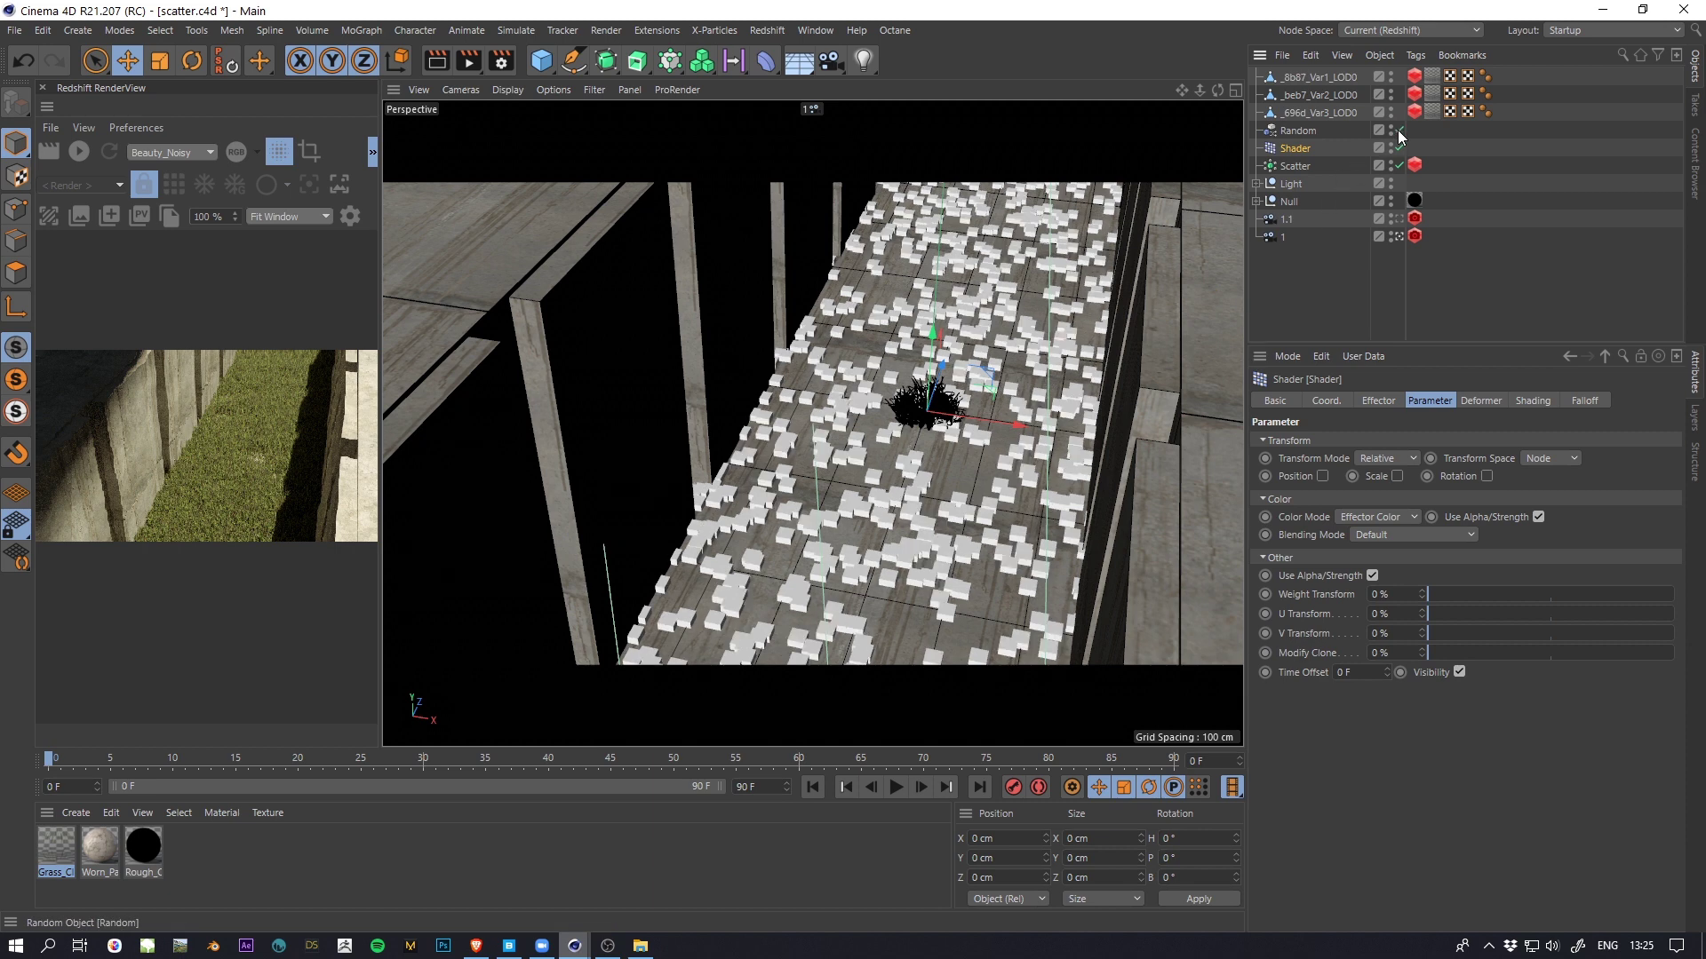
left_click(1394, 131)
left_click(1395, 131)
left_click(1395, 132)
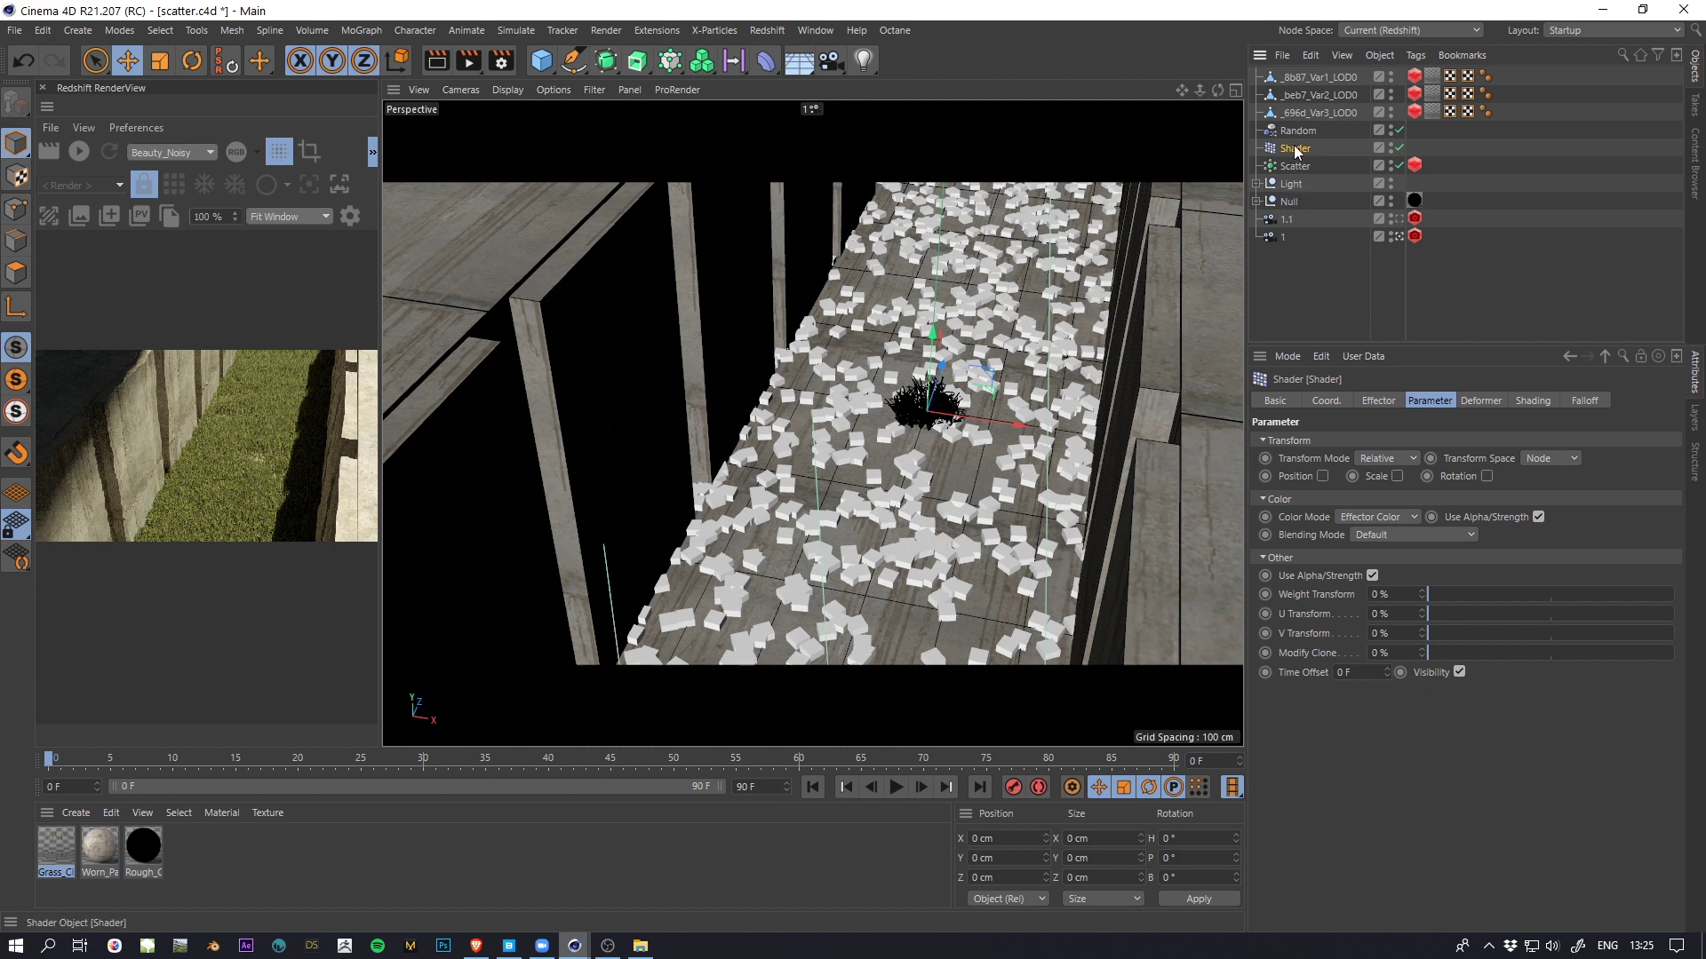
left_click(1522, 400)
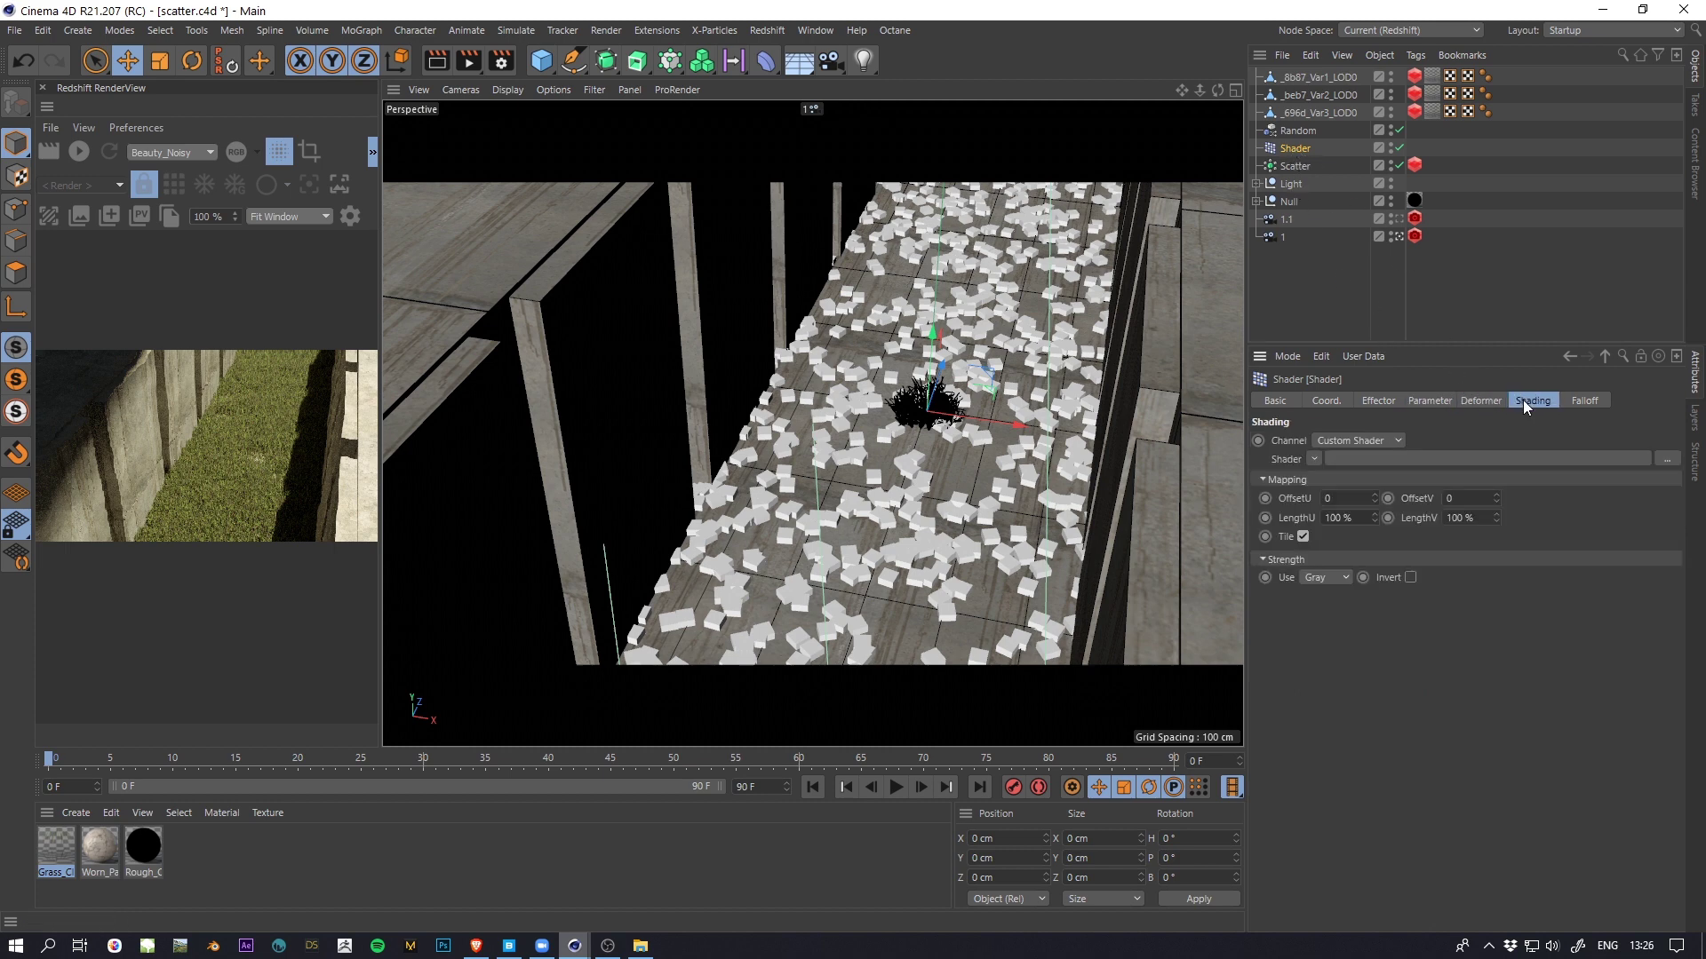
left_click(1307, 458)
left_click(1359, 665)
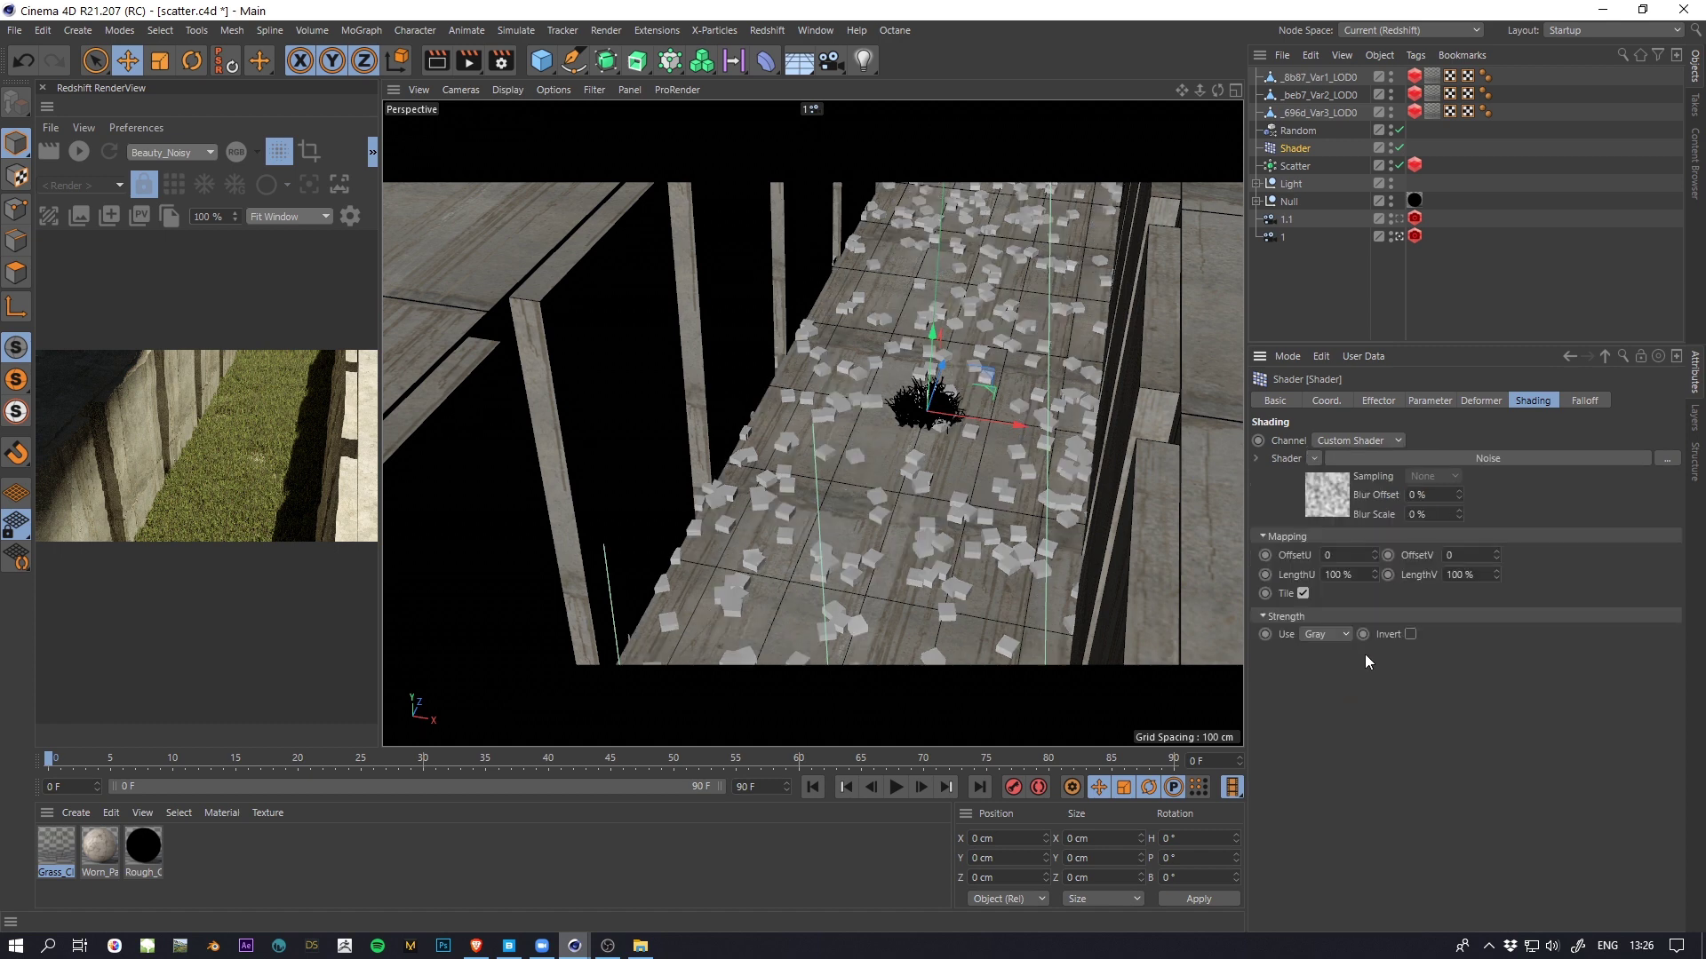
left_click(1318, 502)
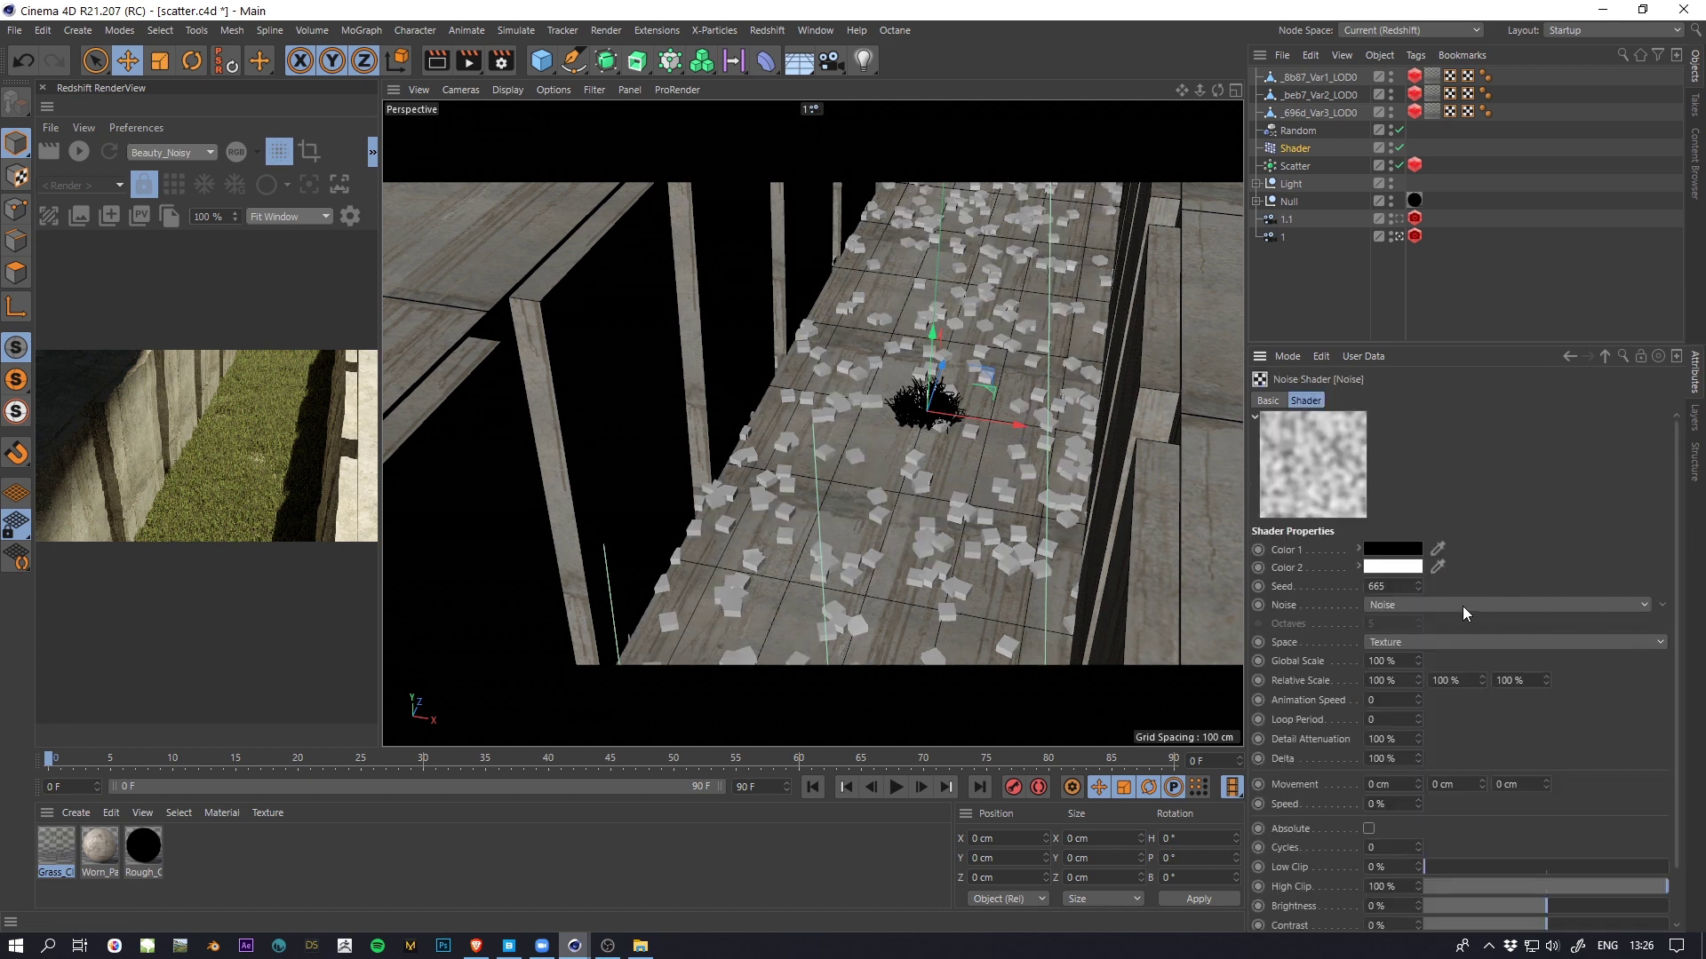
Step: Tune the noise contrast up to 89 % and its brightness to about -11 %
scroll(1688, 698, "down", 2)
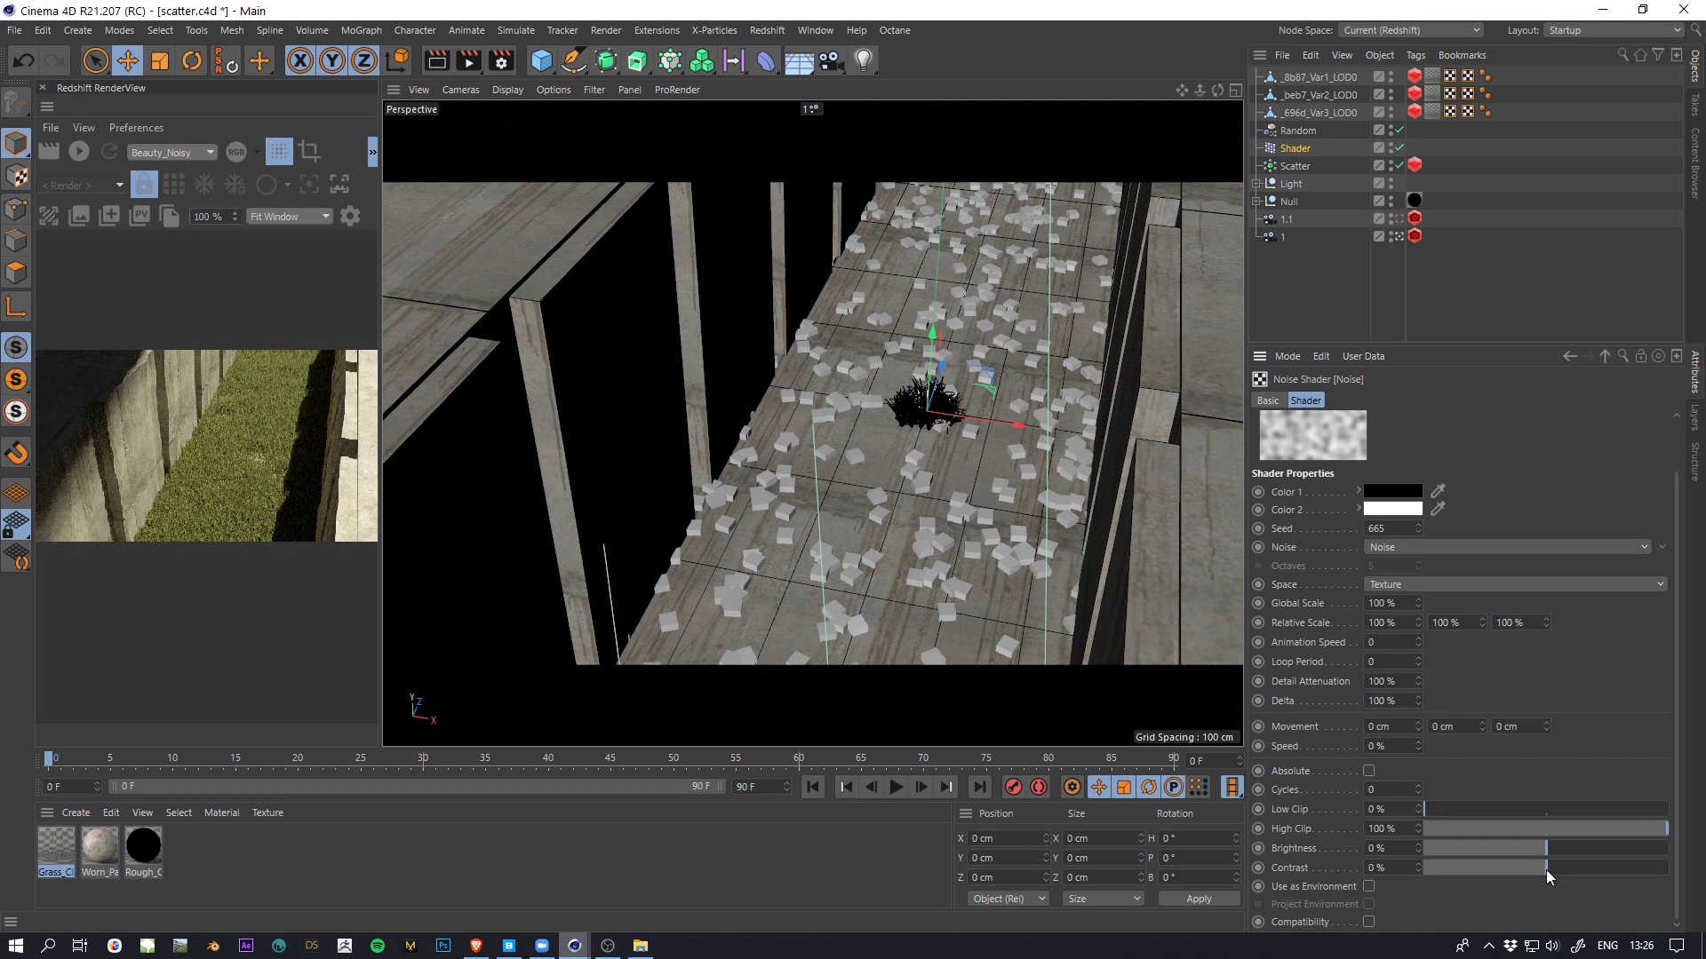
left_click_drag(1546, 877, 1640, 875)
scroll(1676, 686, "up", 2)
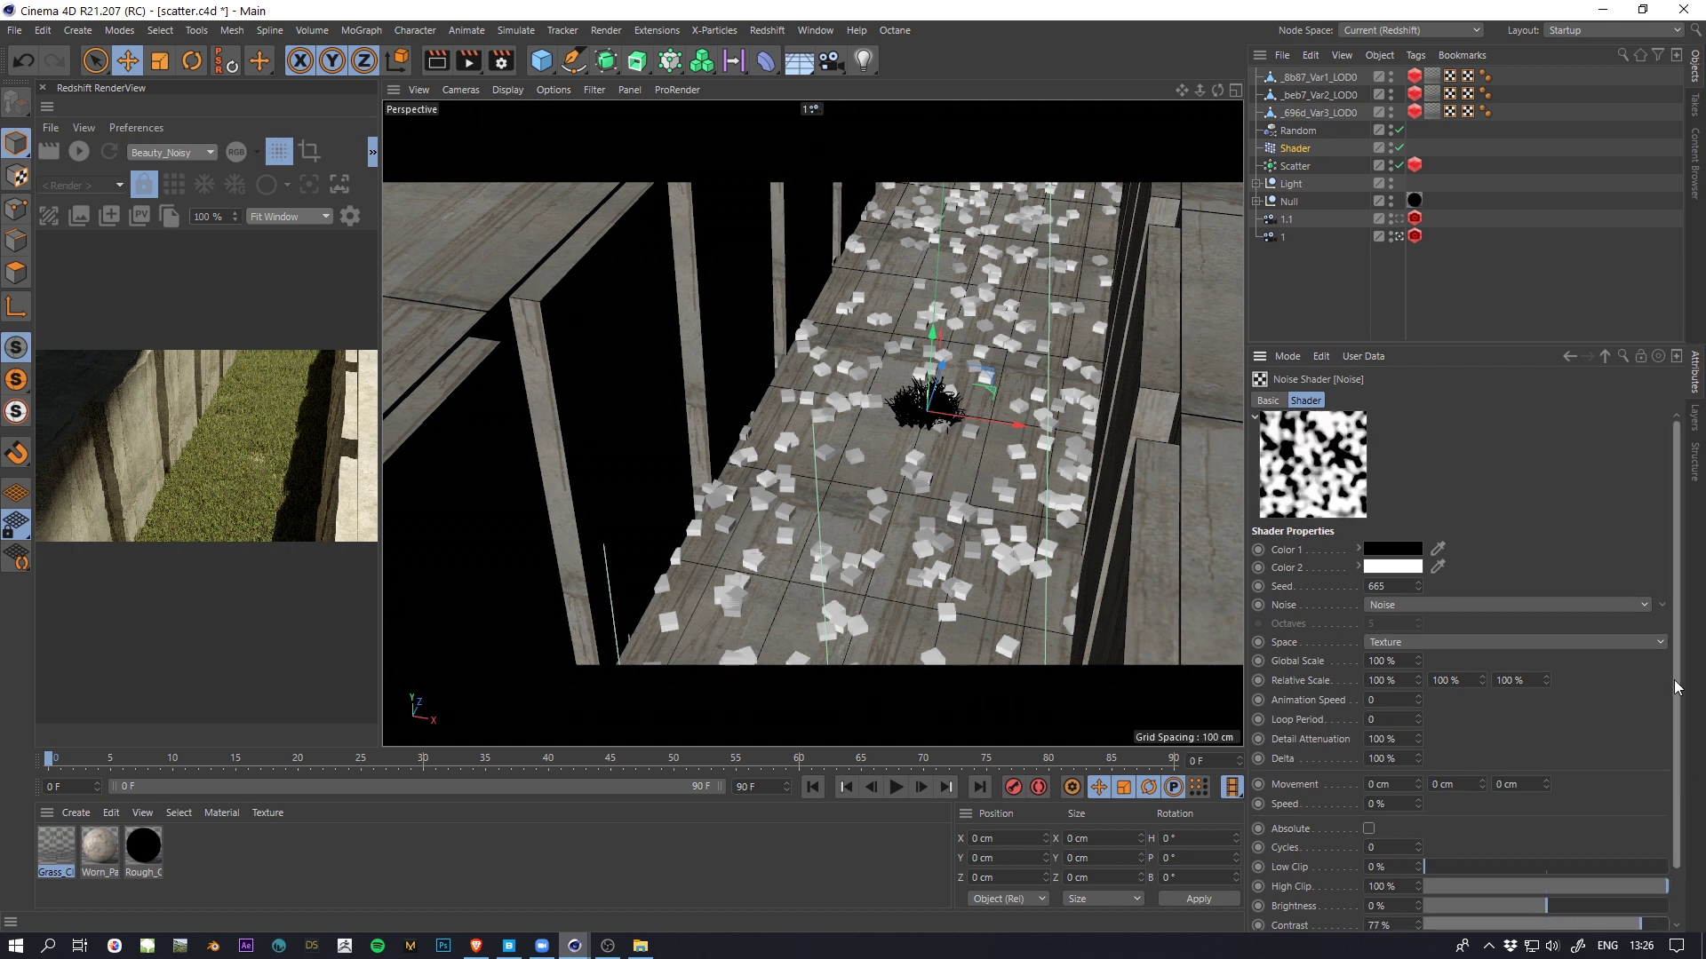
left_click_drag(1546, 906, 1527, 907)
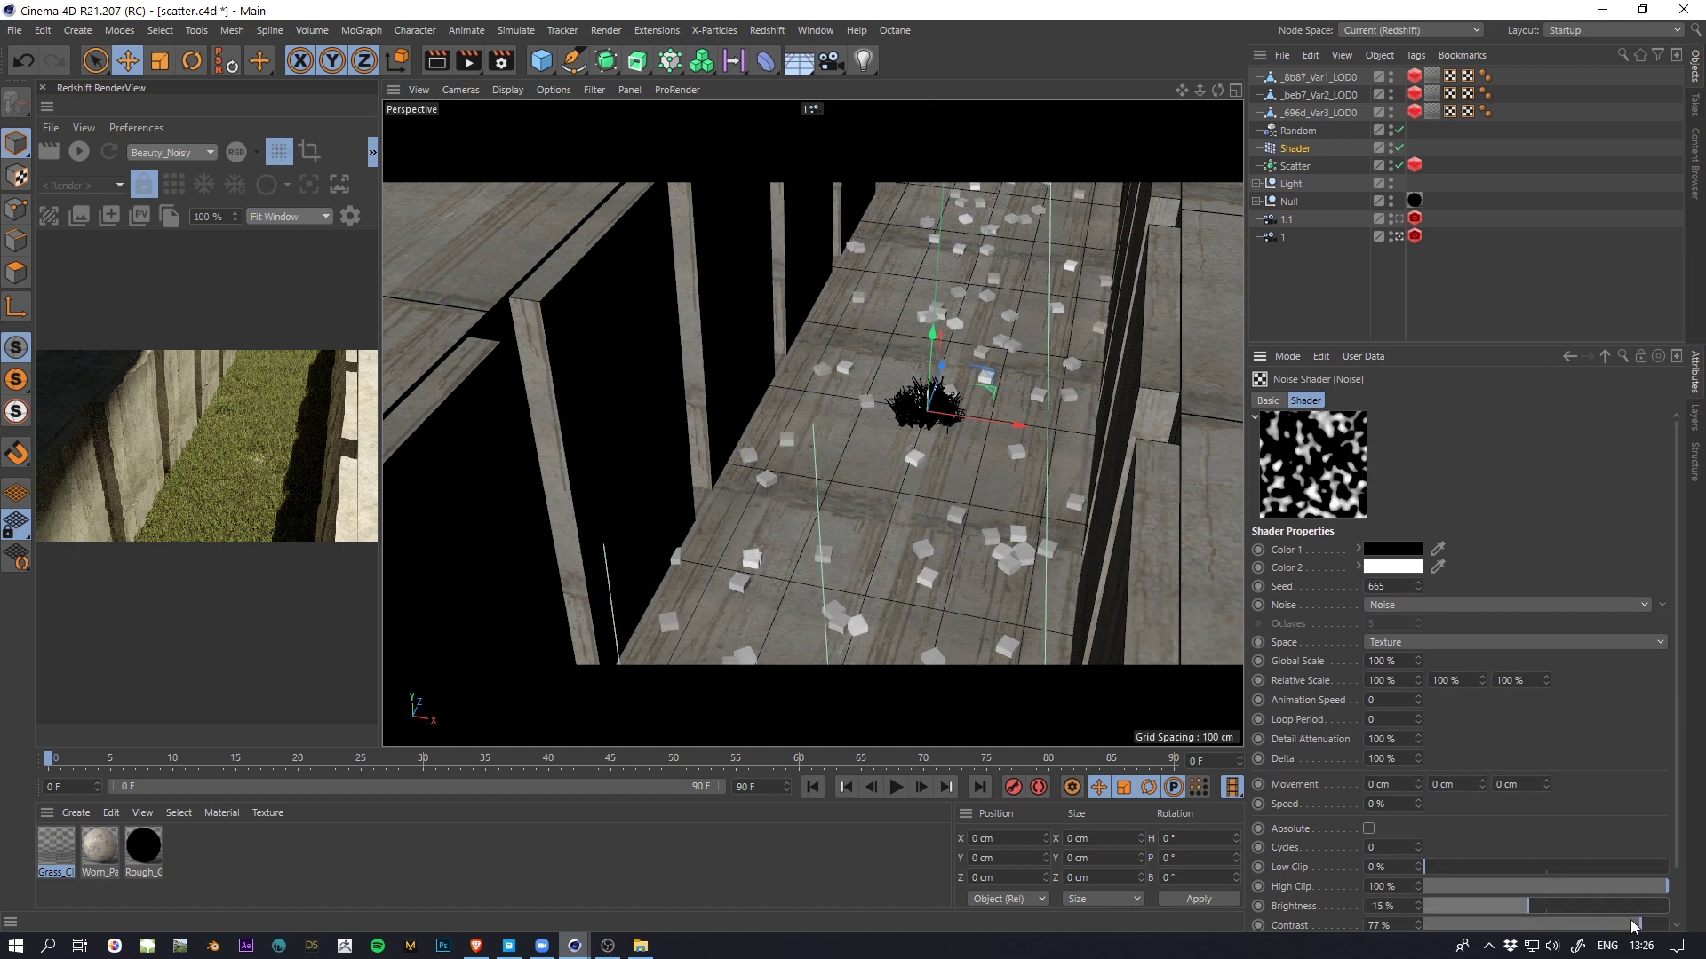
left_click_drag(1633, 926, 1656, 928)
left_click_drag(1527, 906, 1533, 906)
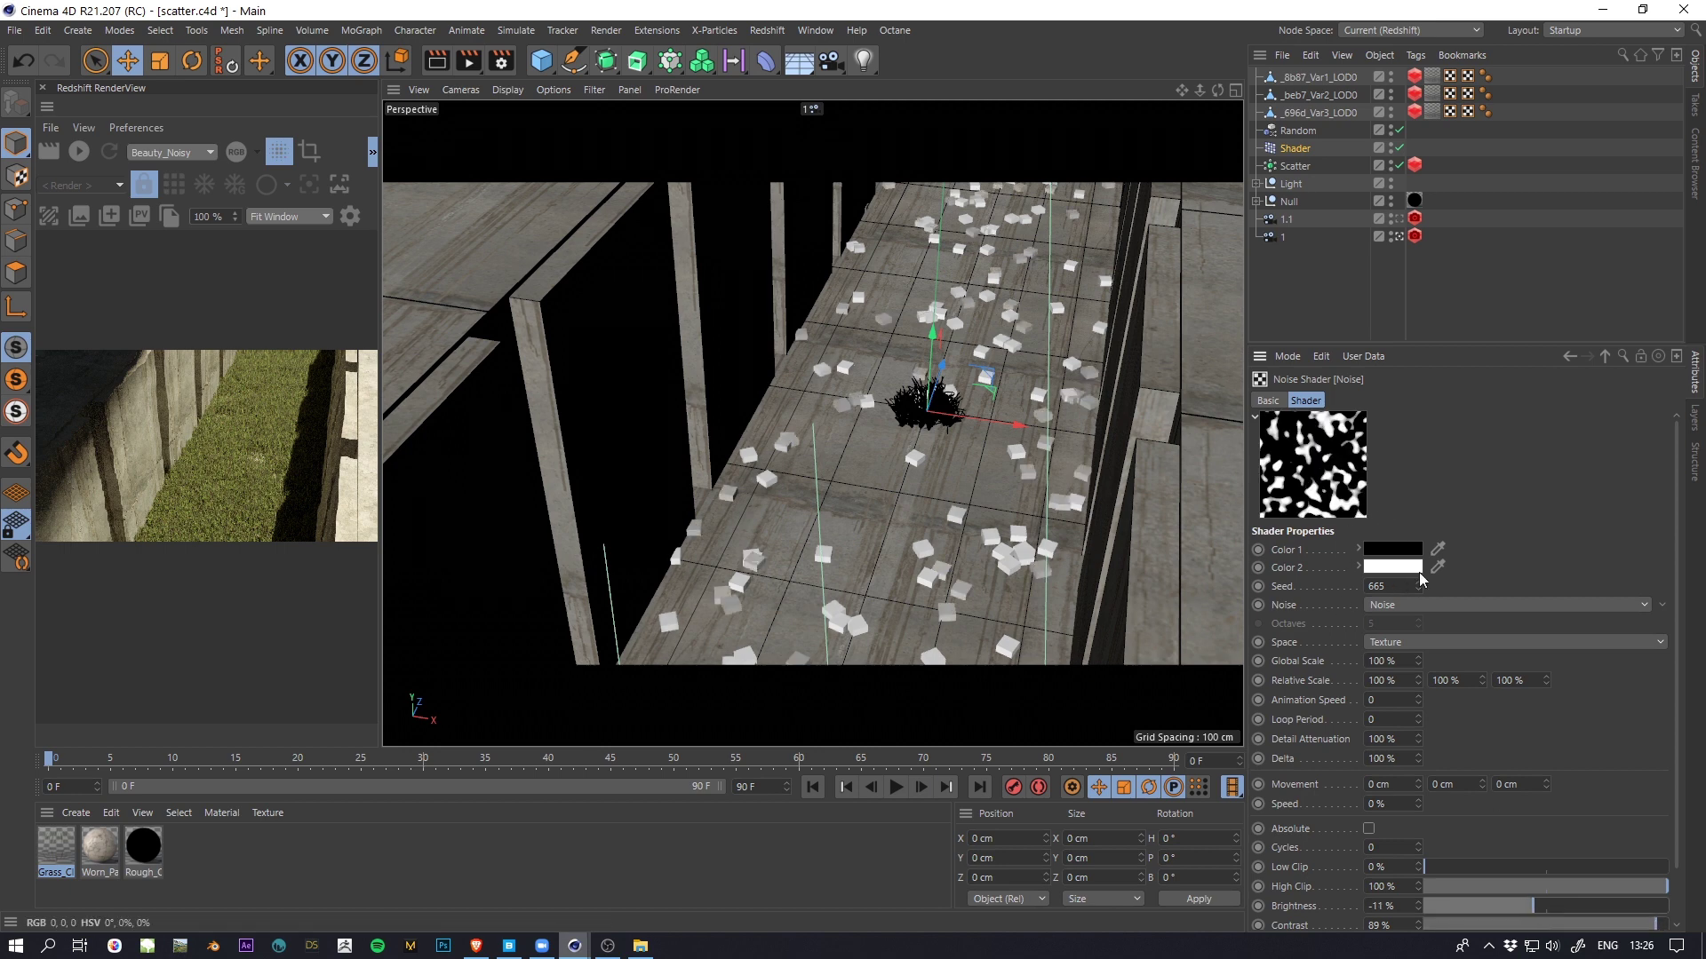
Step: Make the noise Wavy Turbulence with -4 % brightness and 450 % Global Scale
left_click(1436, 603)
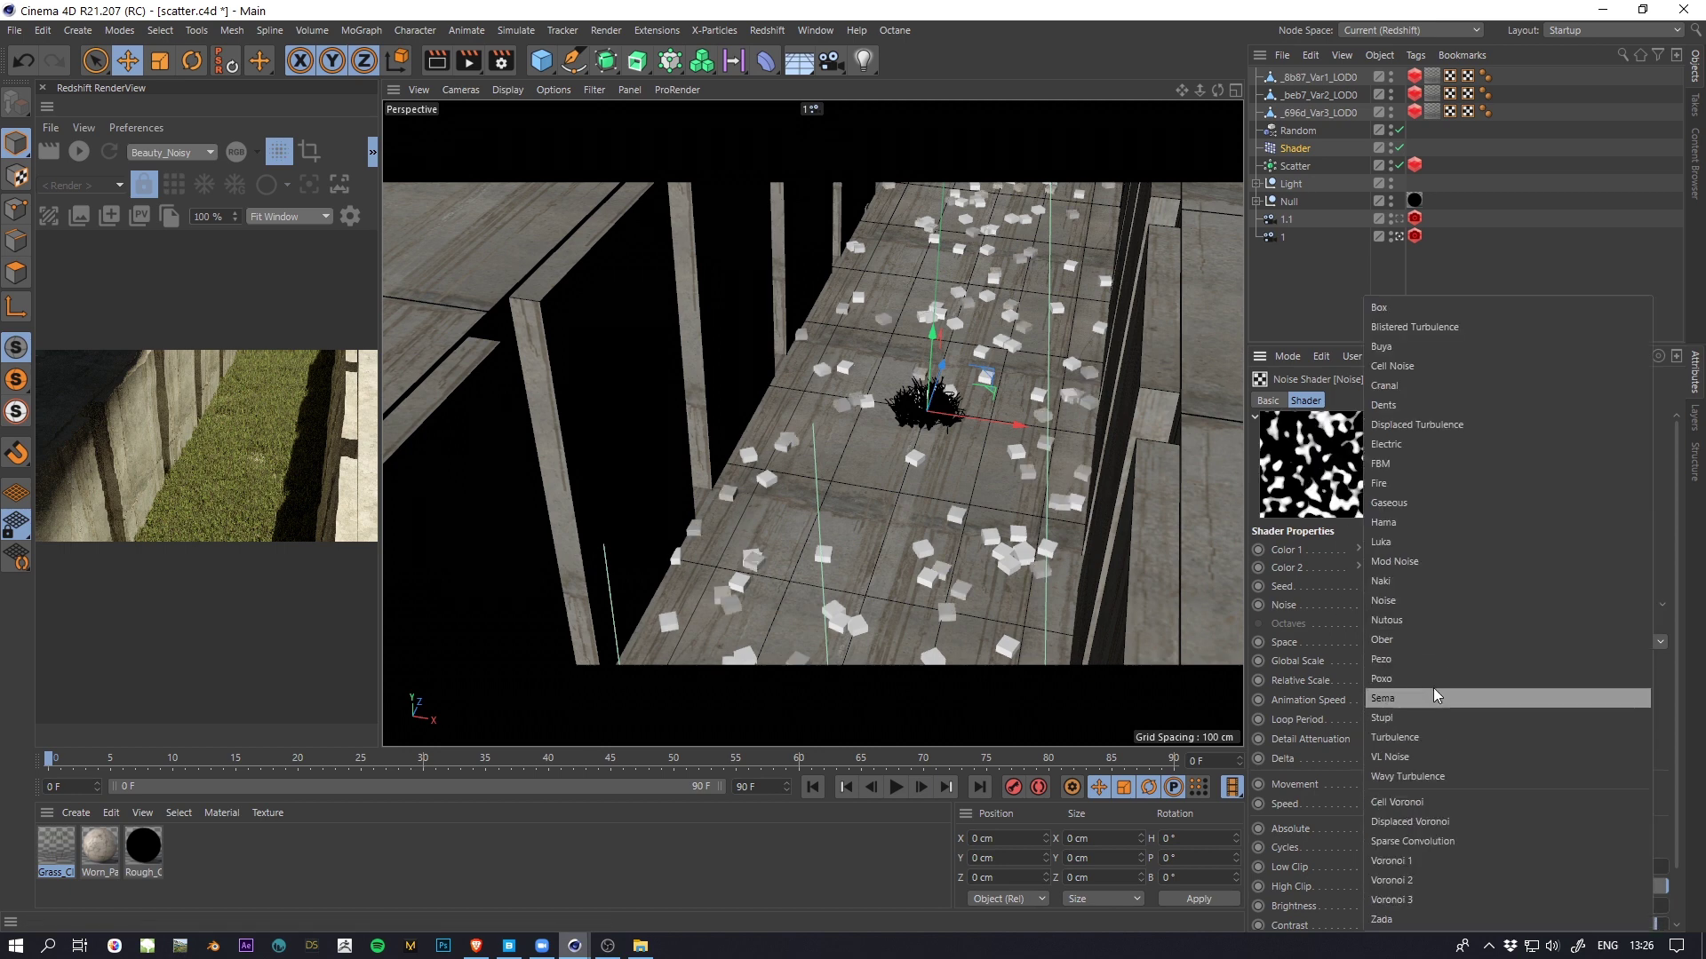
left_click(1425, 775)
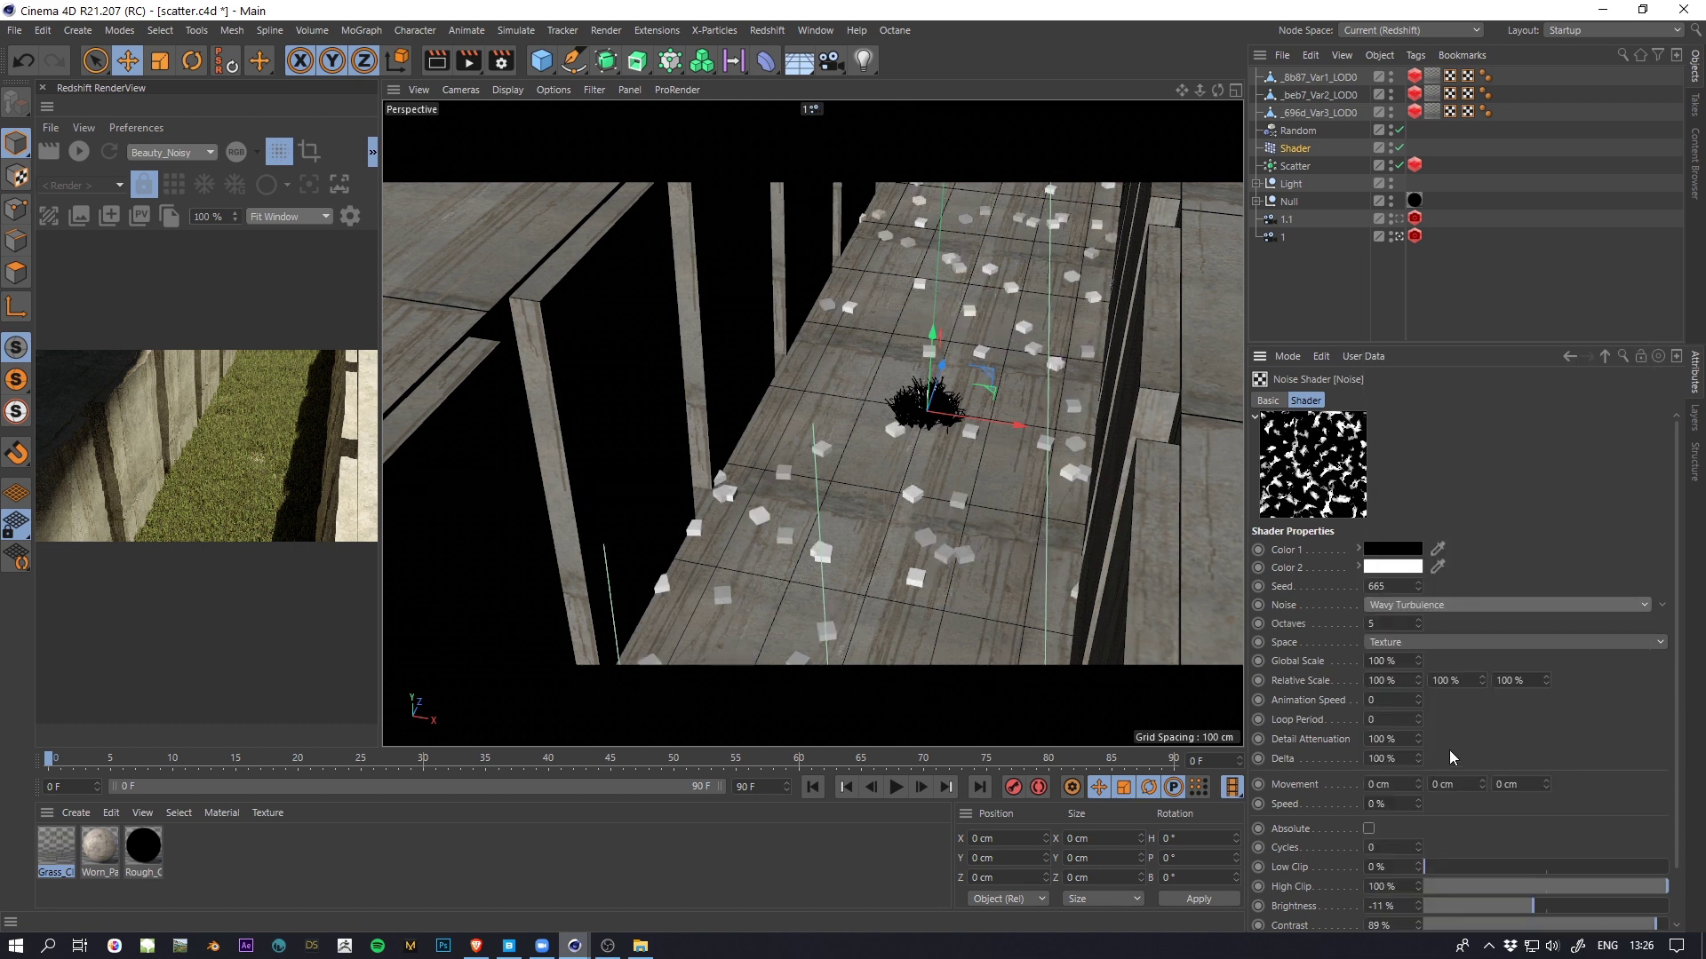
scroll(1662, 794, "down", 1)
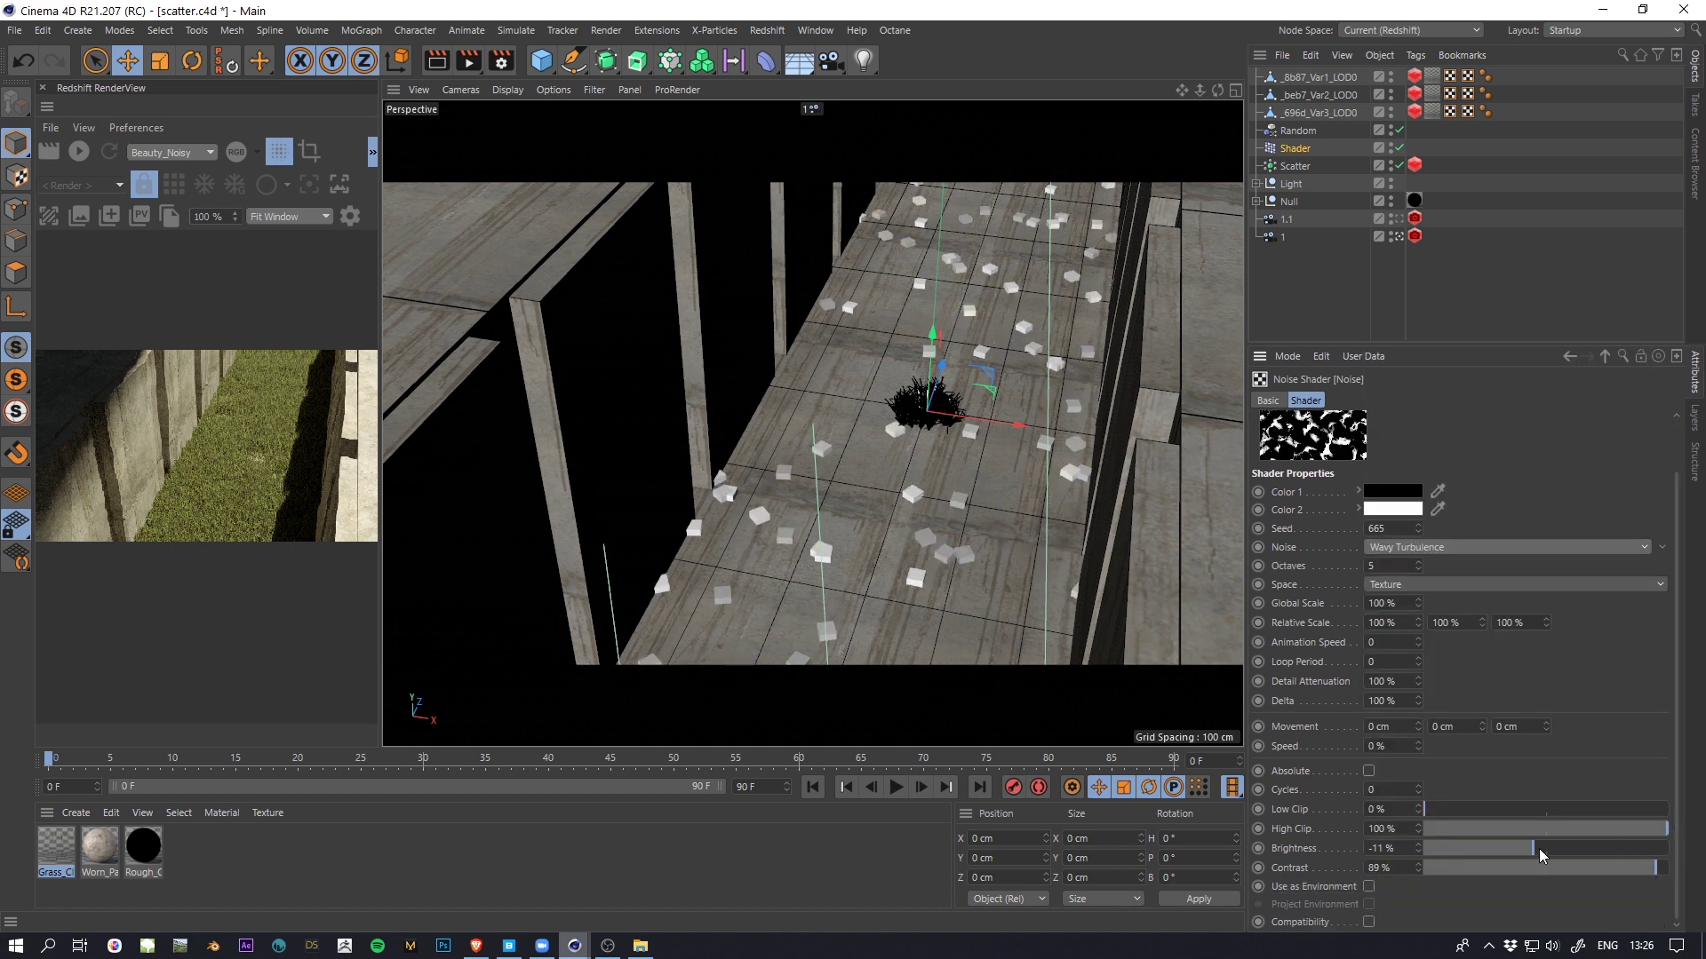
left_click_drag(1532, 848, 1541, 847)
scroll(1687, 776, "up", 1)
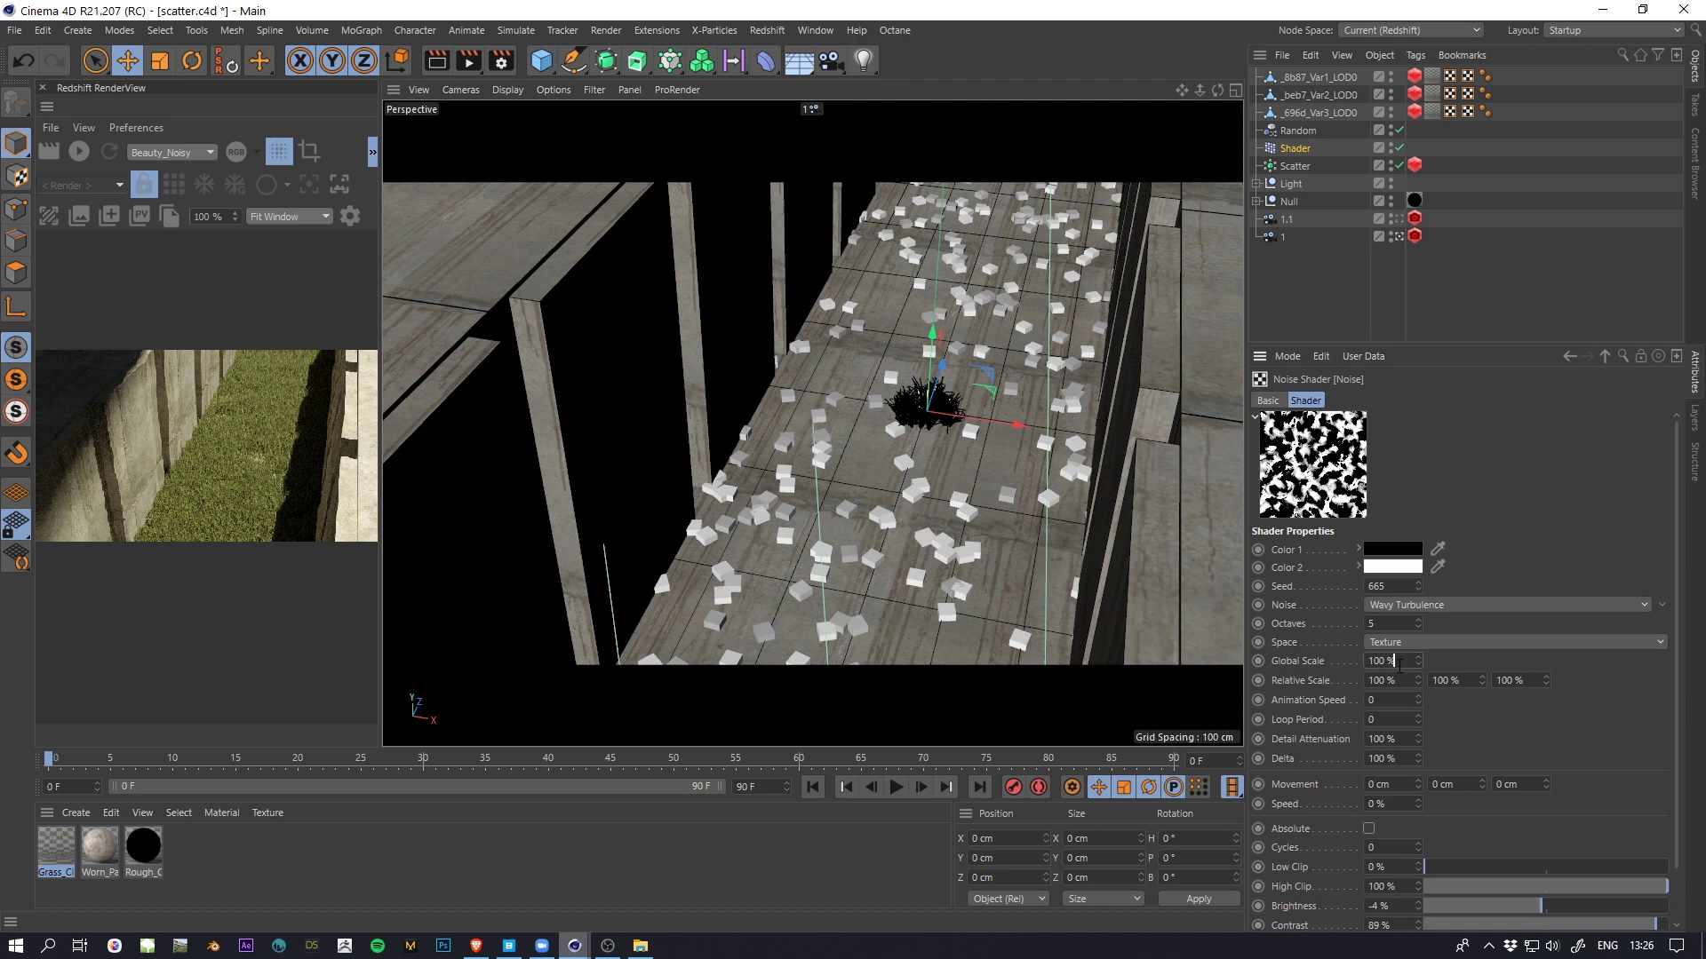
double_click(1386, 661)
type("450")
key("Return")
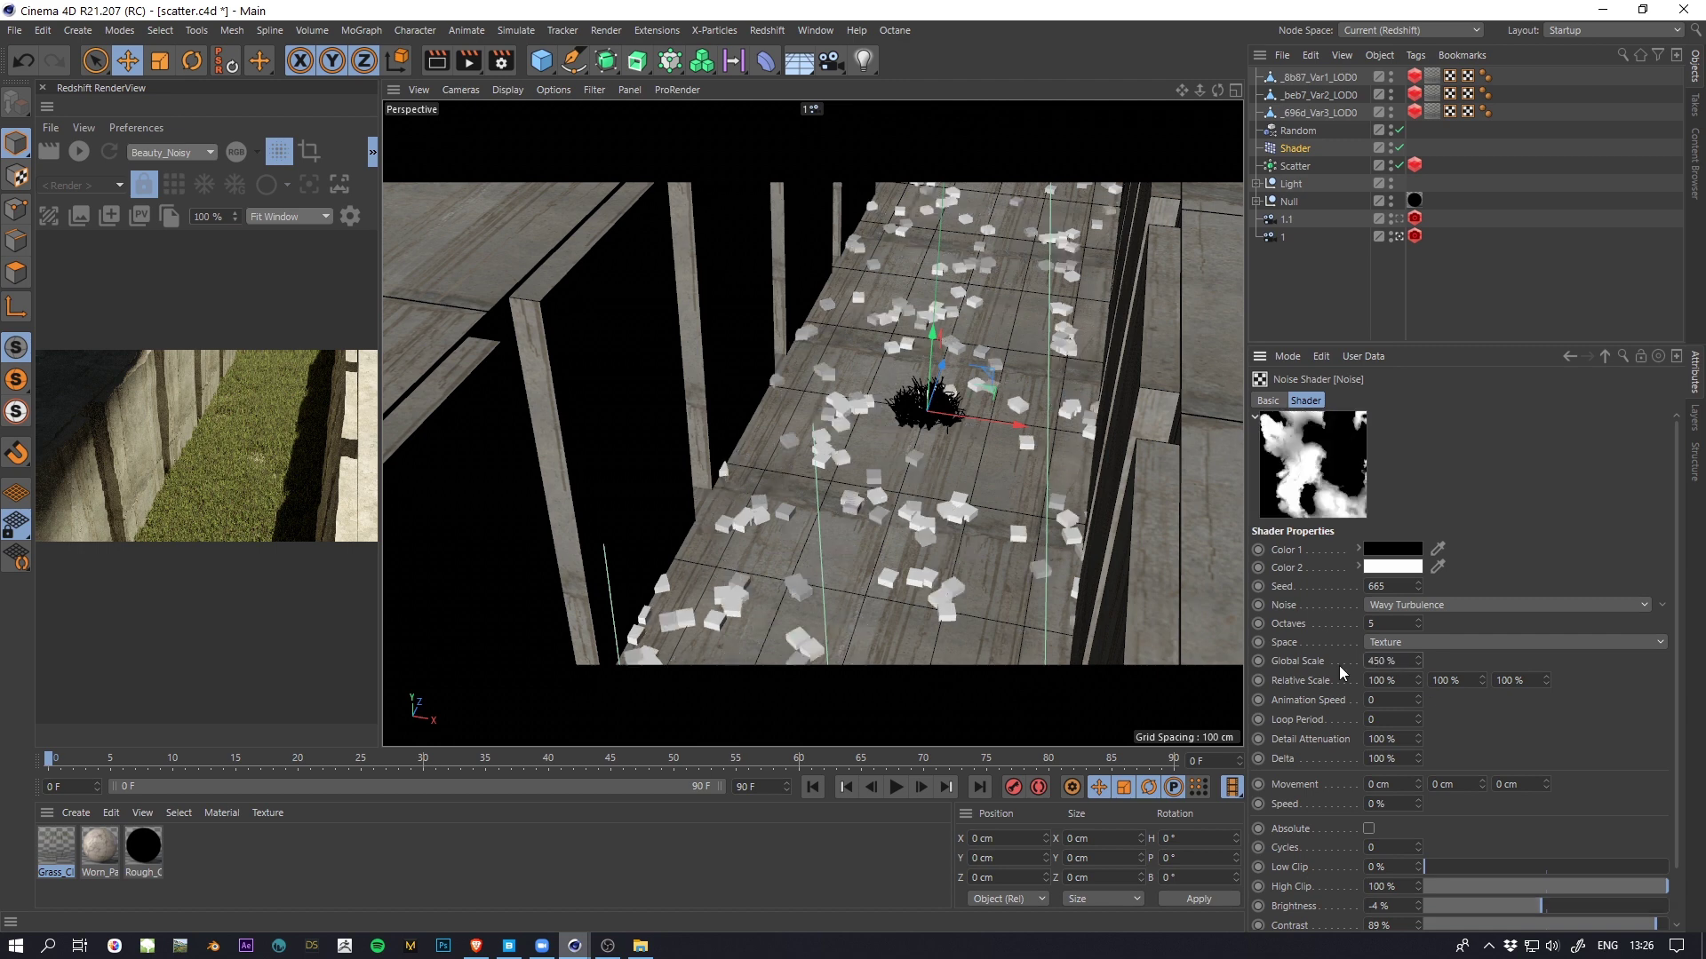
Step: Set the Scatter matrix Count to 2500
left_click(1294, 166)
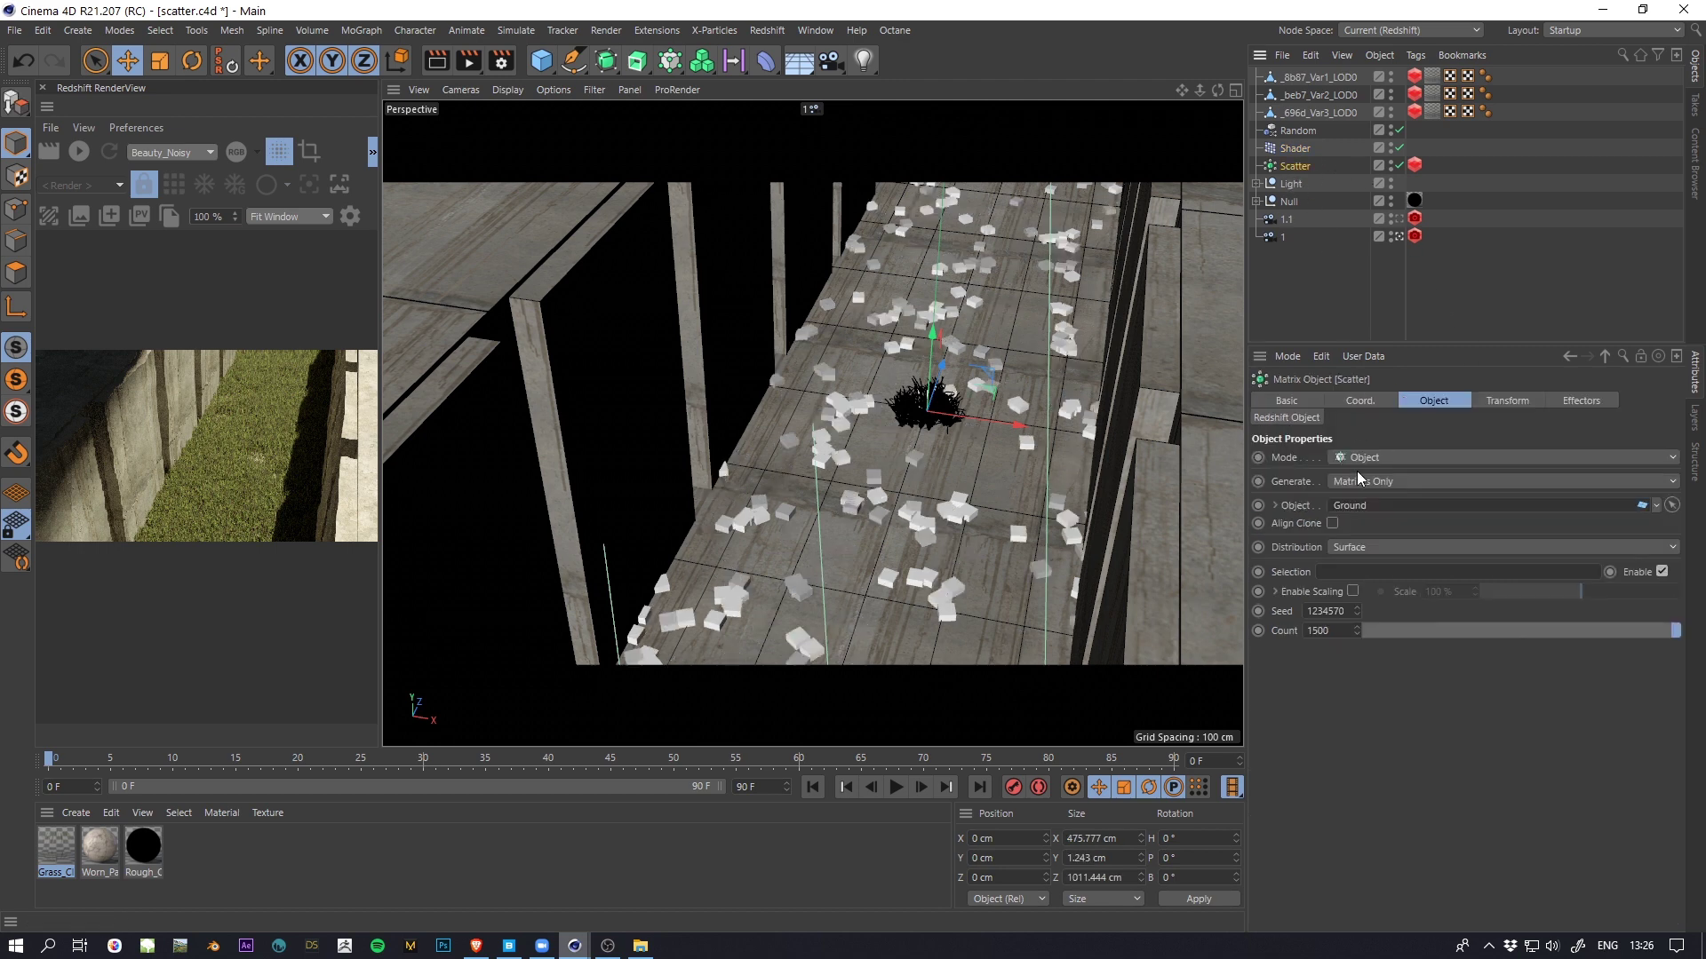
left_click_drag(1330, 627, 1283, 632)
type("2500")
key("Return")
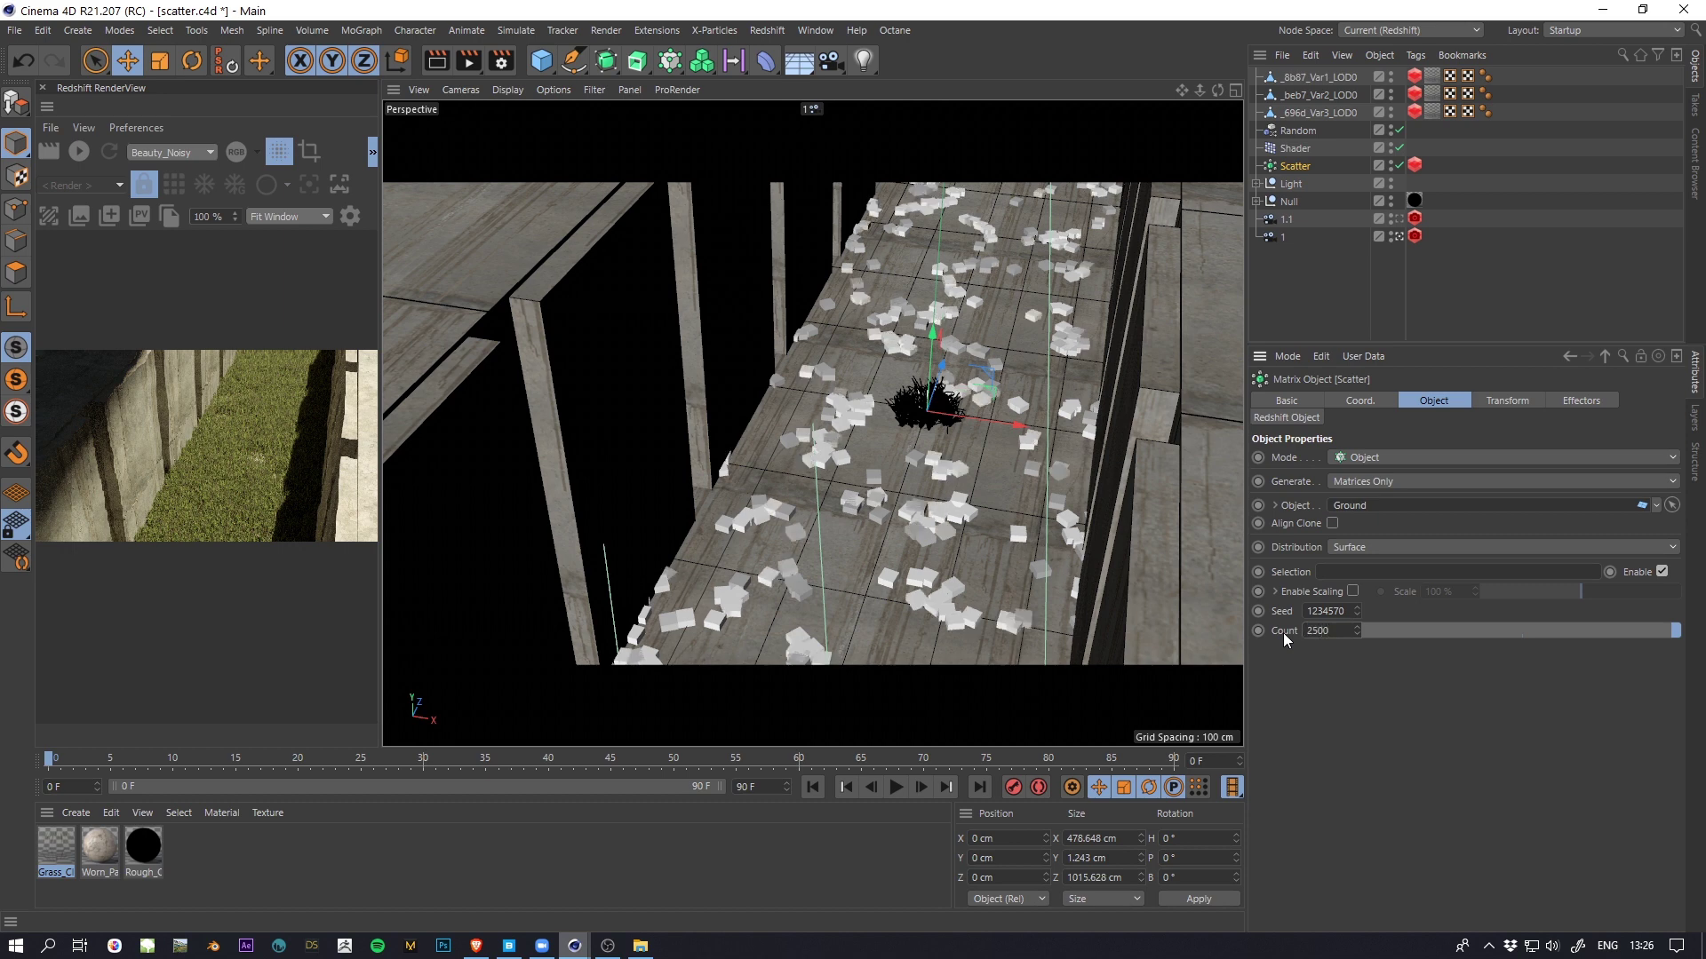
Step: Review the Shader effector's tabs, then widen the Redshift render view beside a narrower viewport
left_click(1294, 149)
left_click(1431, 403)
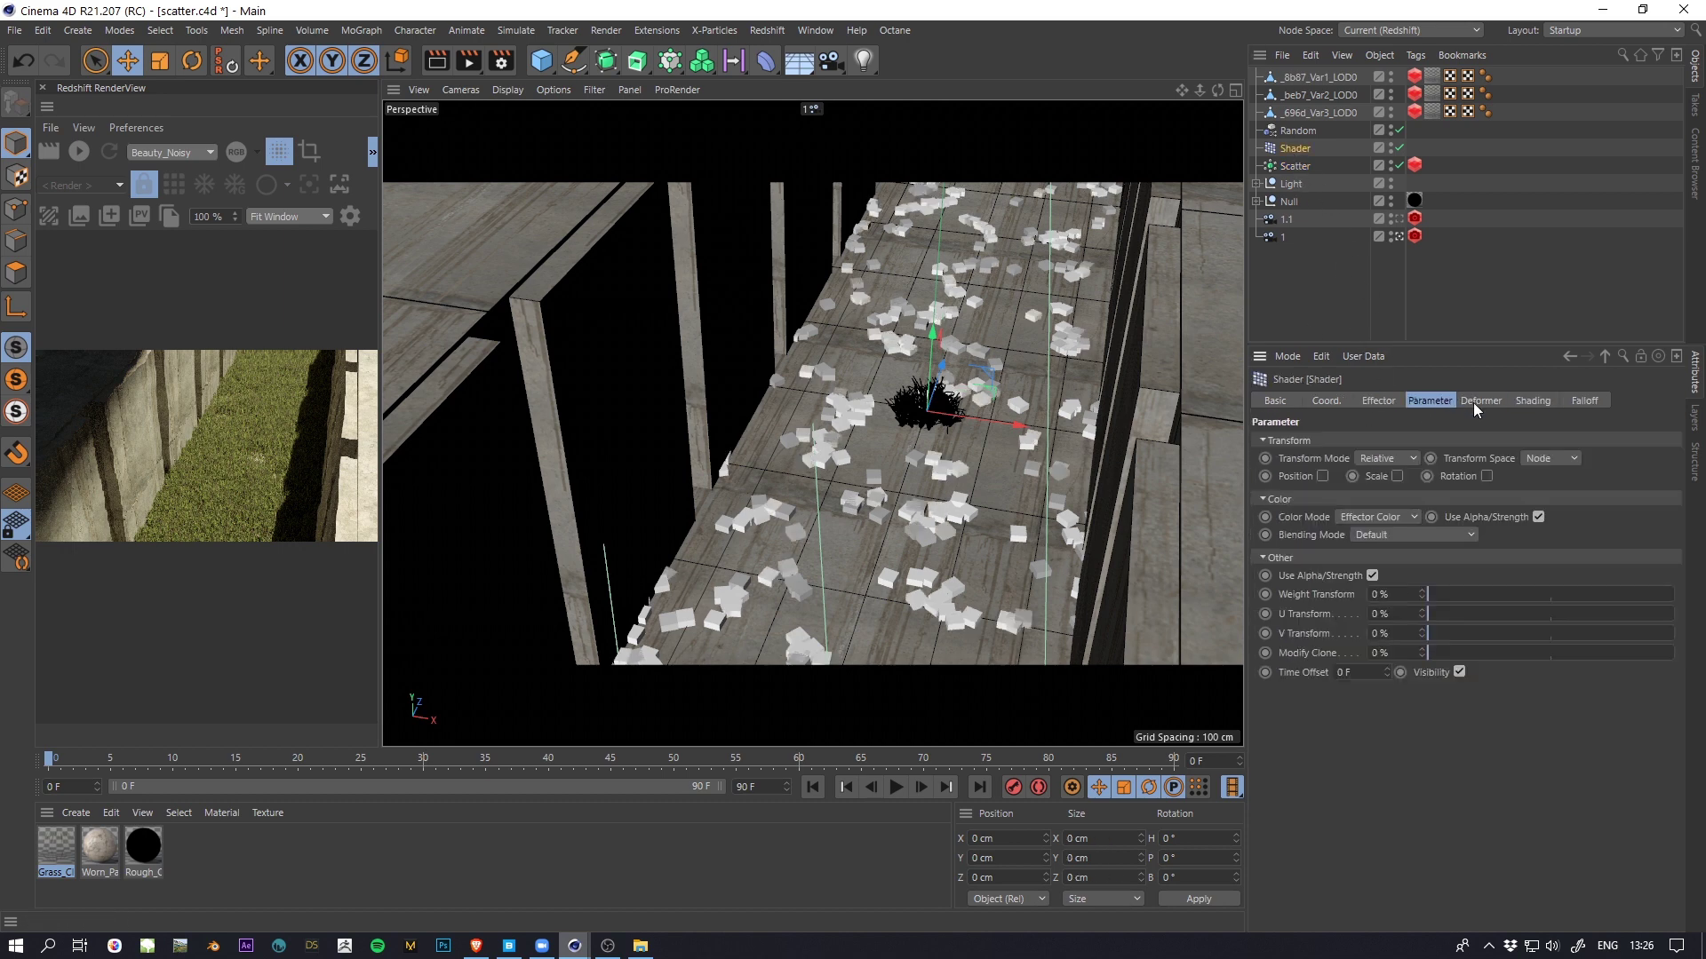
left_click(1473, 403)
left_click(1419, 400)
left_click(1382, 399)
left_click(1416, 399)
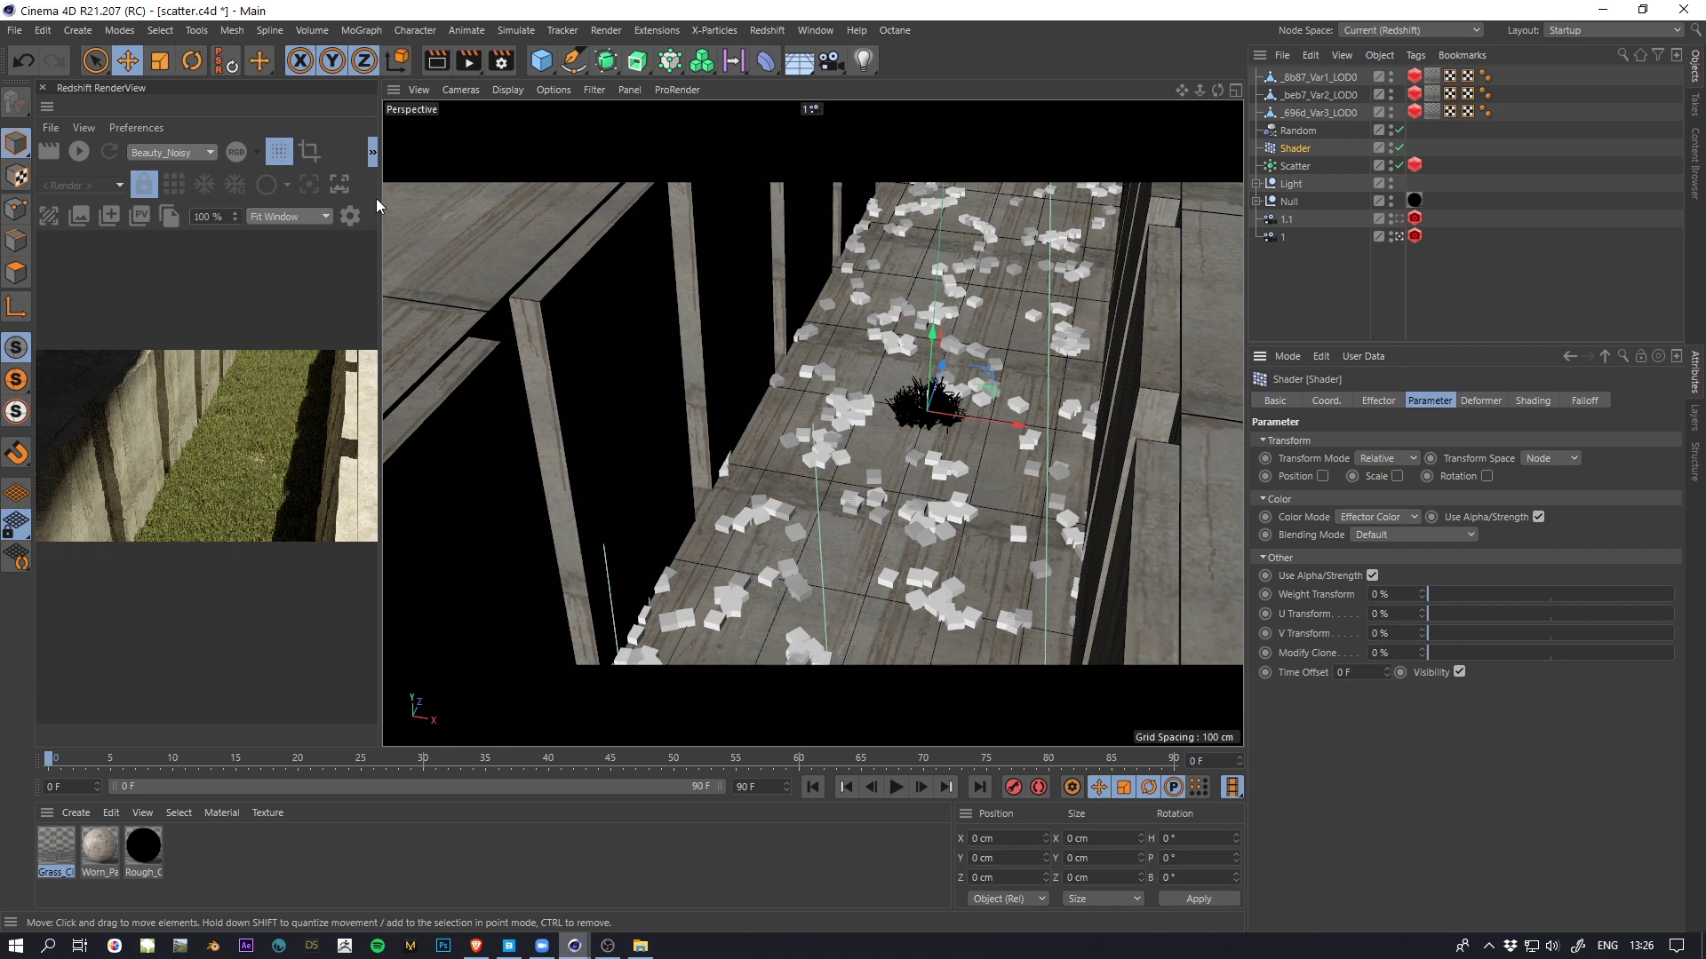
left_click_drag(380, 199, 693, 190)
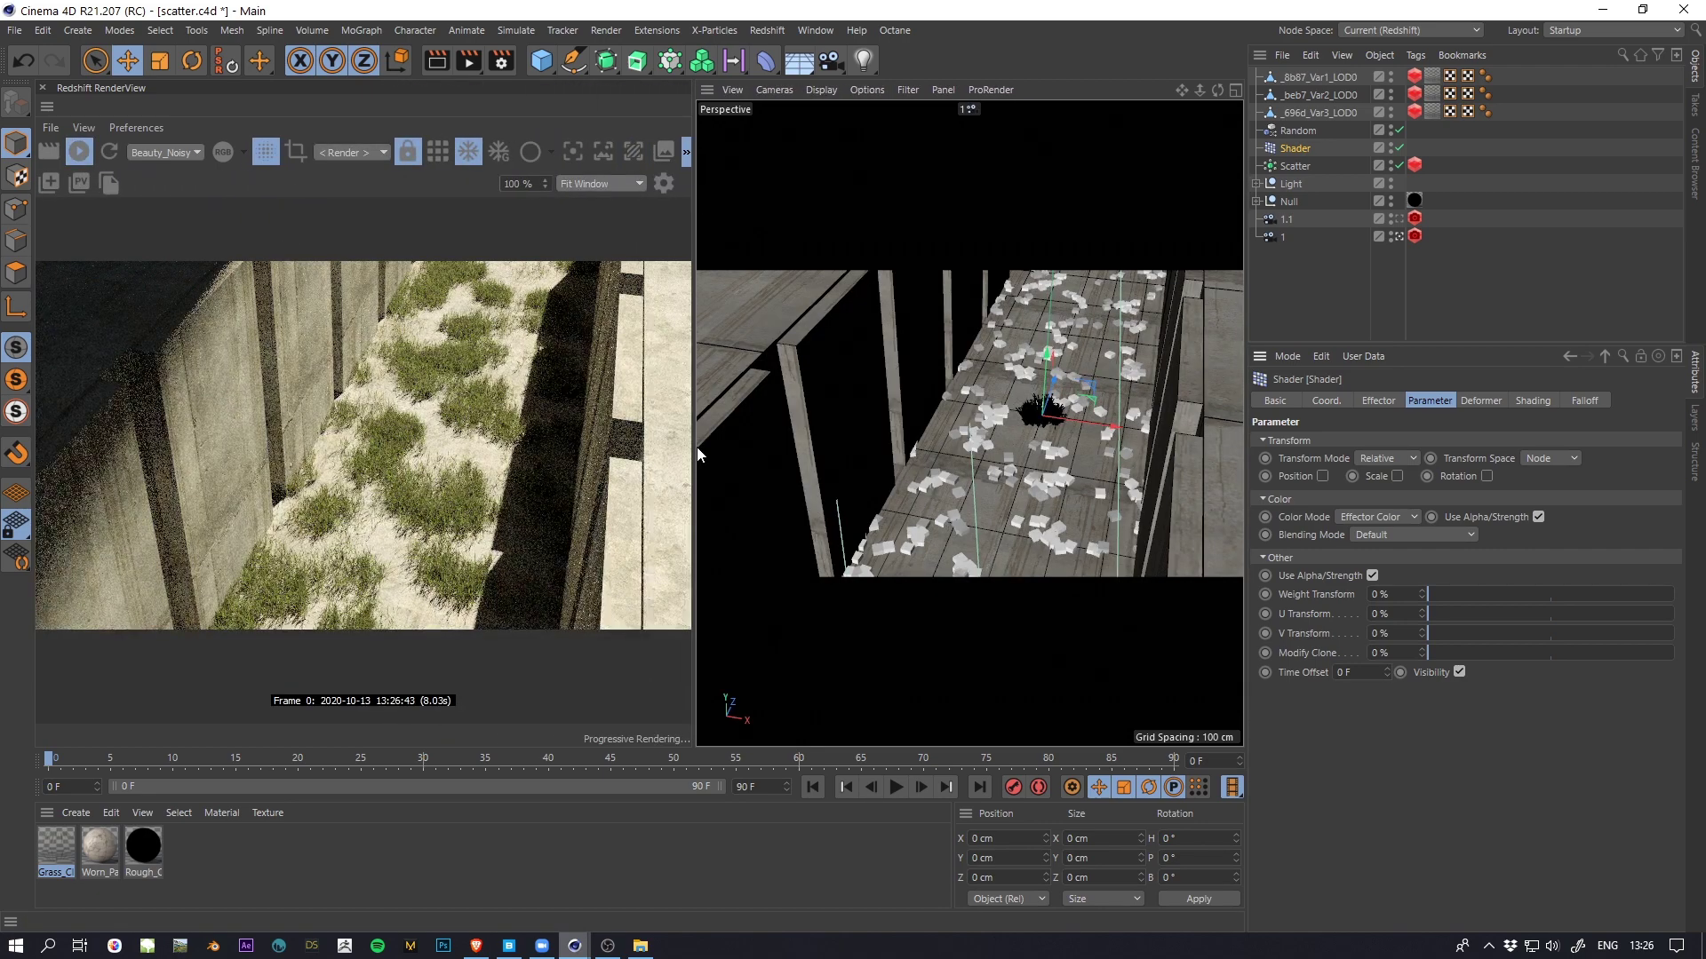
Step: Set the Shader effector's Noise brightness to 0 % so grass forms larger connected clumps
left_click(1517, 402)
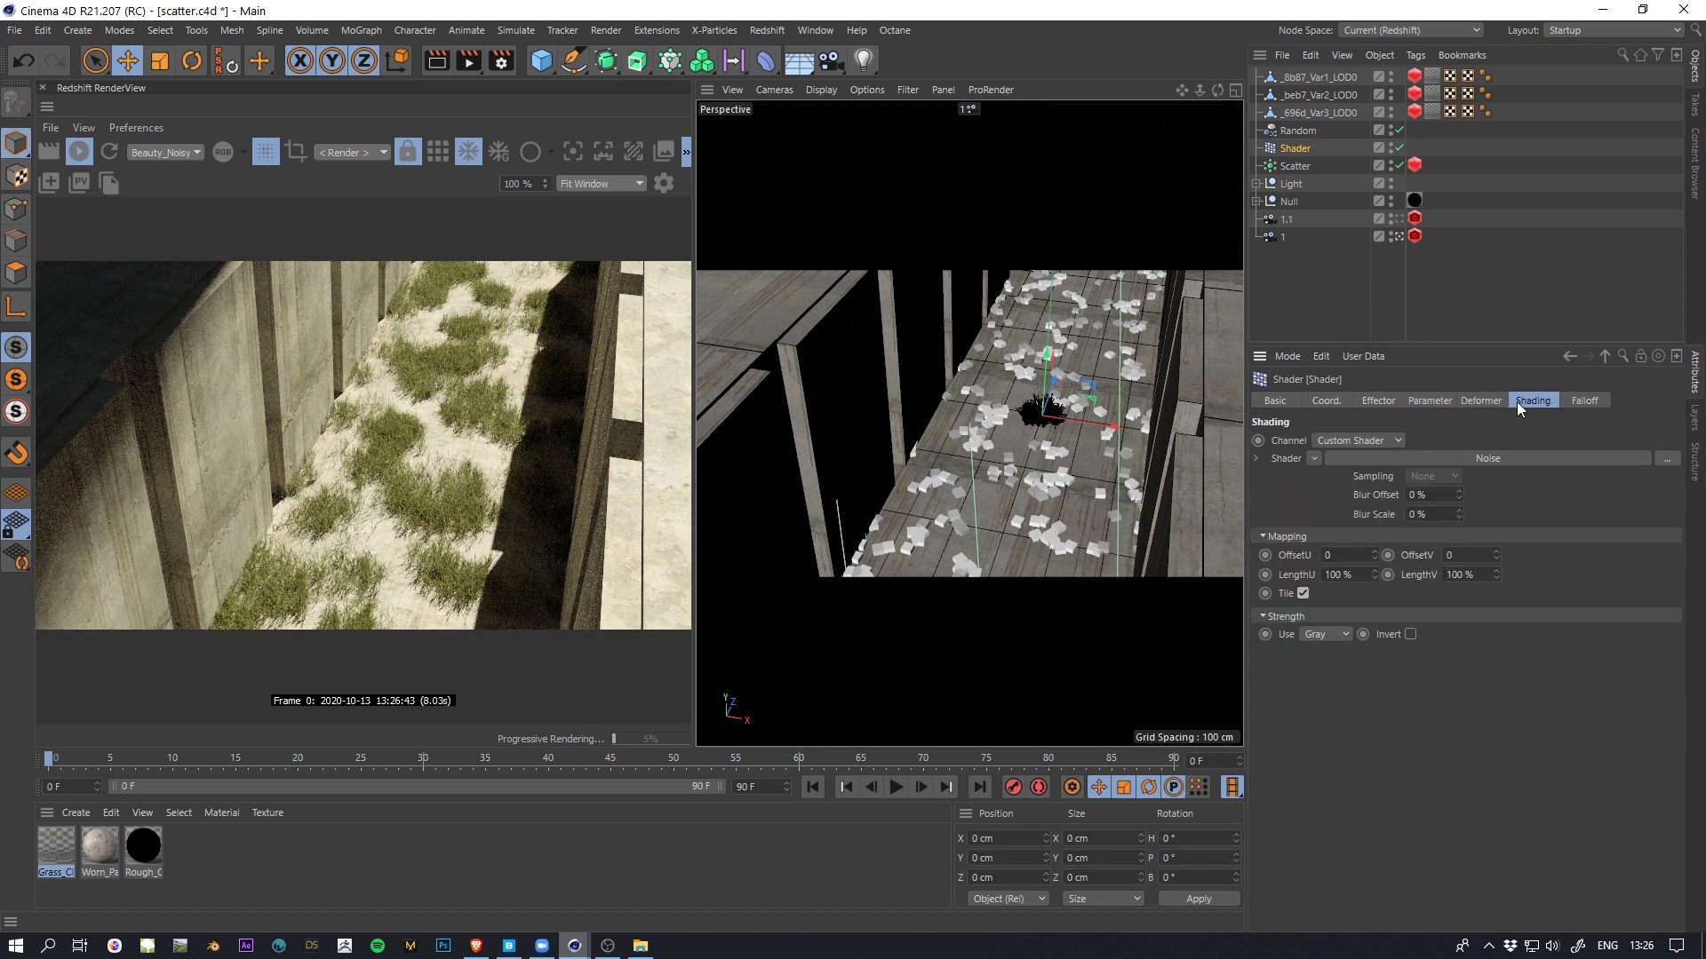
left_click(1481, 401)
left_click(1523, 402)
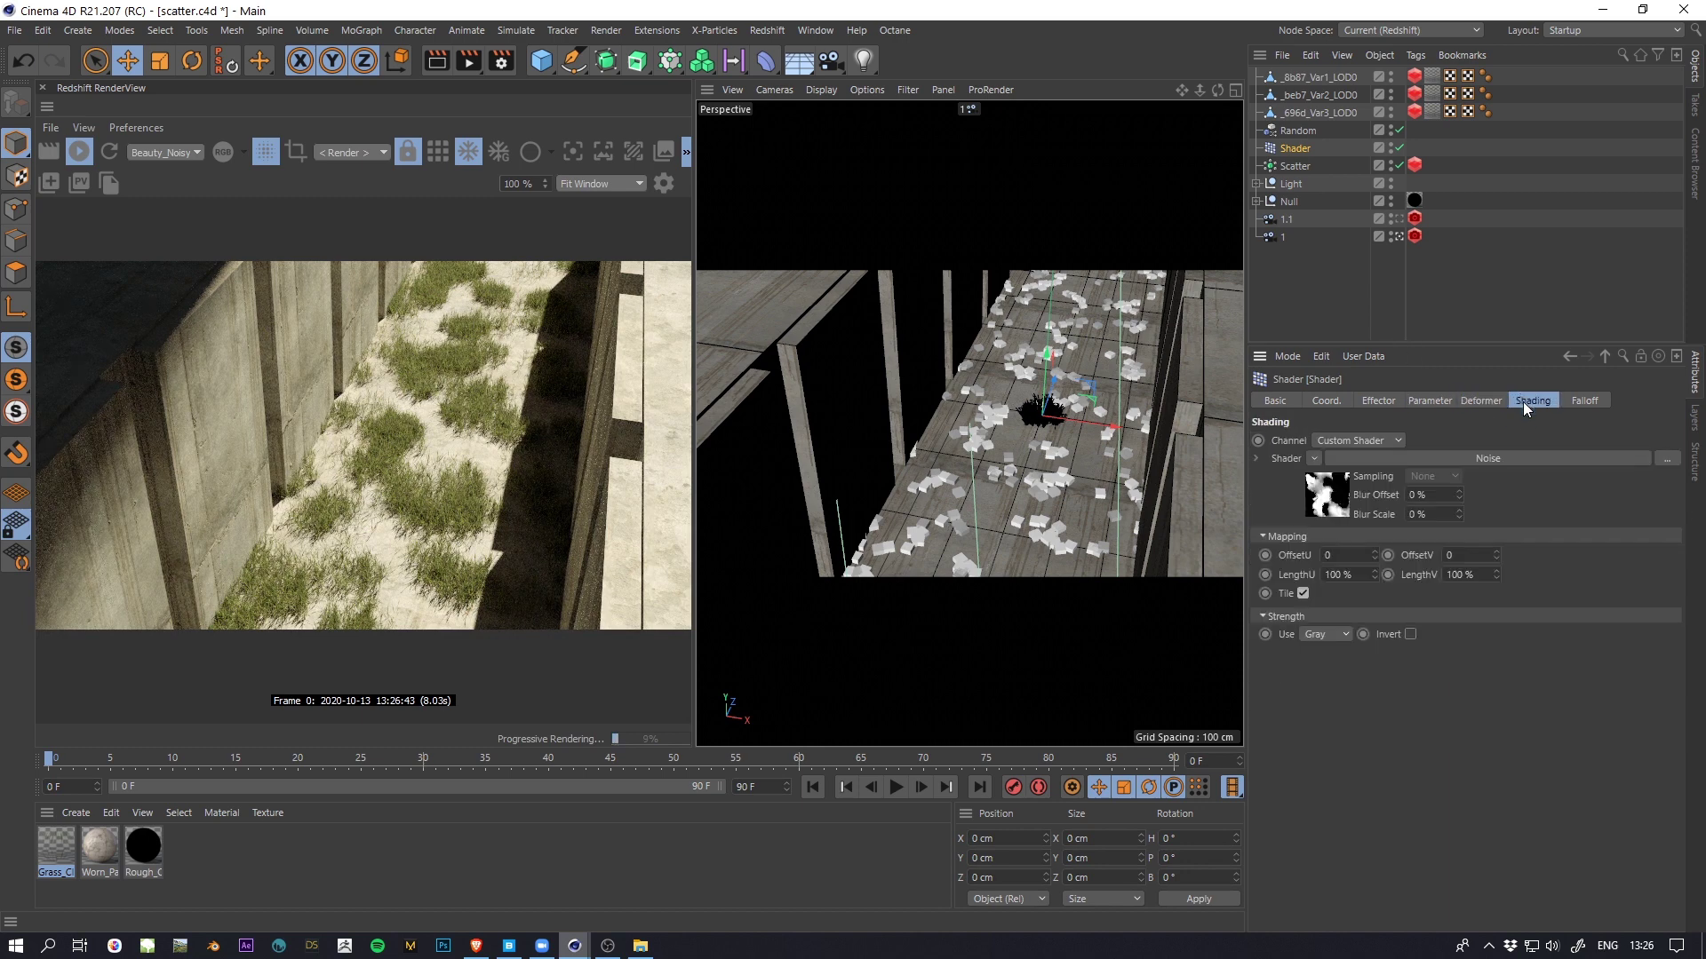
left_click(1317, 502)
scroll(1532, 844, "down", 1)
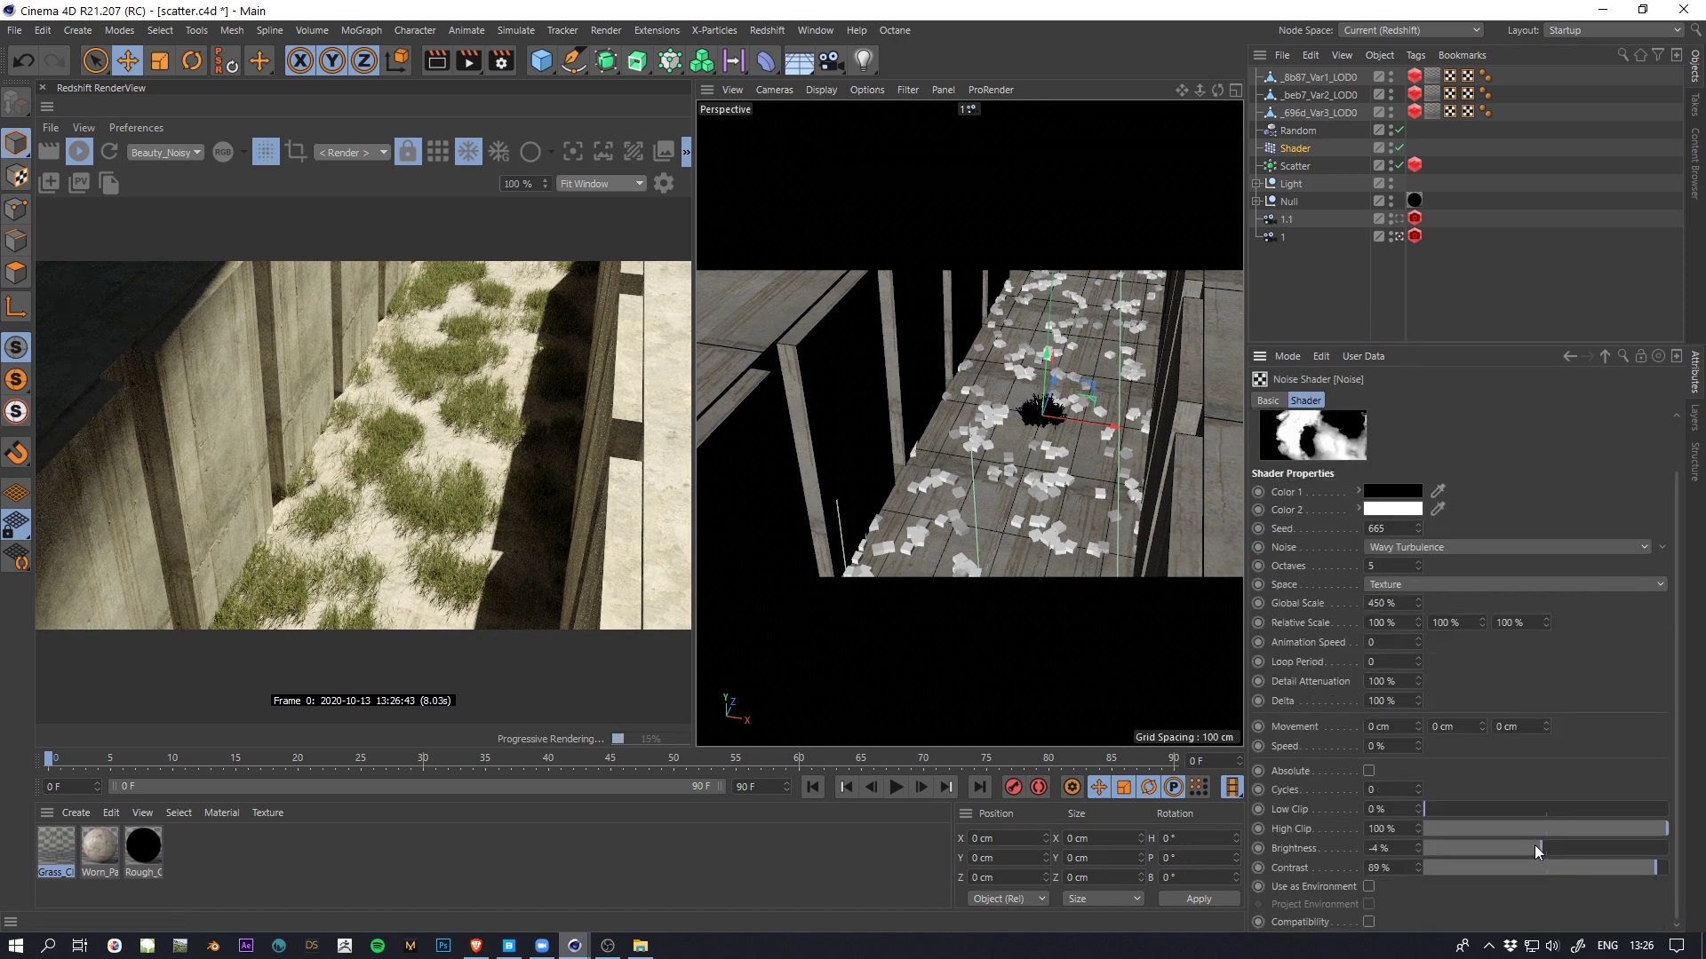
mouse_move(1537, 846)
left_mouse_down()
mouse_move(1521, 846)
mouse_move(1546, 851)
left_mouse_up()
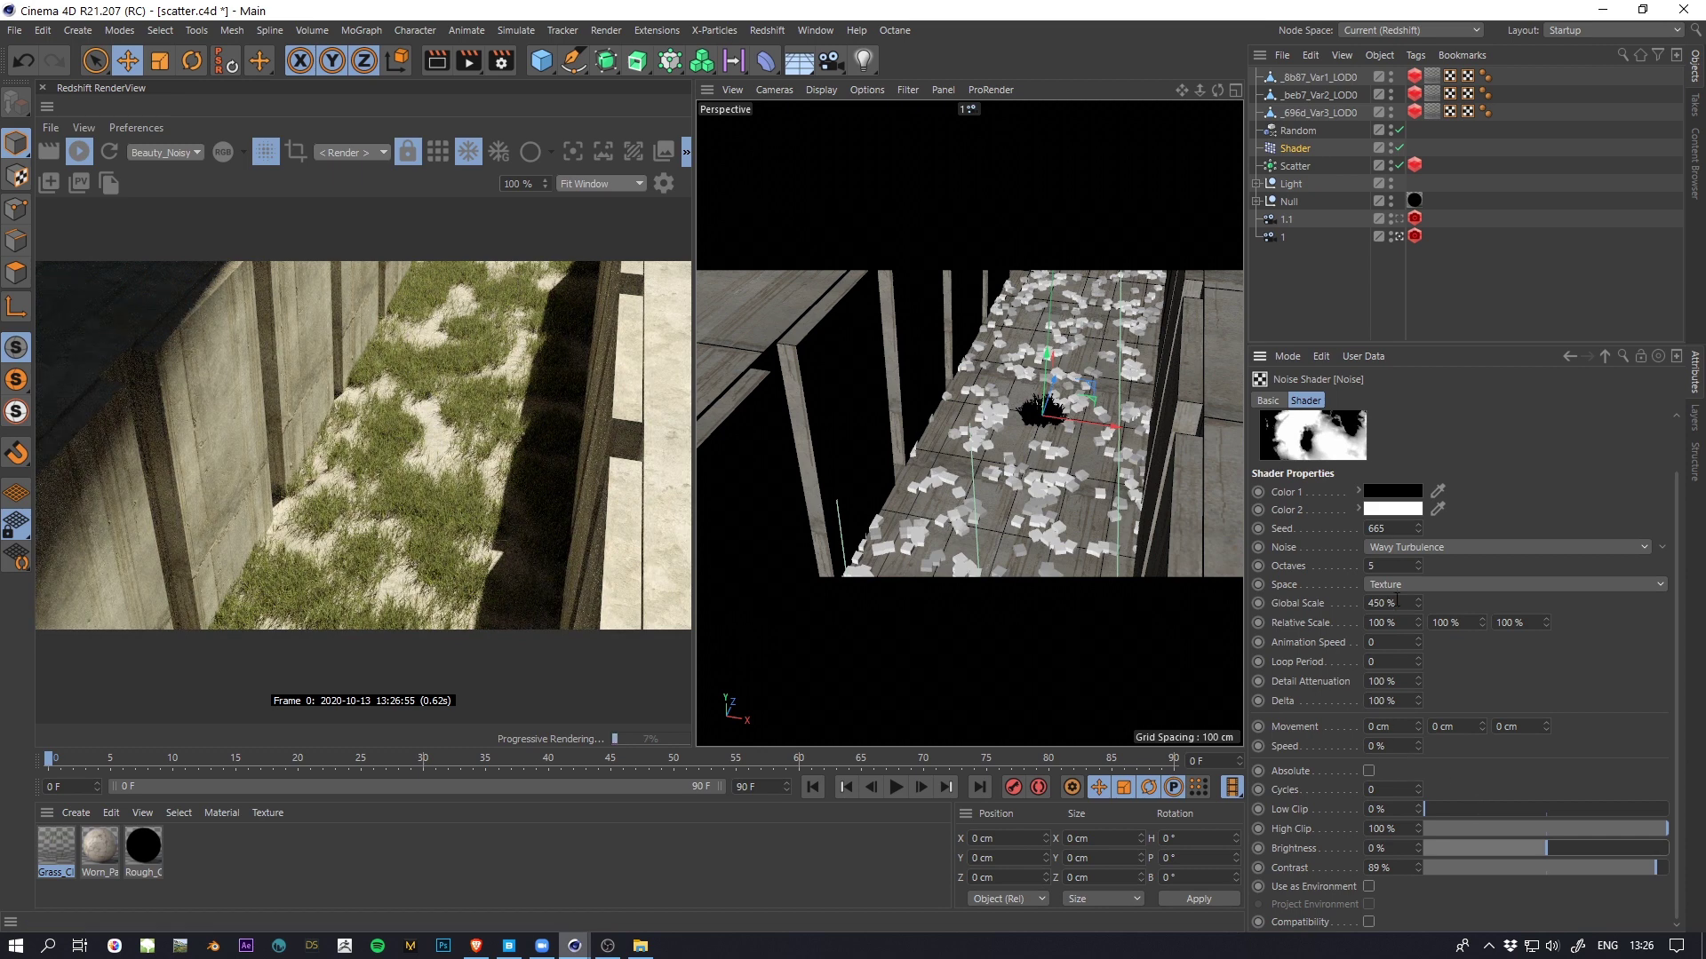
left_click(1294, 166)
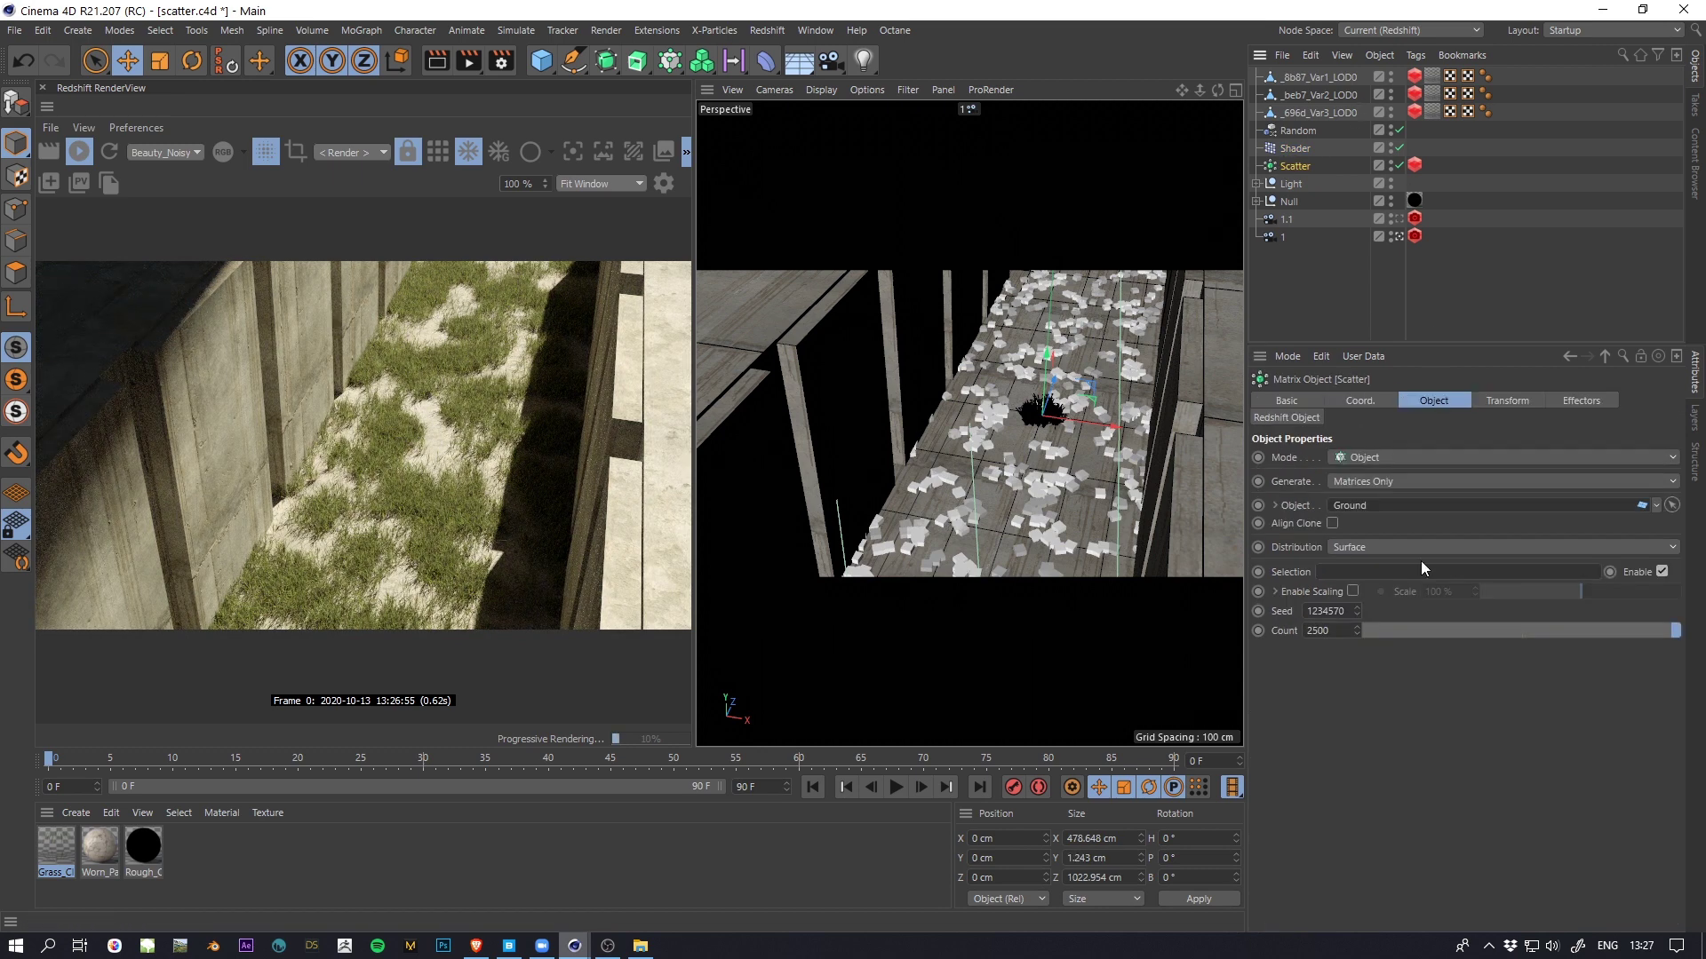
Step: Set the Scatter Count to 15000, briefly trying 3500 before returning to 15000
double_click(1337, 631)
type("15000")
key("Return")
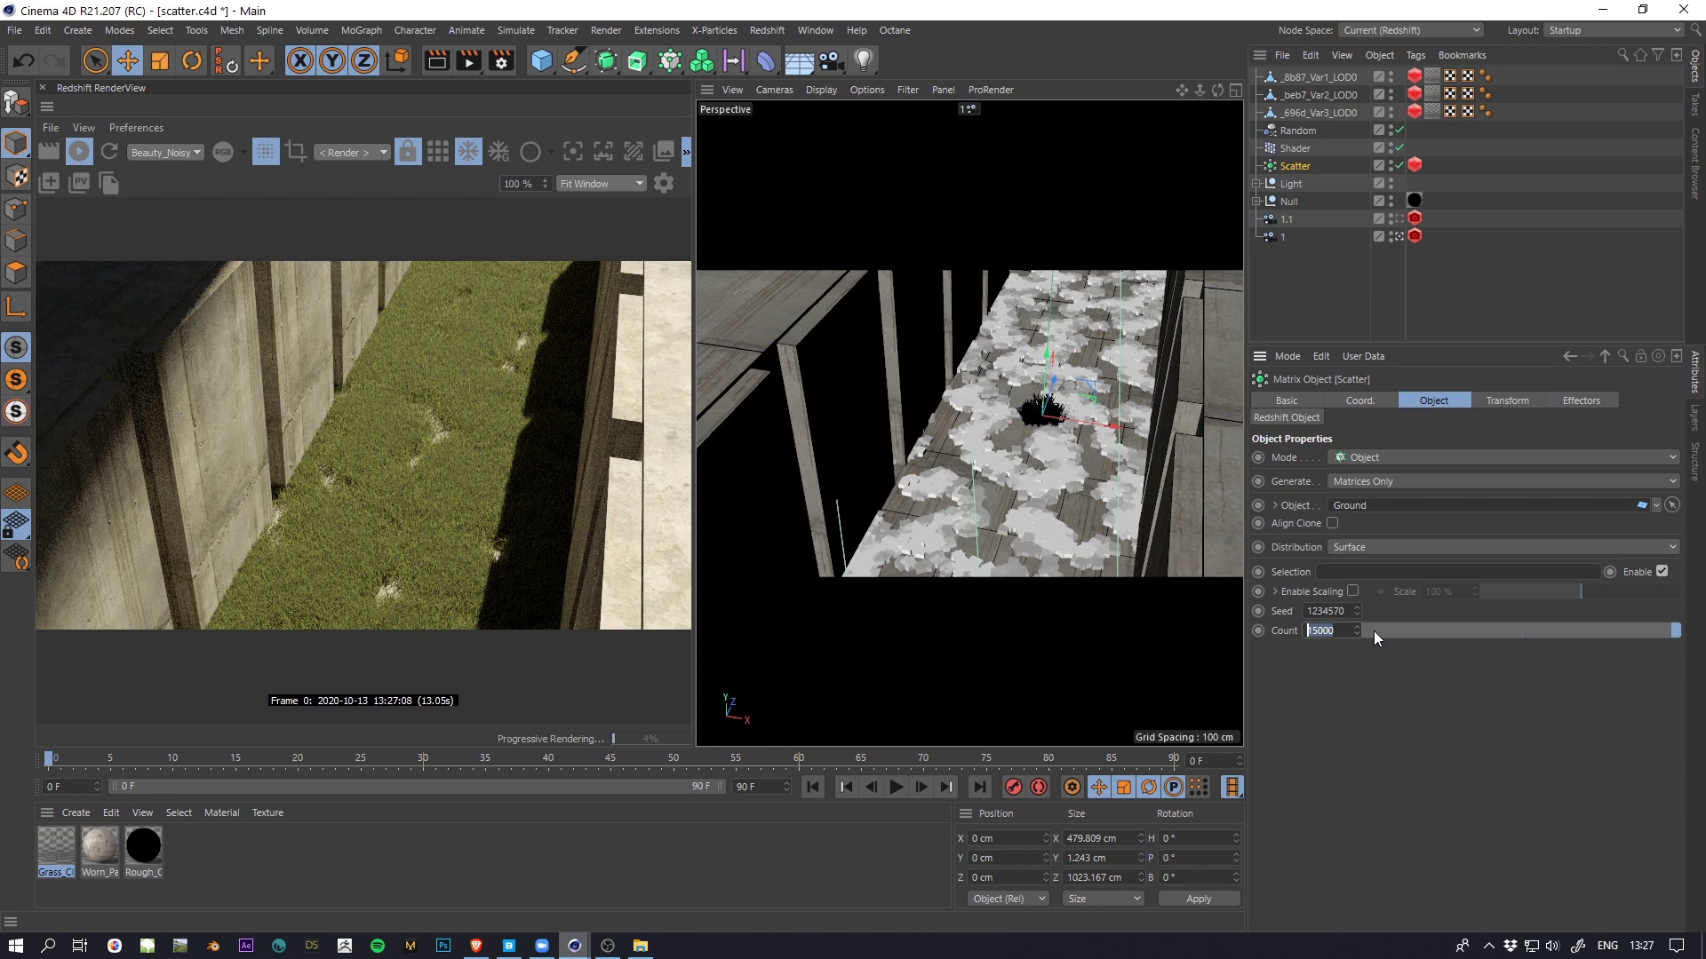
type("3500")
key("Return")
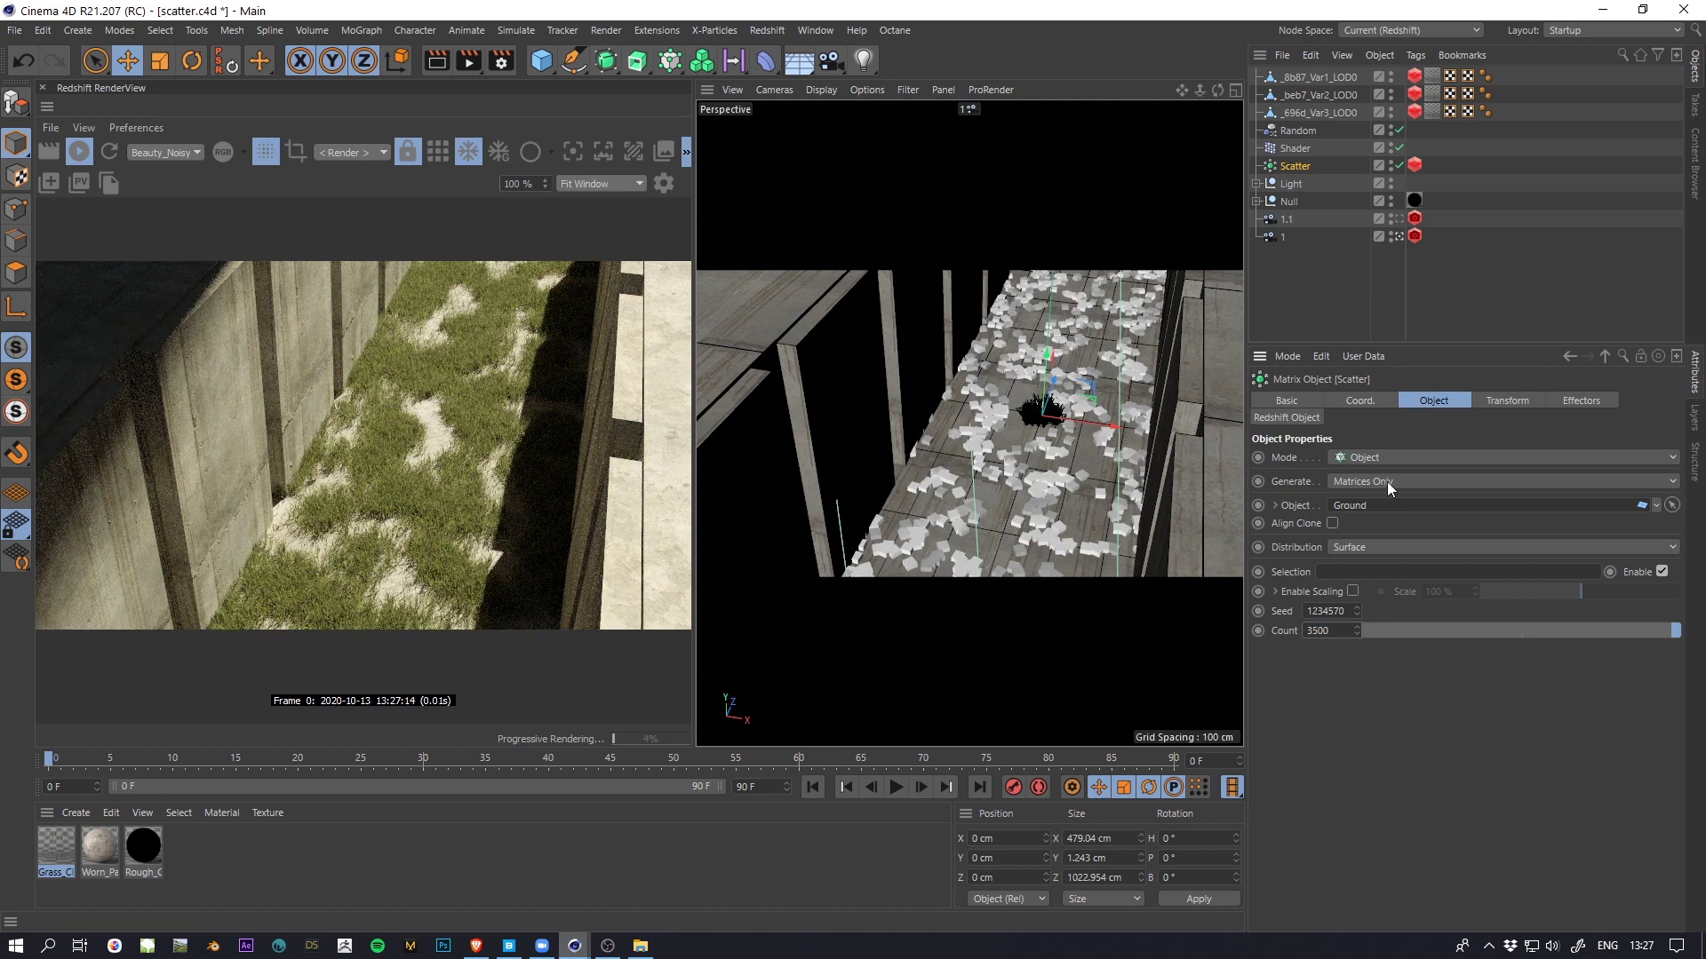
type("15000")
key("Return")
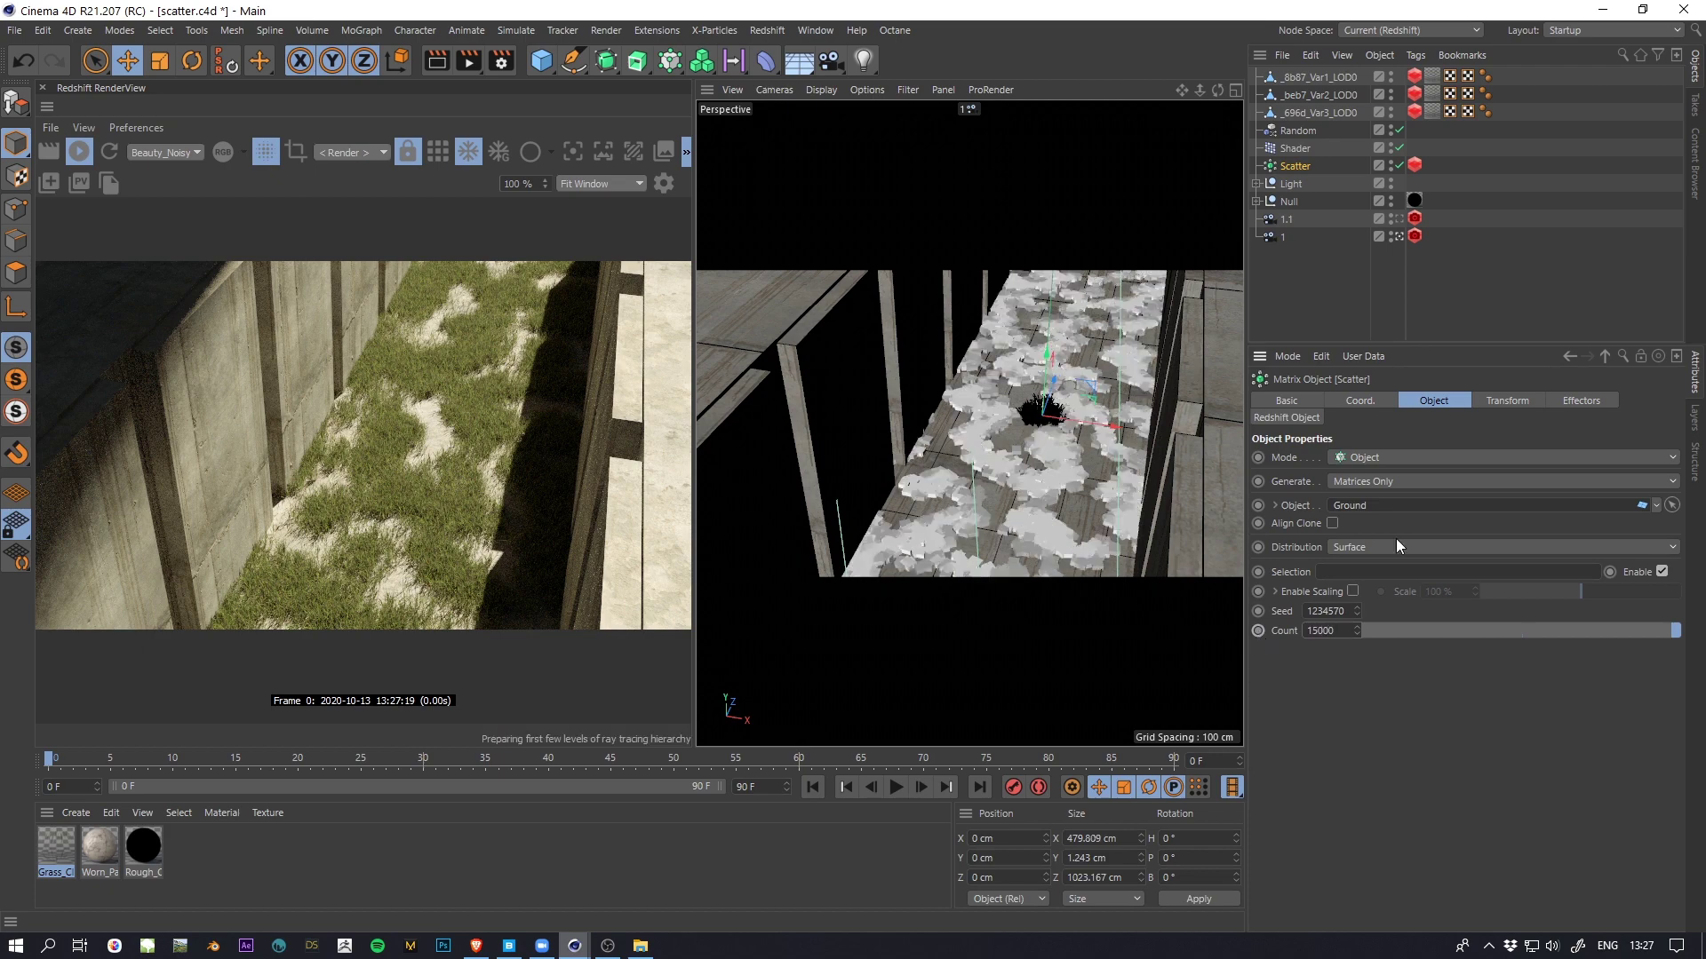
left_click(1297, 148)
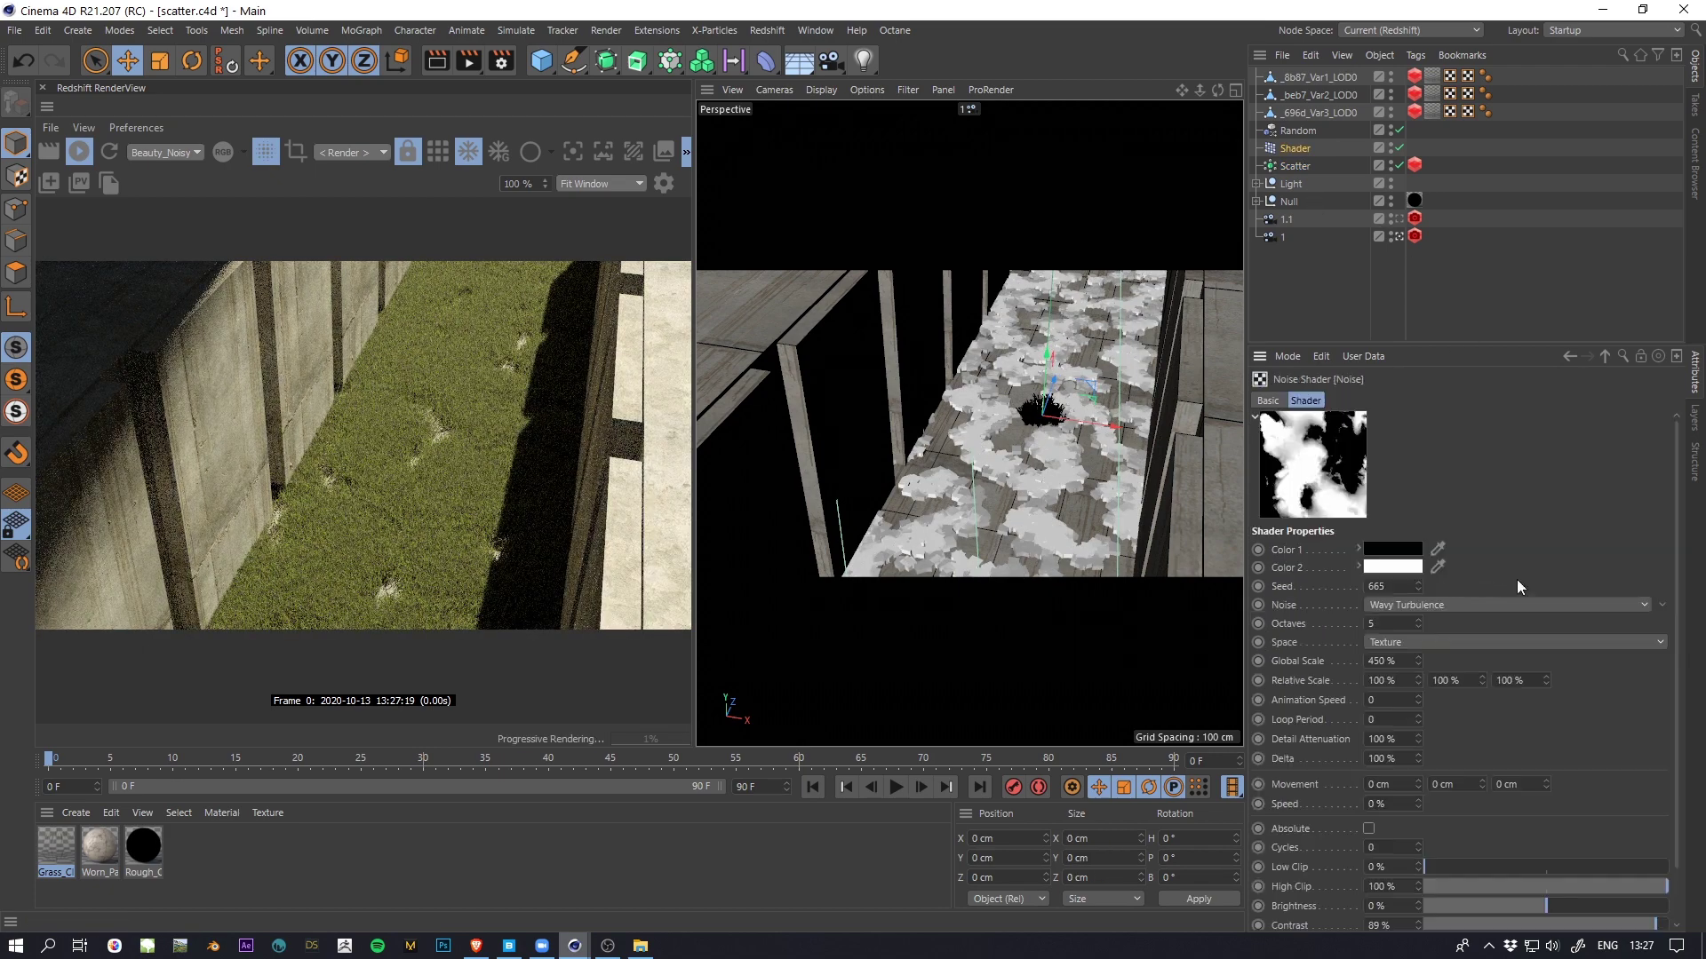
Step: Set the driving noise's Brightness to -6 %
scroll(1548, 860, "down", 3)
left_click_drag(1547, 849, 1533, 849)
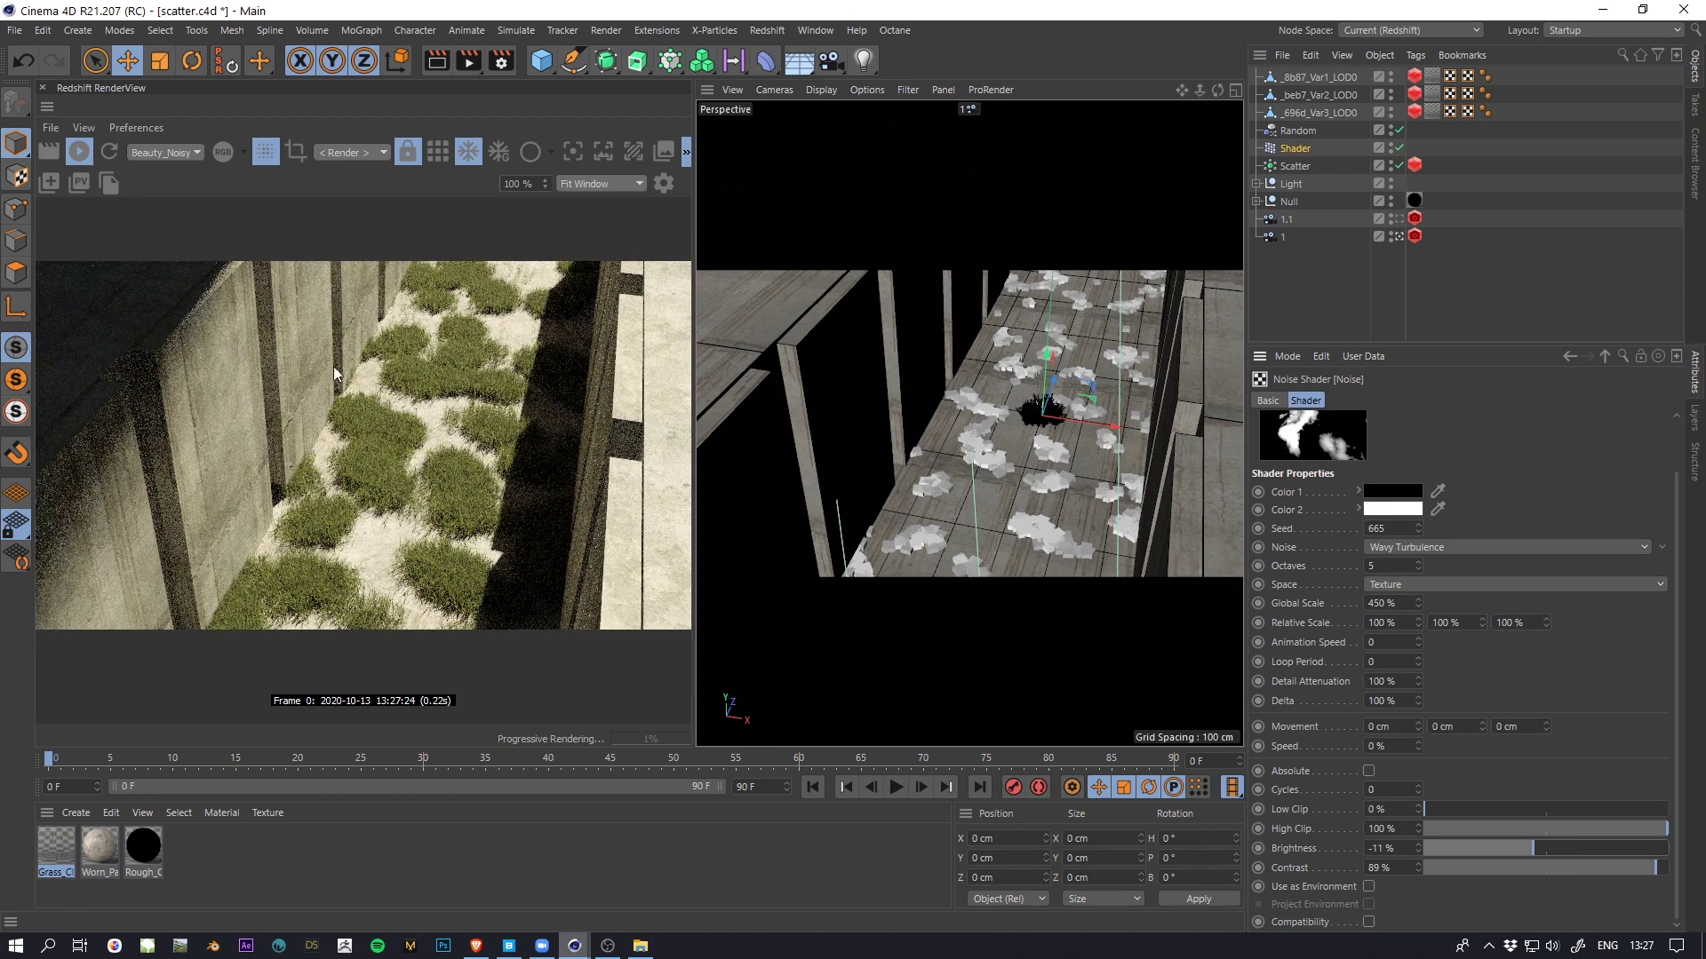
left_click_drag(1540, 846, 1538, 846)
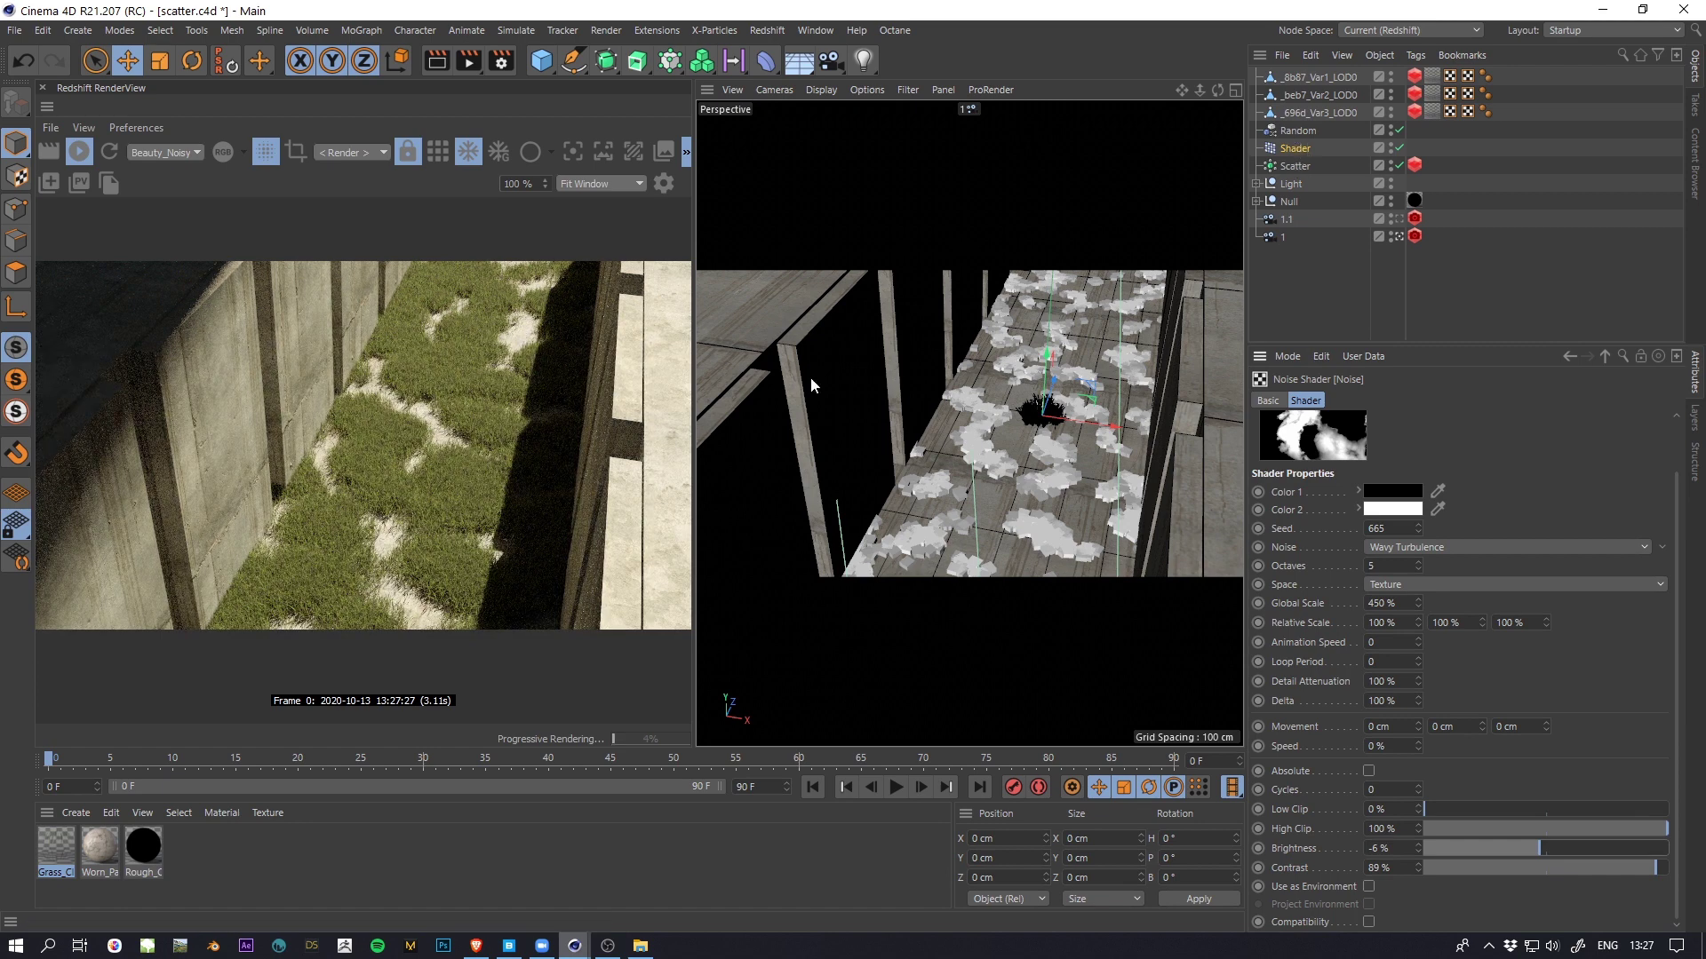
Step: Clear the object selection and bring the OBS recorder window to the front
left_click(1332, 266)
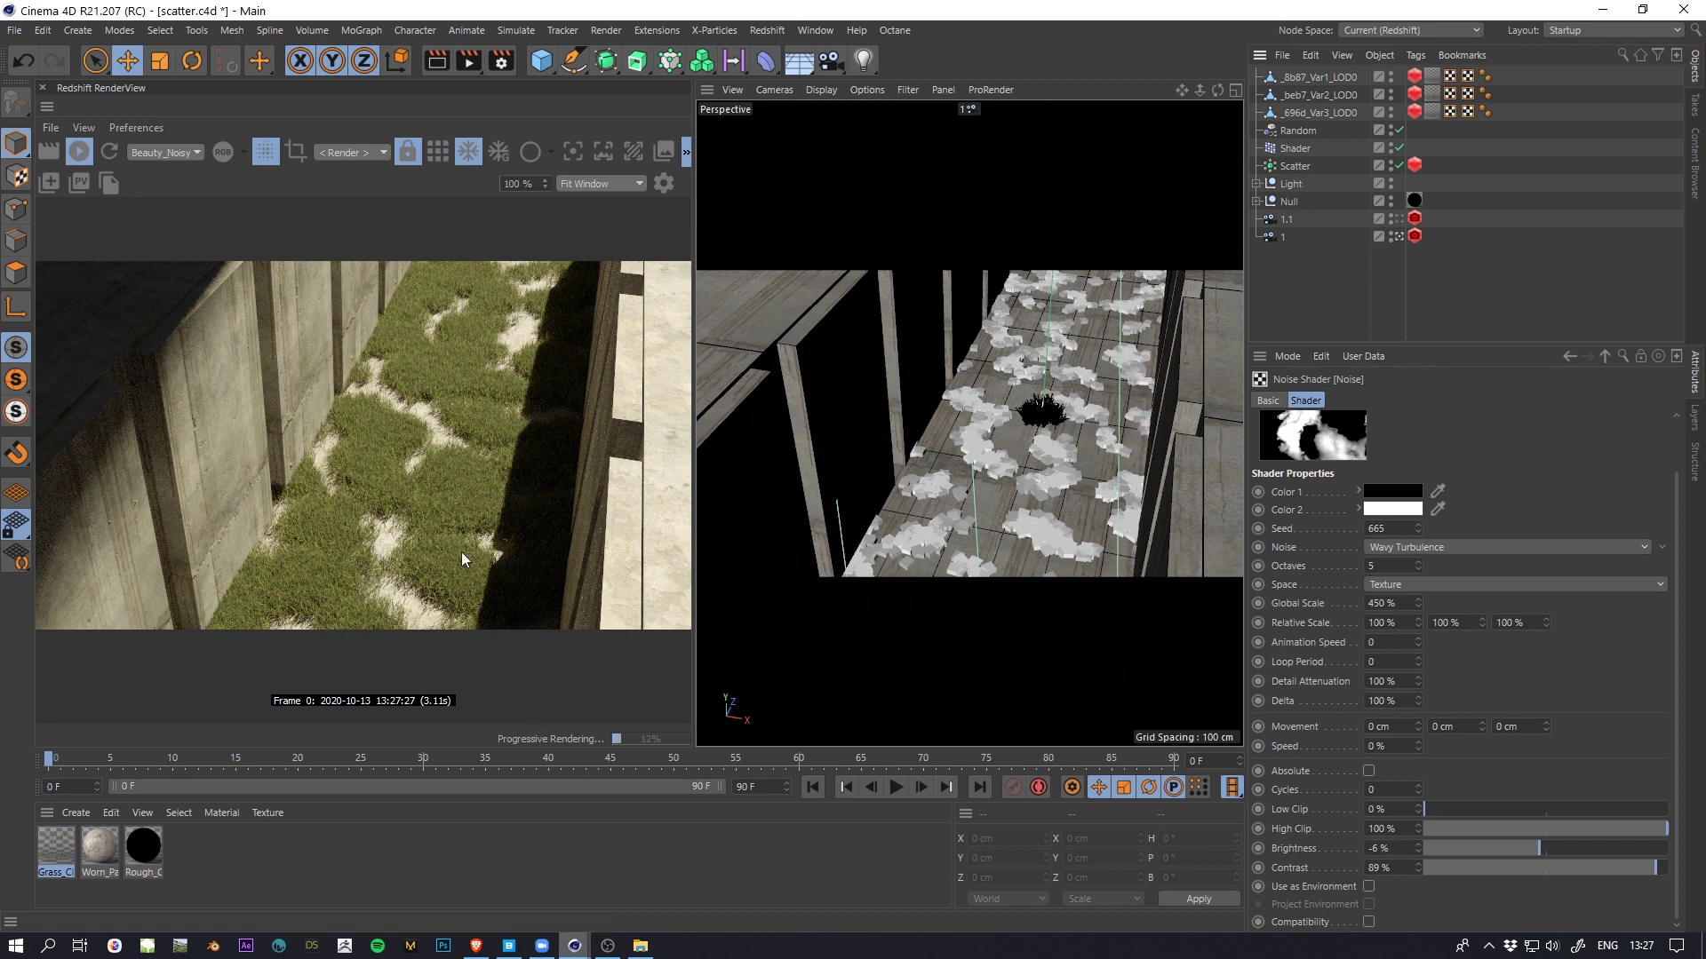
left_click(1298, 130)
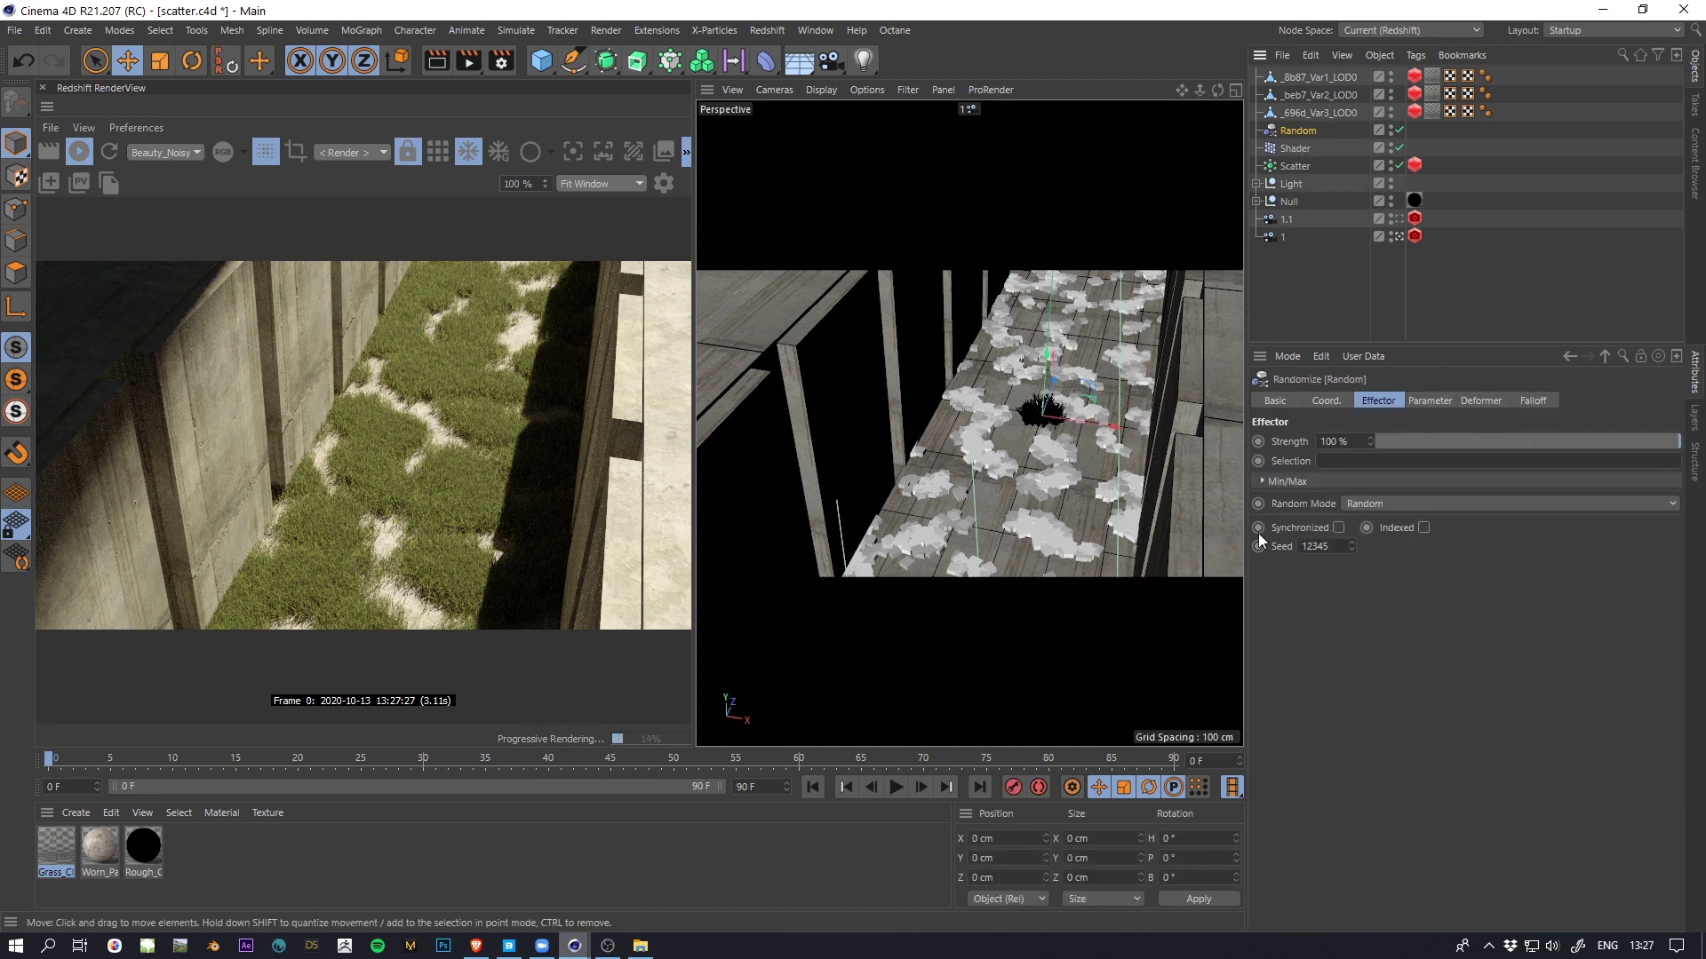
left_click_drag(1266, 121, 1489, 170)
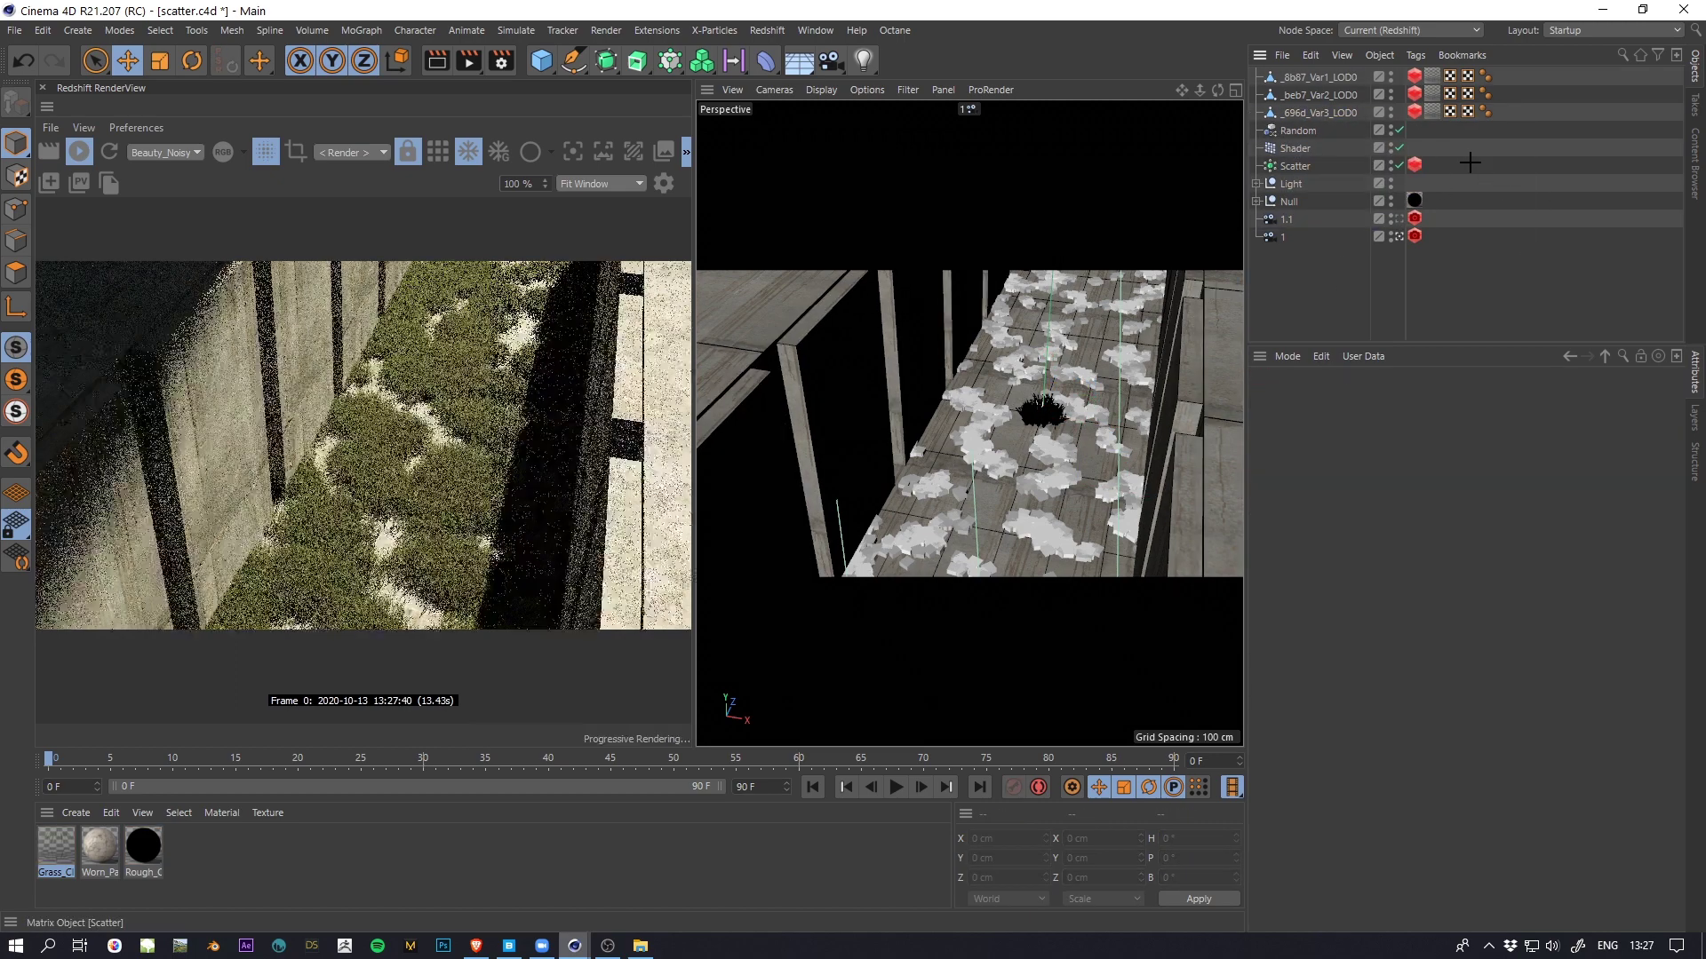
left_click(1476, 233)
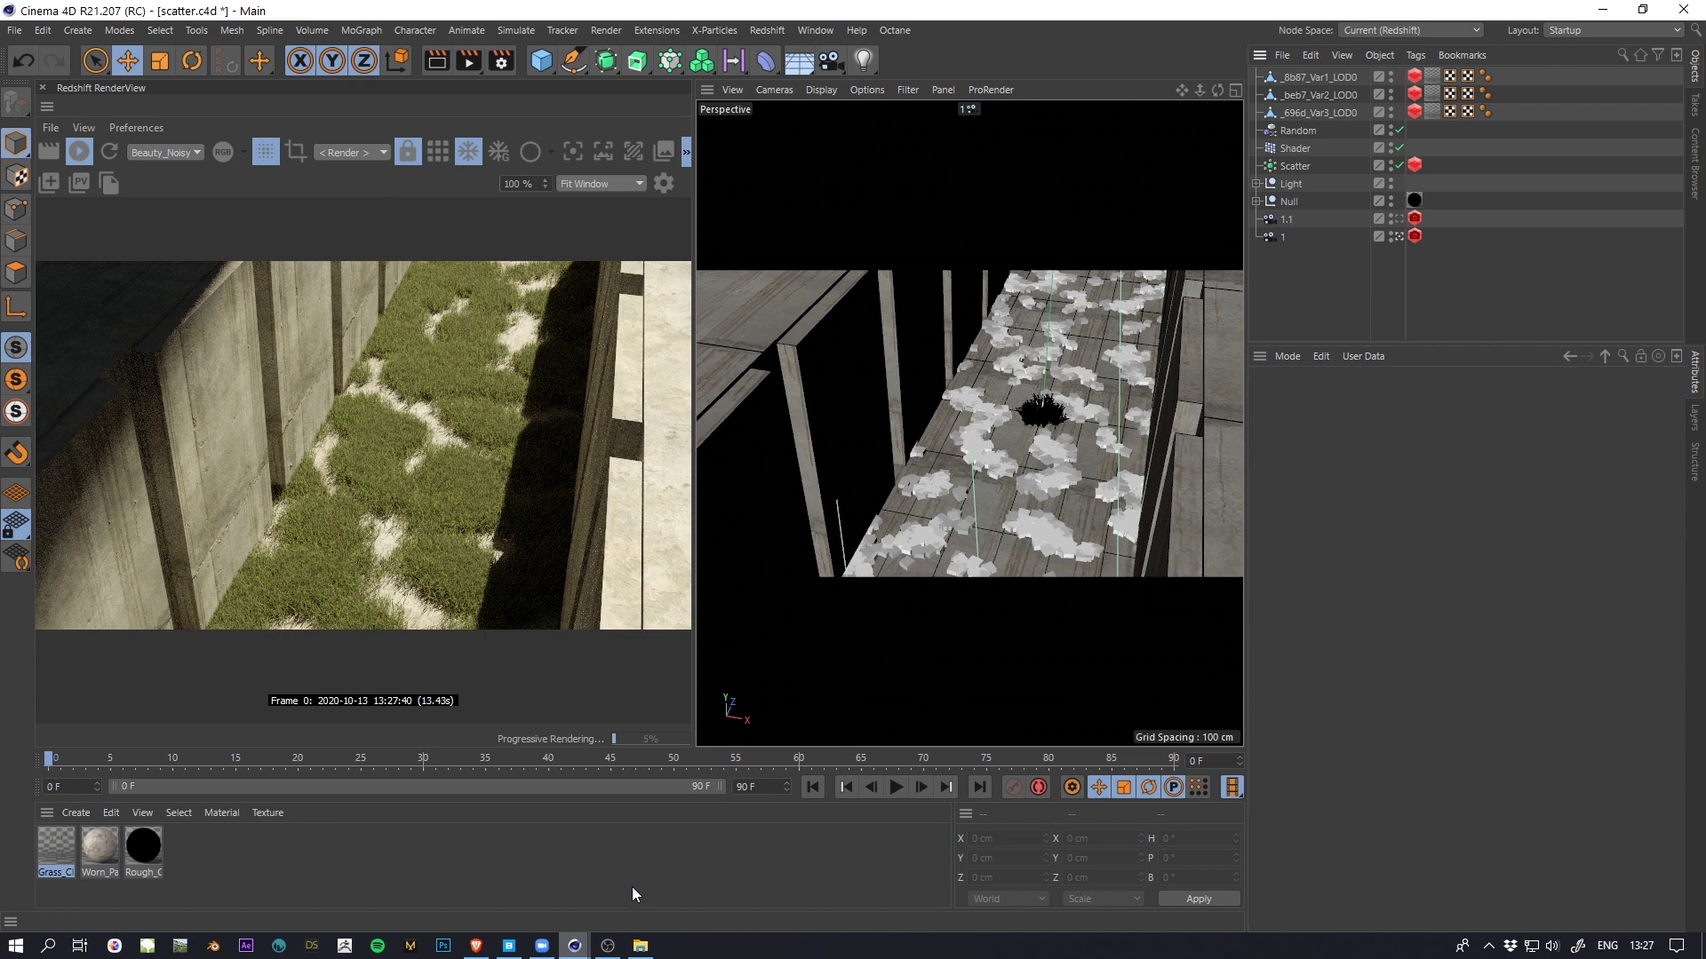
left_click(609, 946)
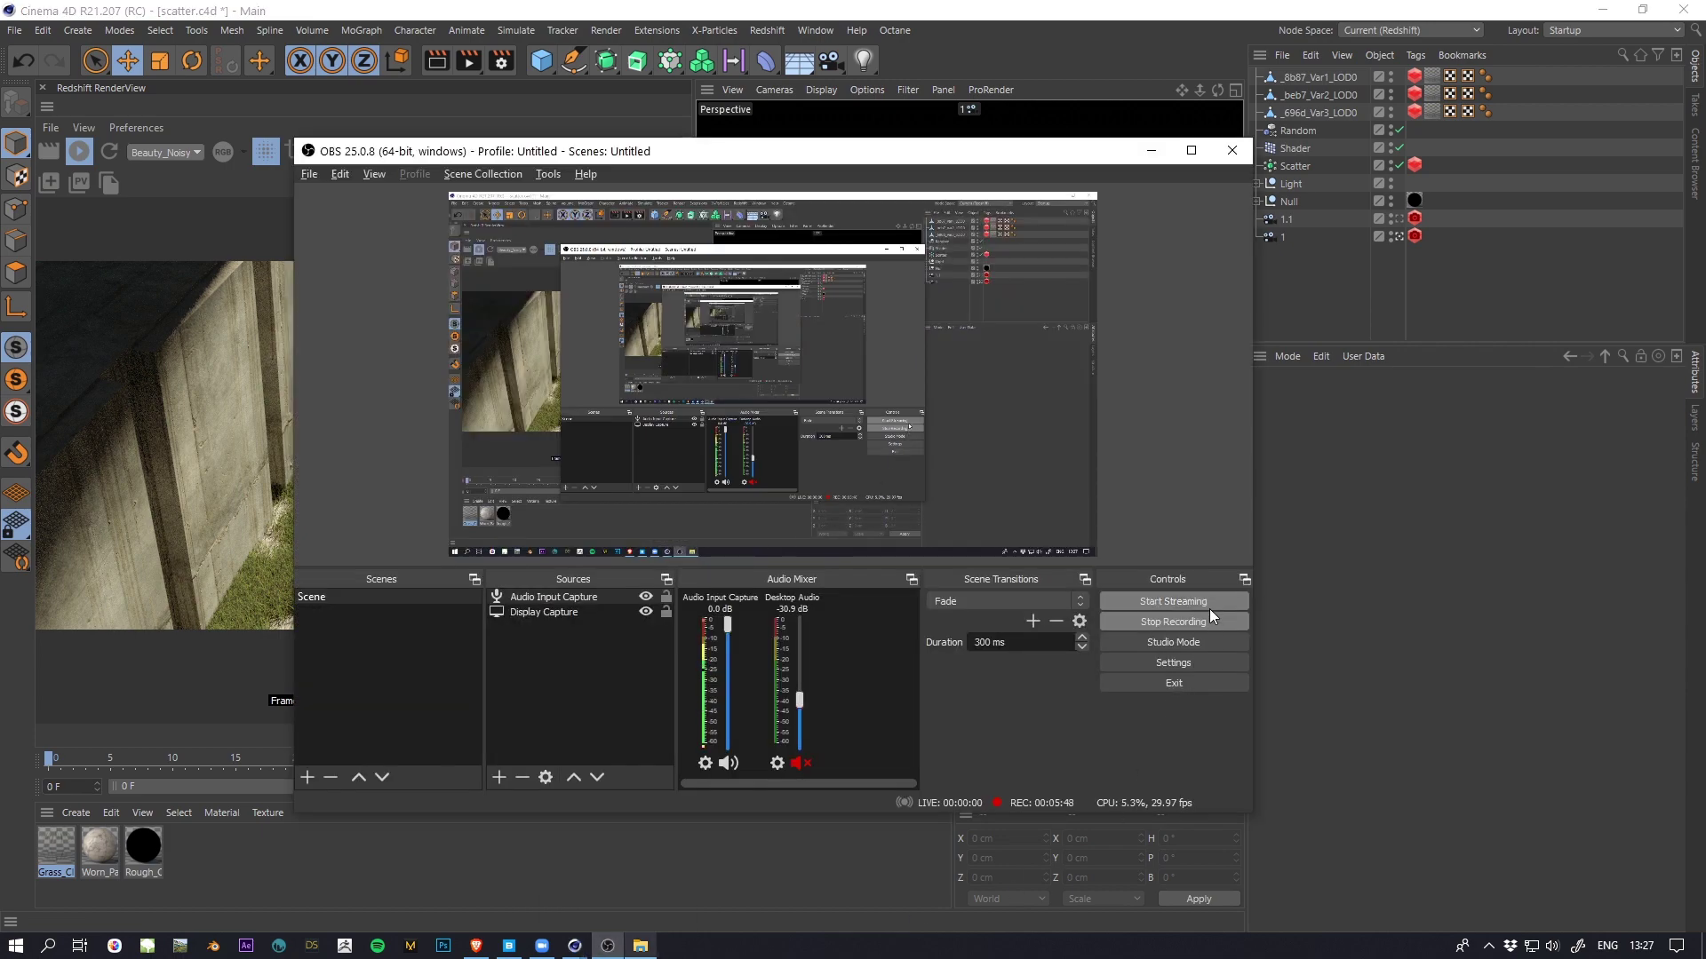